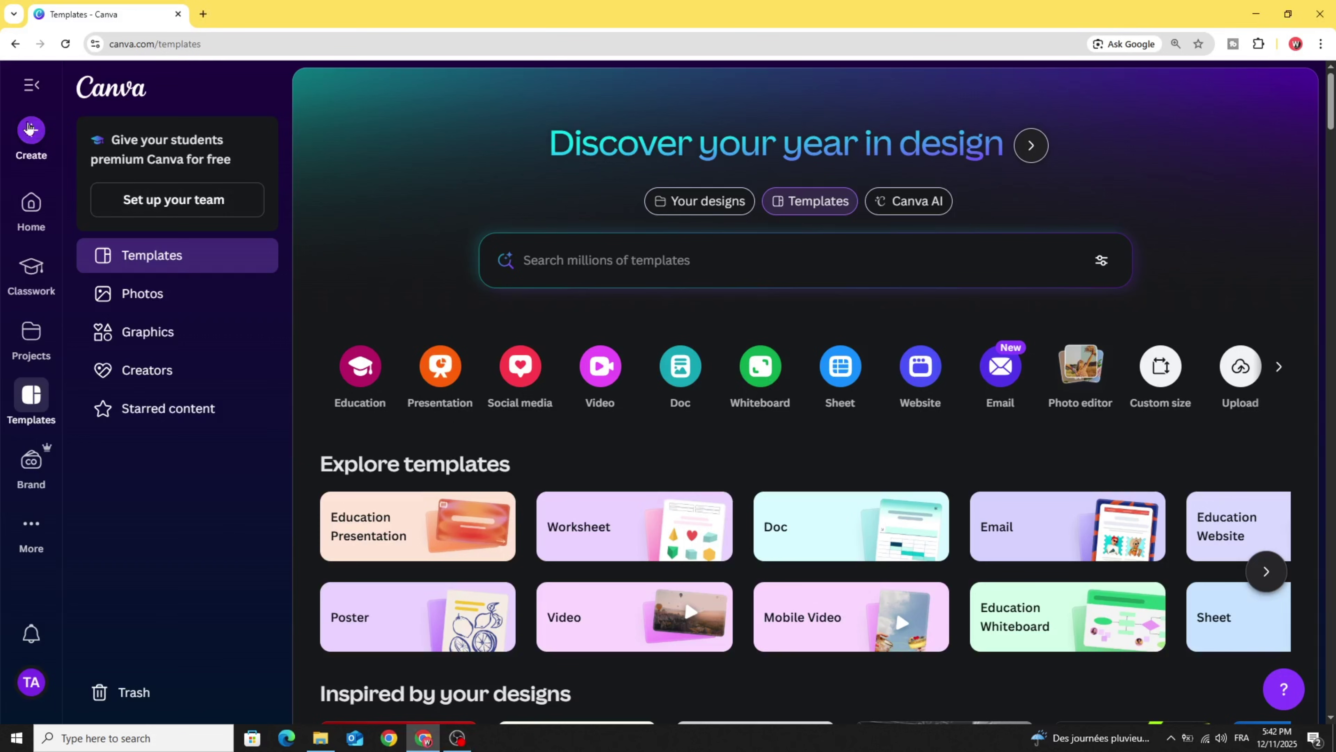
# Start a custom-size design with width 1000 px and height 1500 px.
pyautogui.click(29, 128)
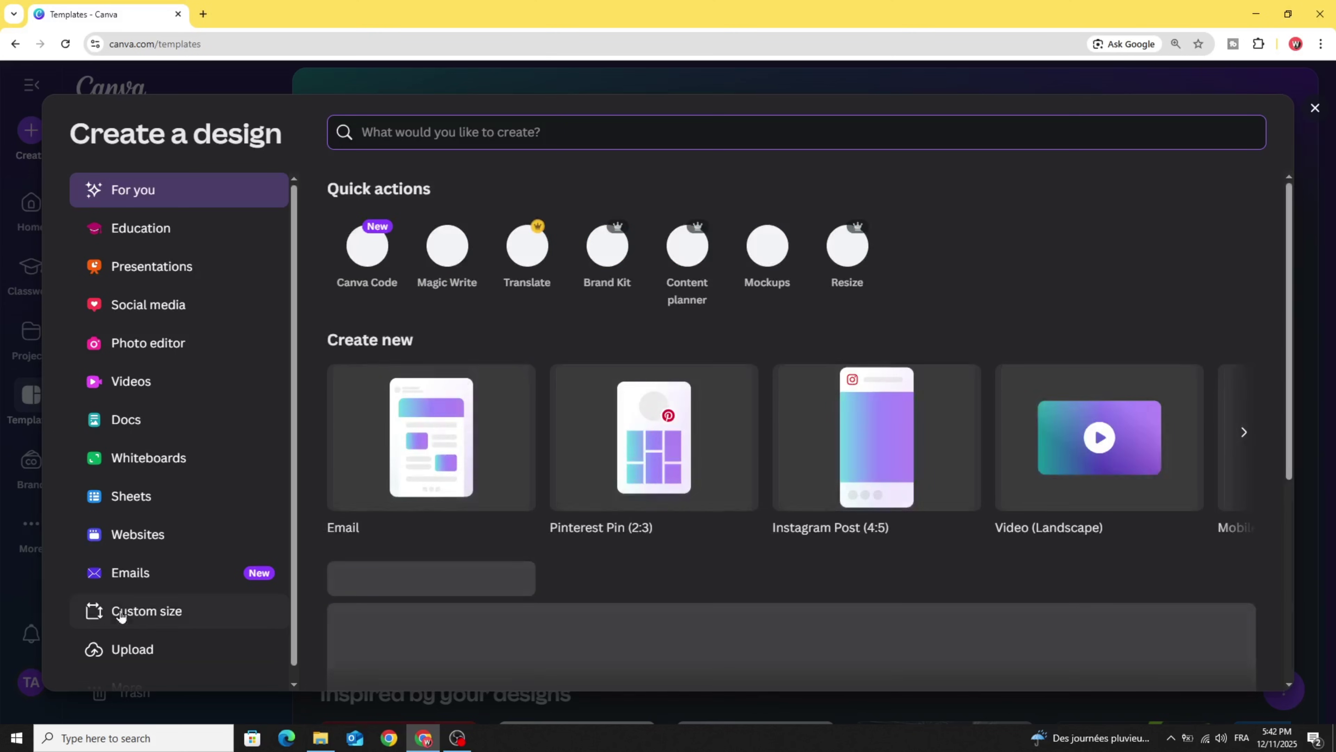
pyautogui.click(205, 616)
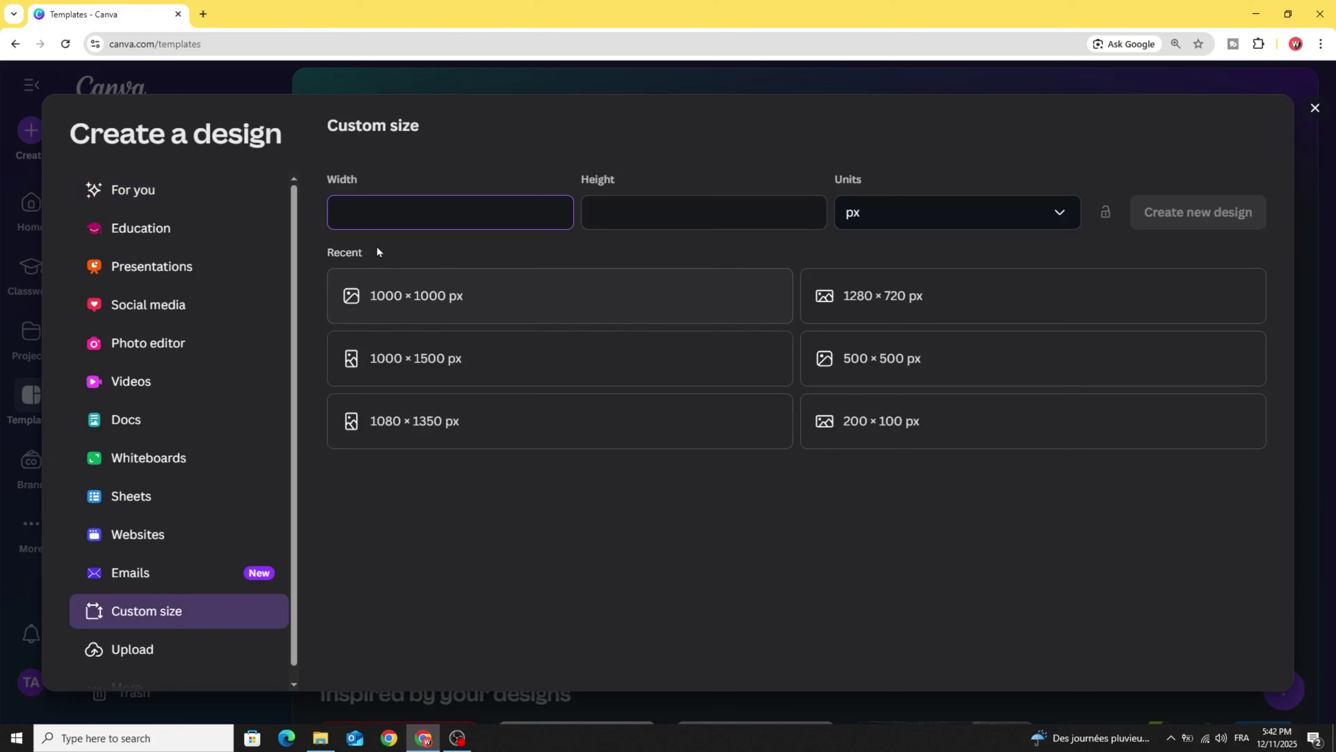
pyautogui.write('1000')
pyautogui.click(662, 203)
pyautogui.write('1500')
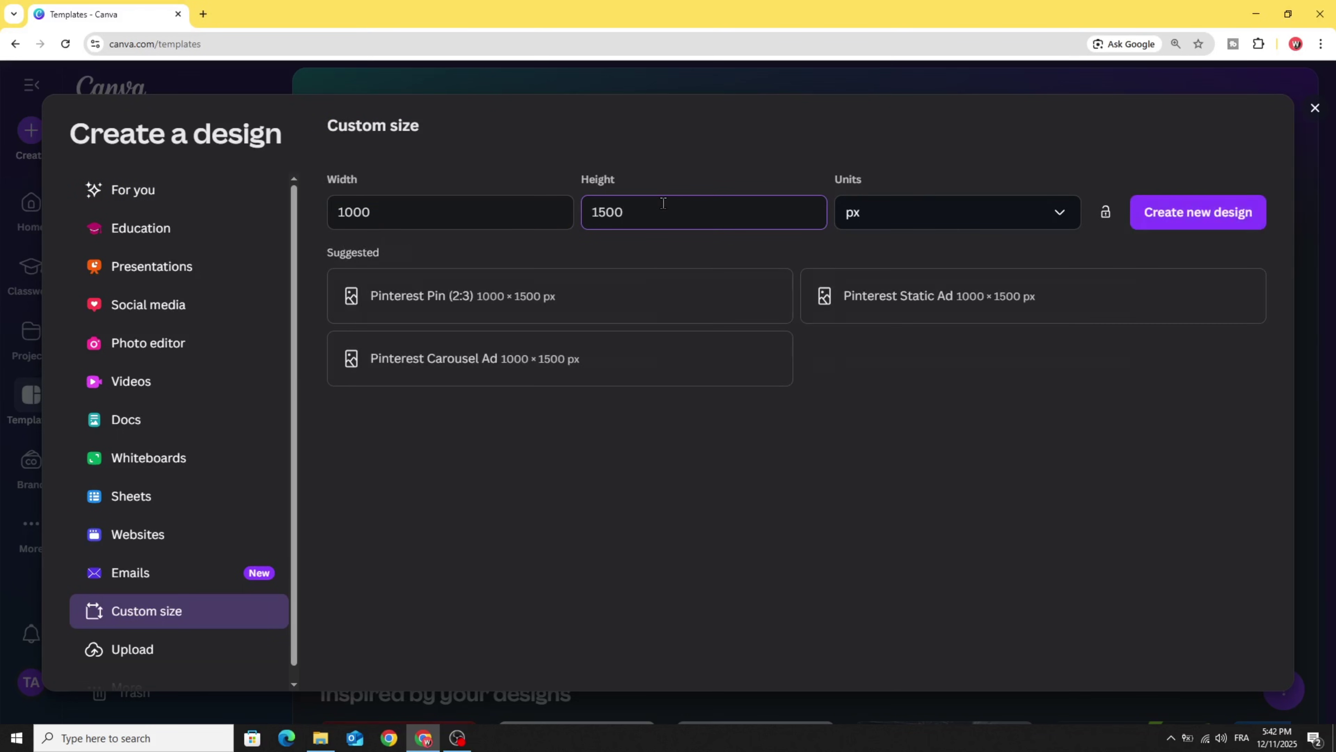
pyautogui.click(1220, 214)
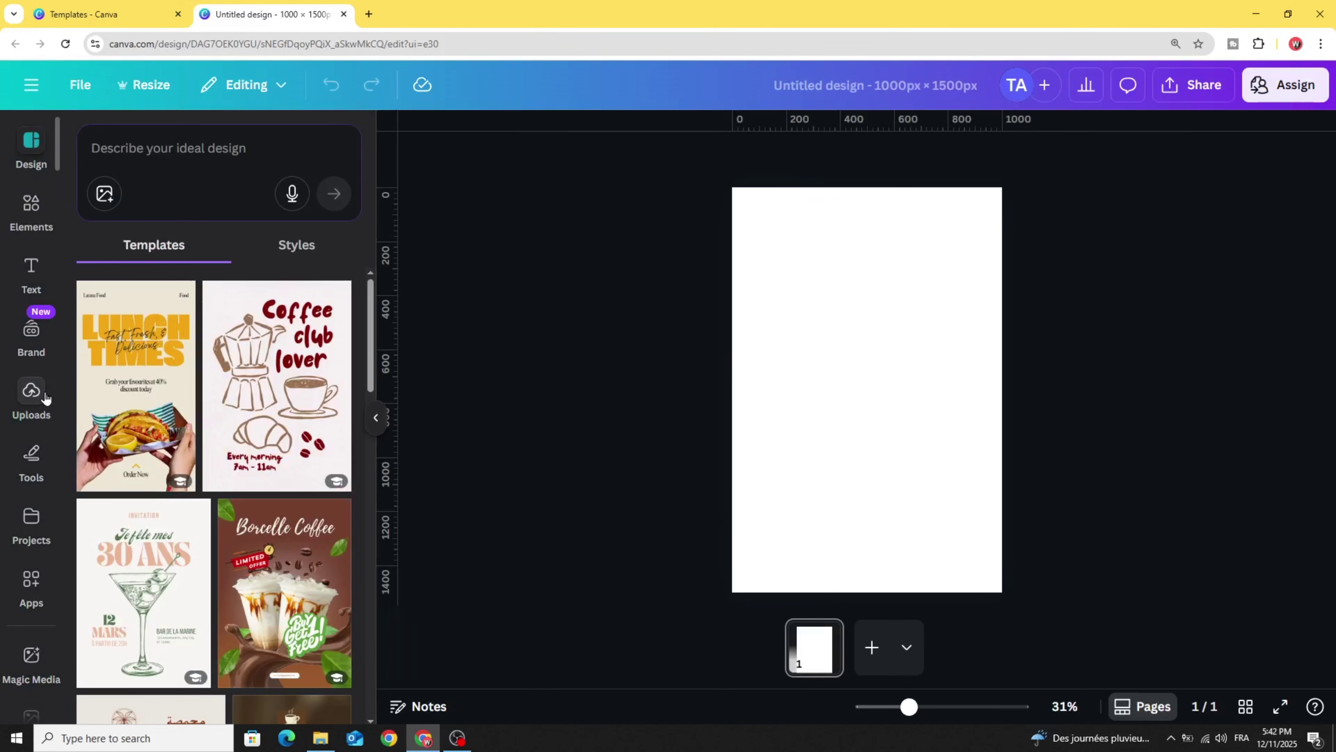
# Add the baseball player photo, stretch it over the page, and apply the Amber duotone.
pyautogui.click(31, 219)
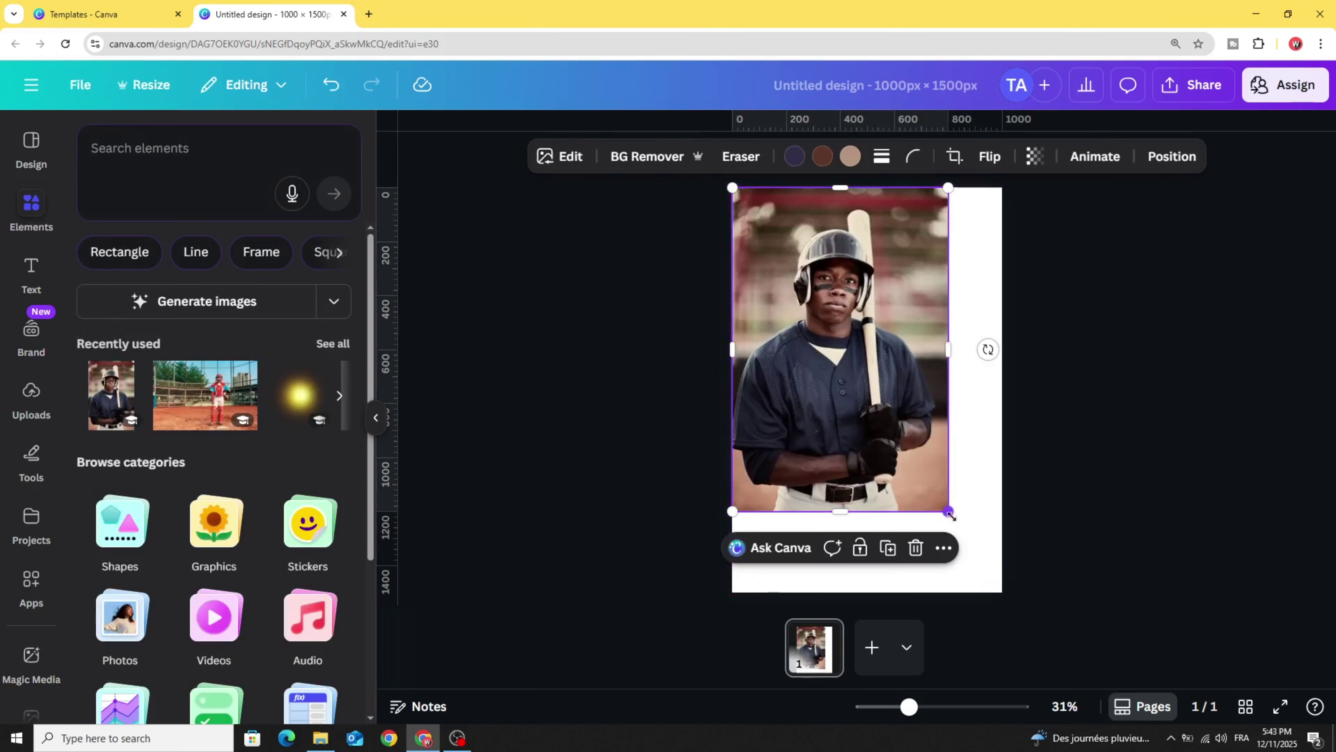
pyautogui.moveTo(950, 514); pyautogui.dragTo(1002, 592)
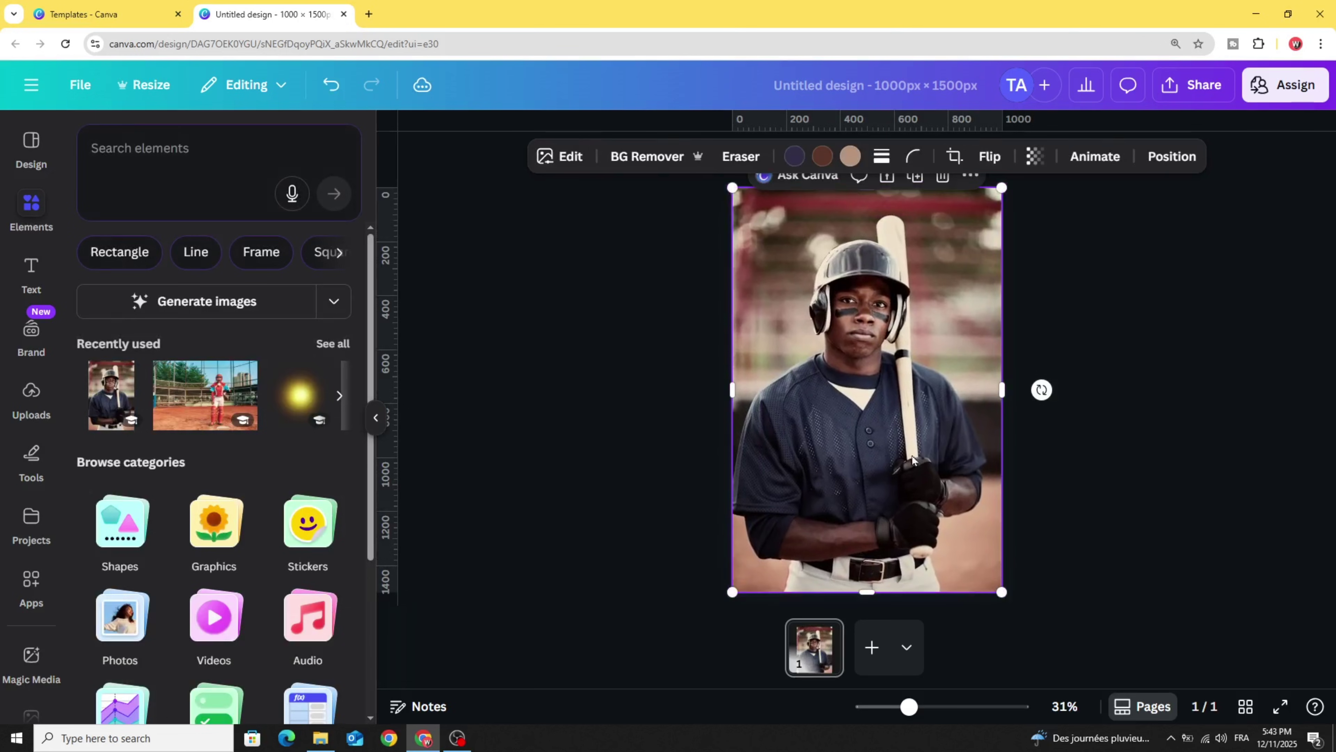
pyautogui.click(571, 157)
pyautogui.scroll(-3, 277, 448)
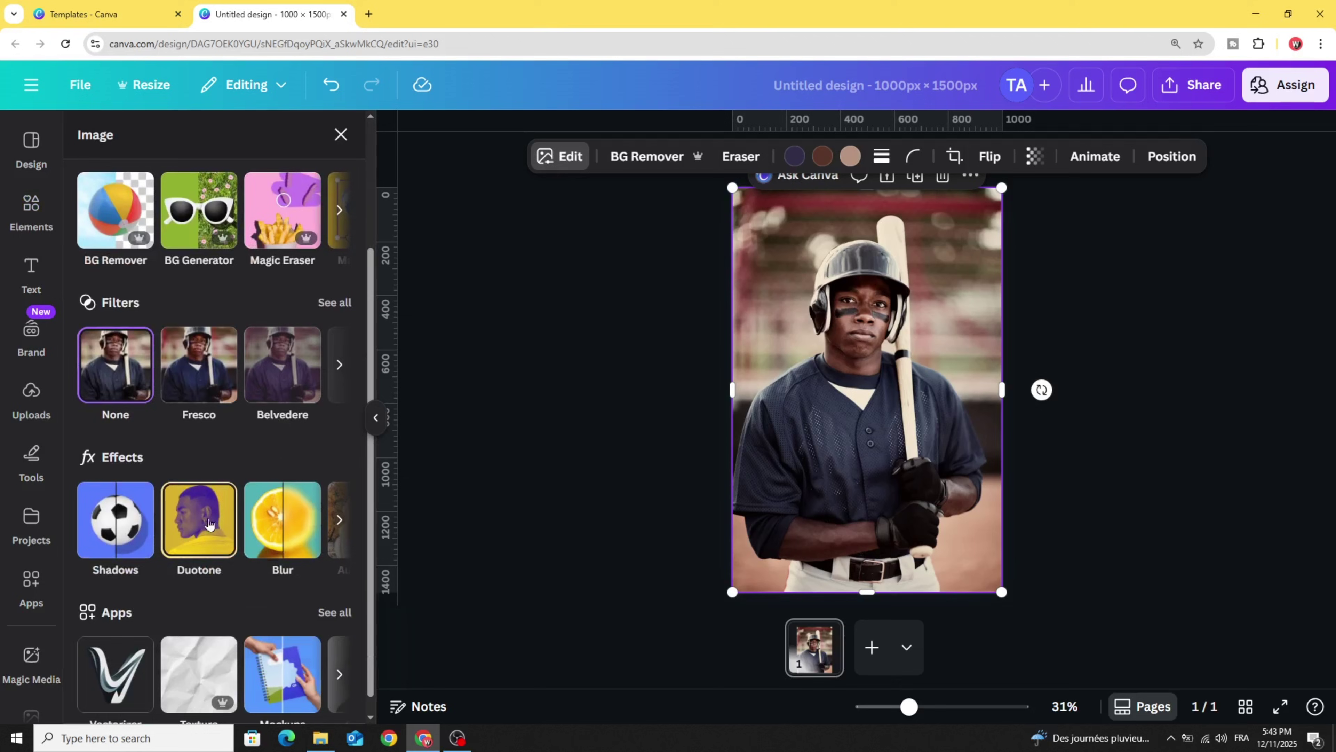
pyautogui.click(200, 524)
pyautogui.scroll(-5, 206, 520)
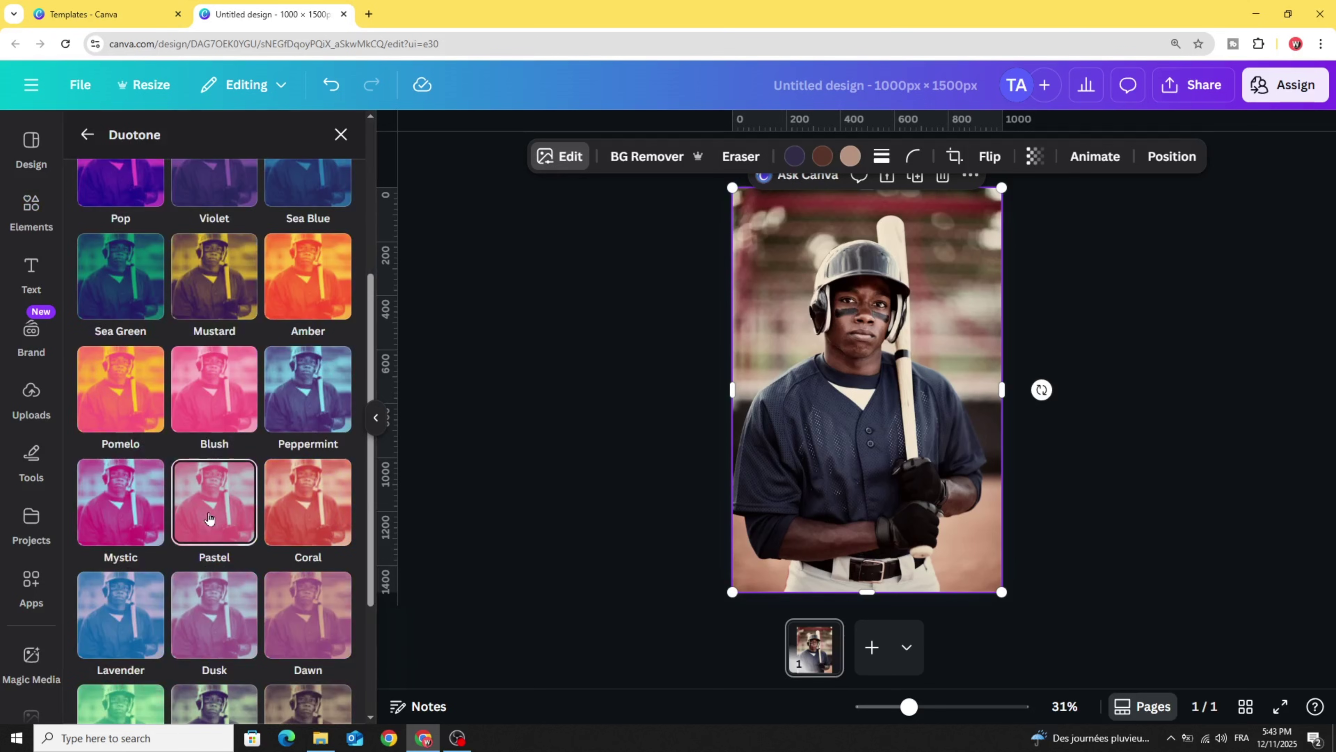
pyautogui.scroll(1, 314, 367)
pyautogui.click(310, 351)
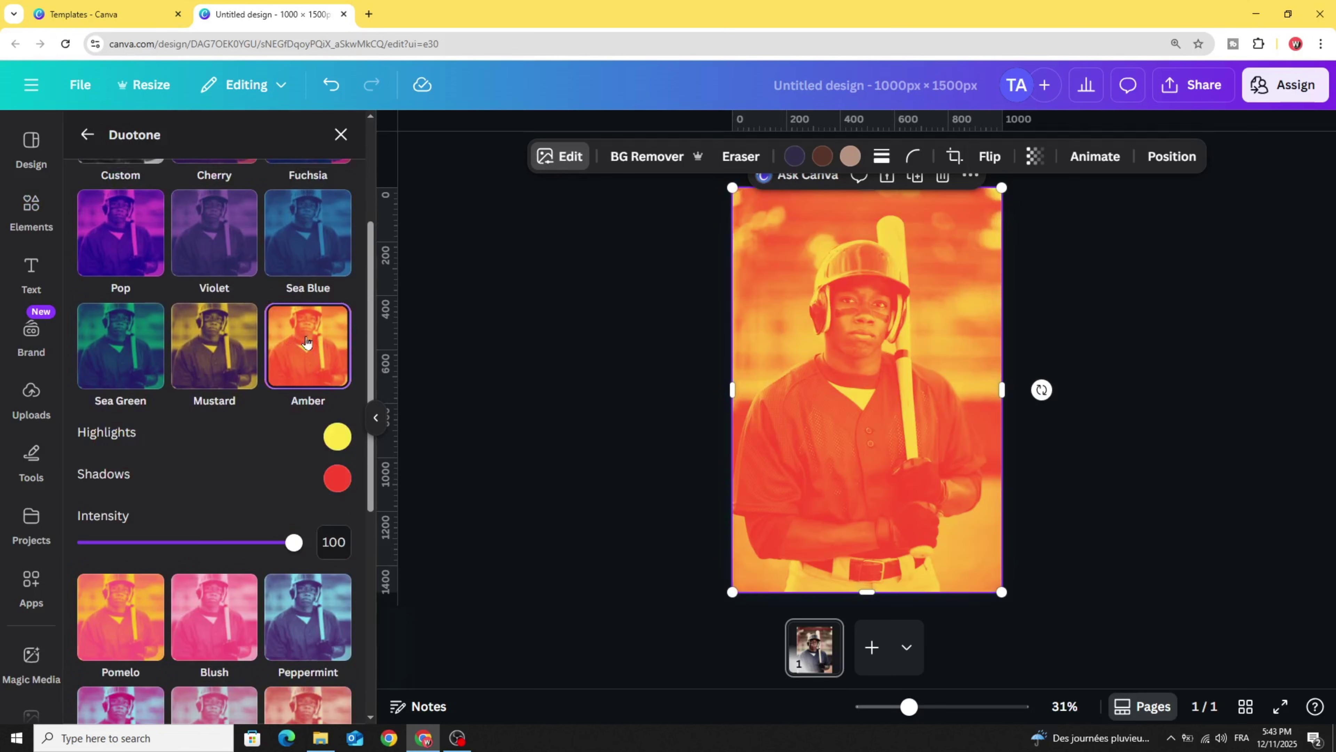
pyautogui.click(577, 338)
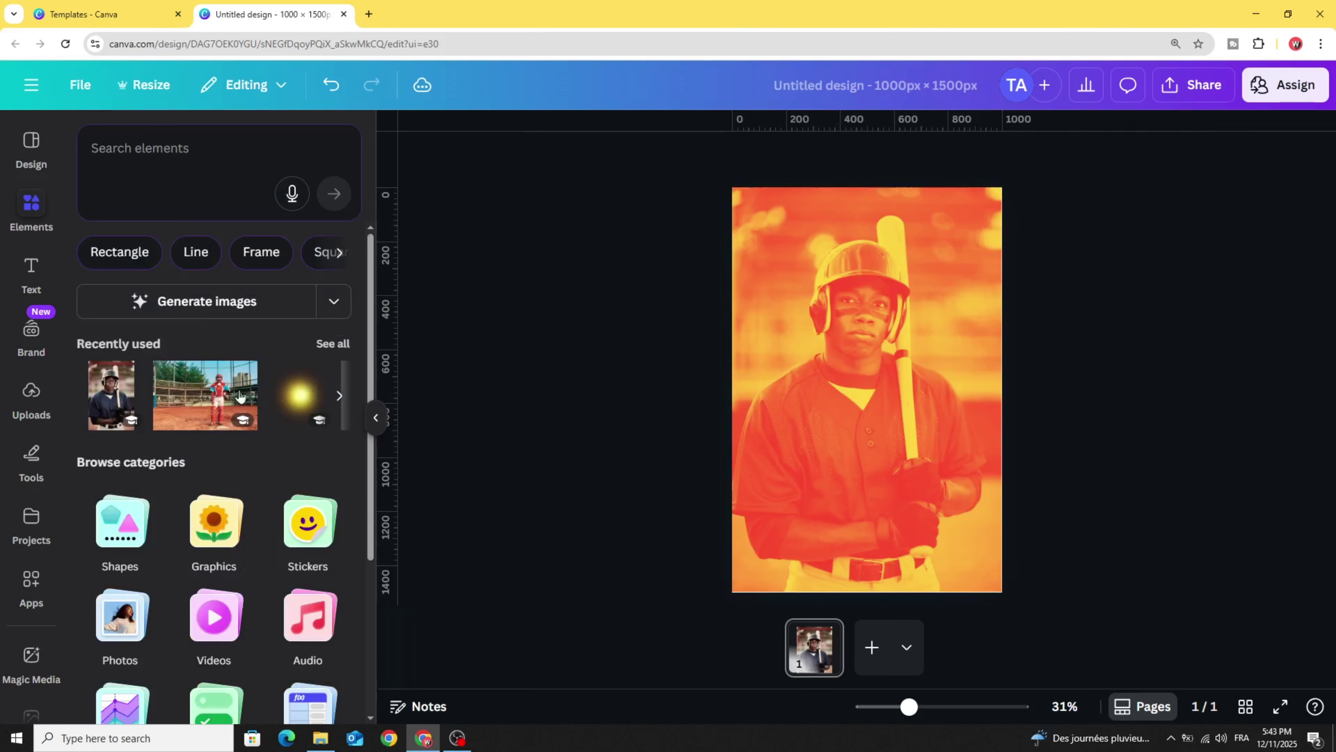
# Add the colour player photo again, fill the page with it, and remove its background.
pyautogui.click(105, 390)
pyautogui.moveTo(894, 384); pyautogui.dragTo(859, 362)
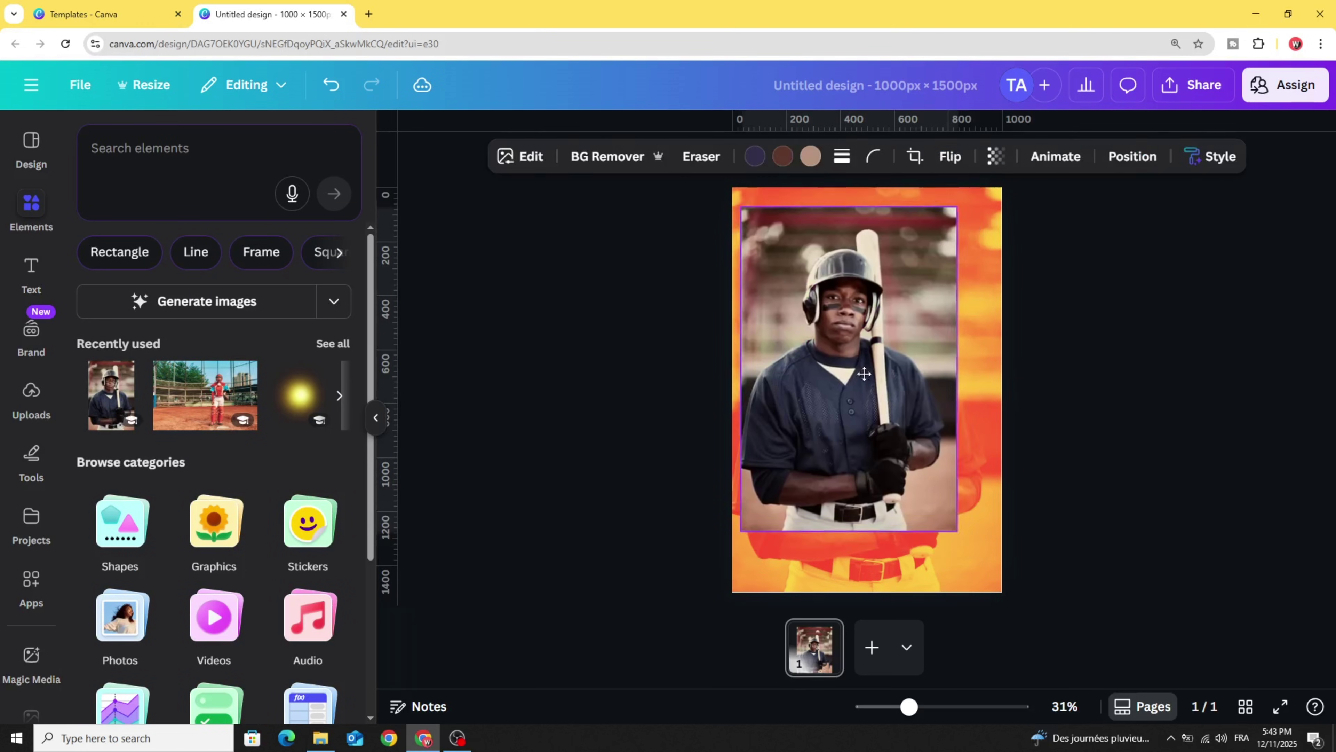
pyautogui.moveTo(950, 512); pyautogui.dragTo(1002, 593)
pyautogui.click(608, 156)
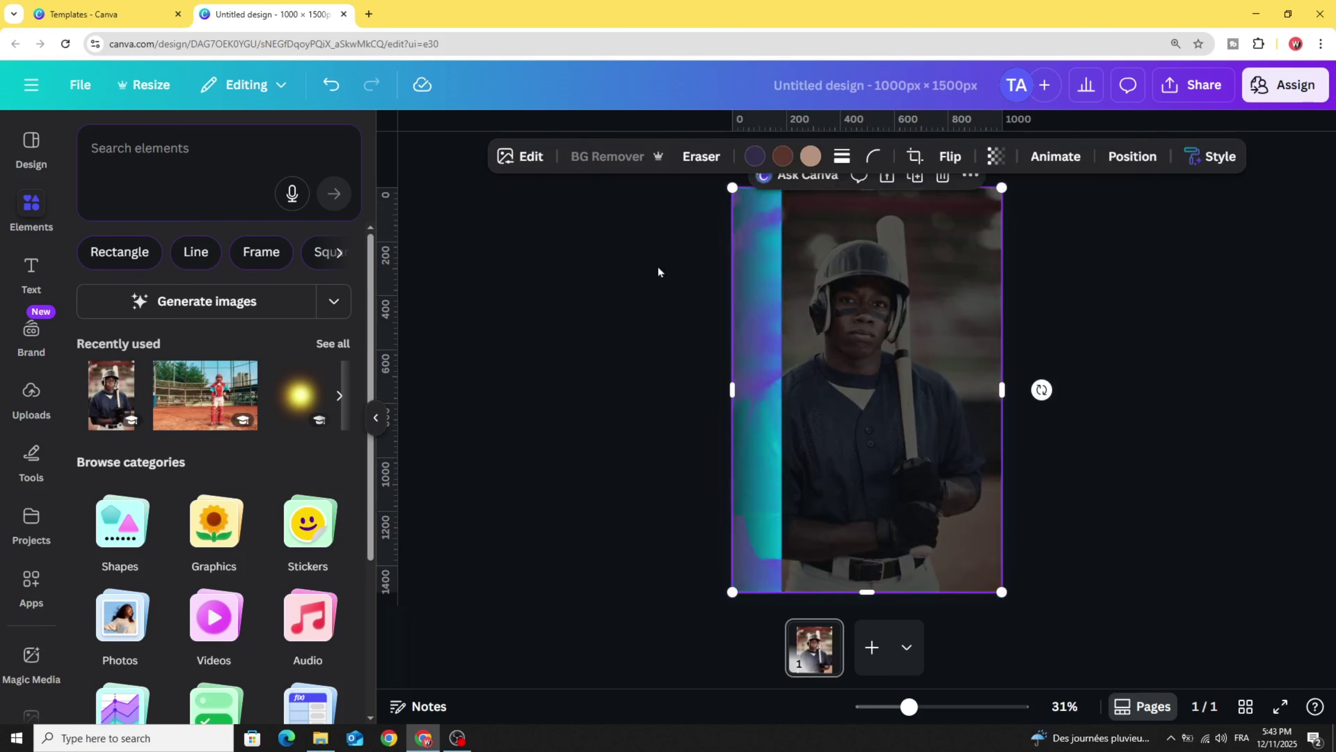
# Give the cut-out player a bright yellow Glow shadow with intensity 93 and size 19.
pyautogui.click(531, 157)
pyautogui.scroll(-5, 274, 437)
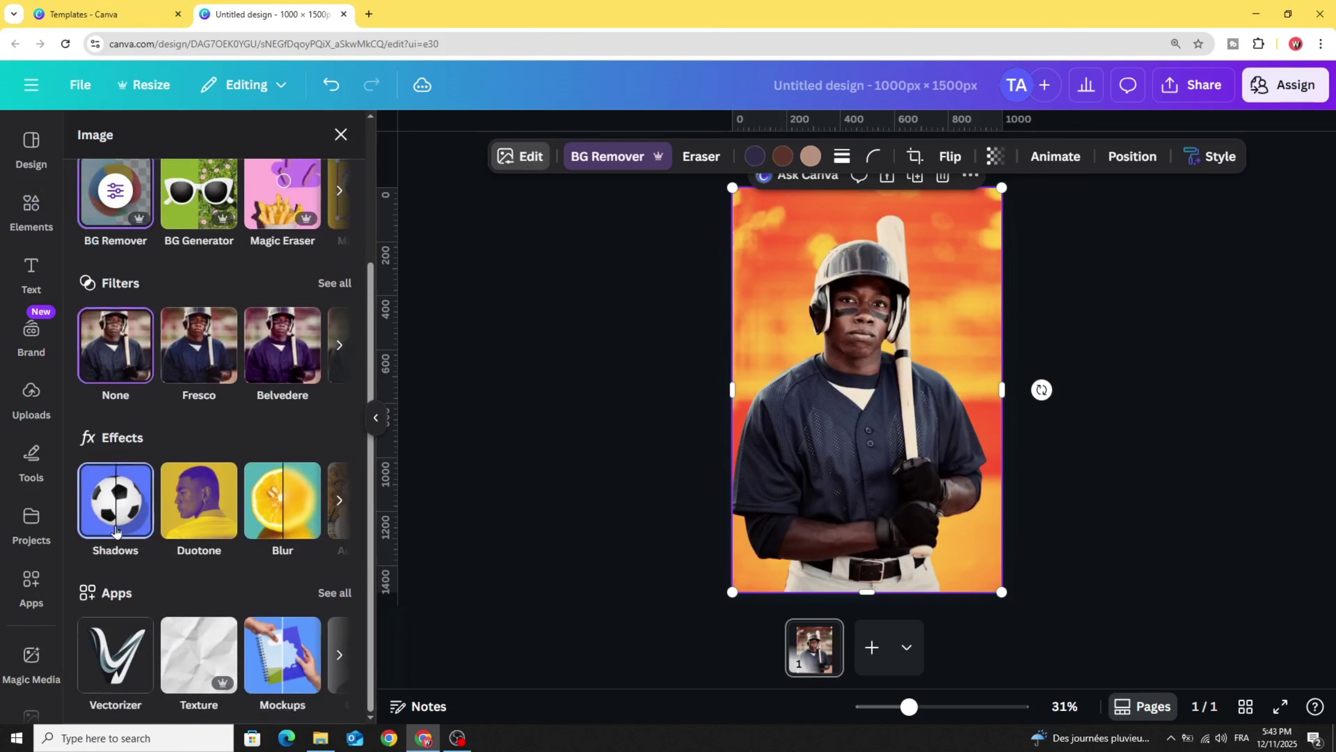
pyautogui.click(112, 506)
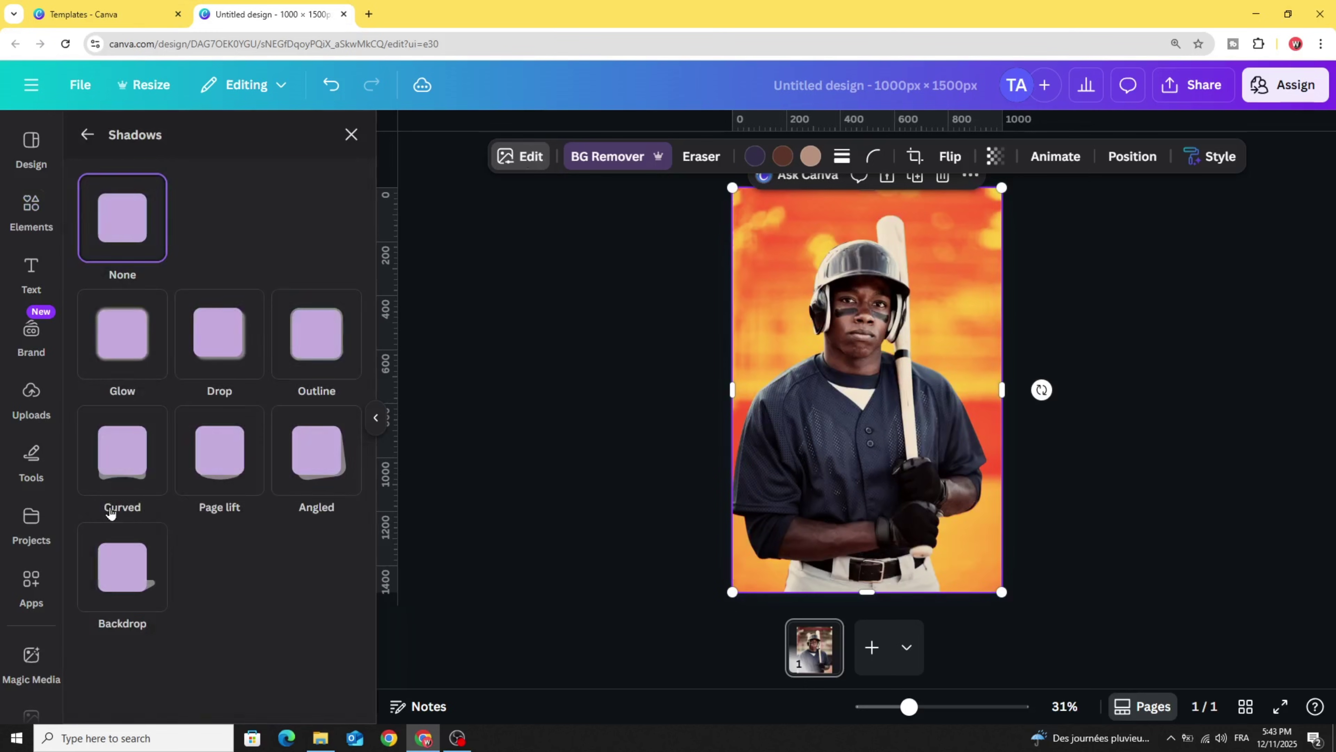
pyautogui.click(120, 352)
pyautogui.scroll(-3, 273, 570)
pyautogui.click(336, 628)
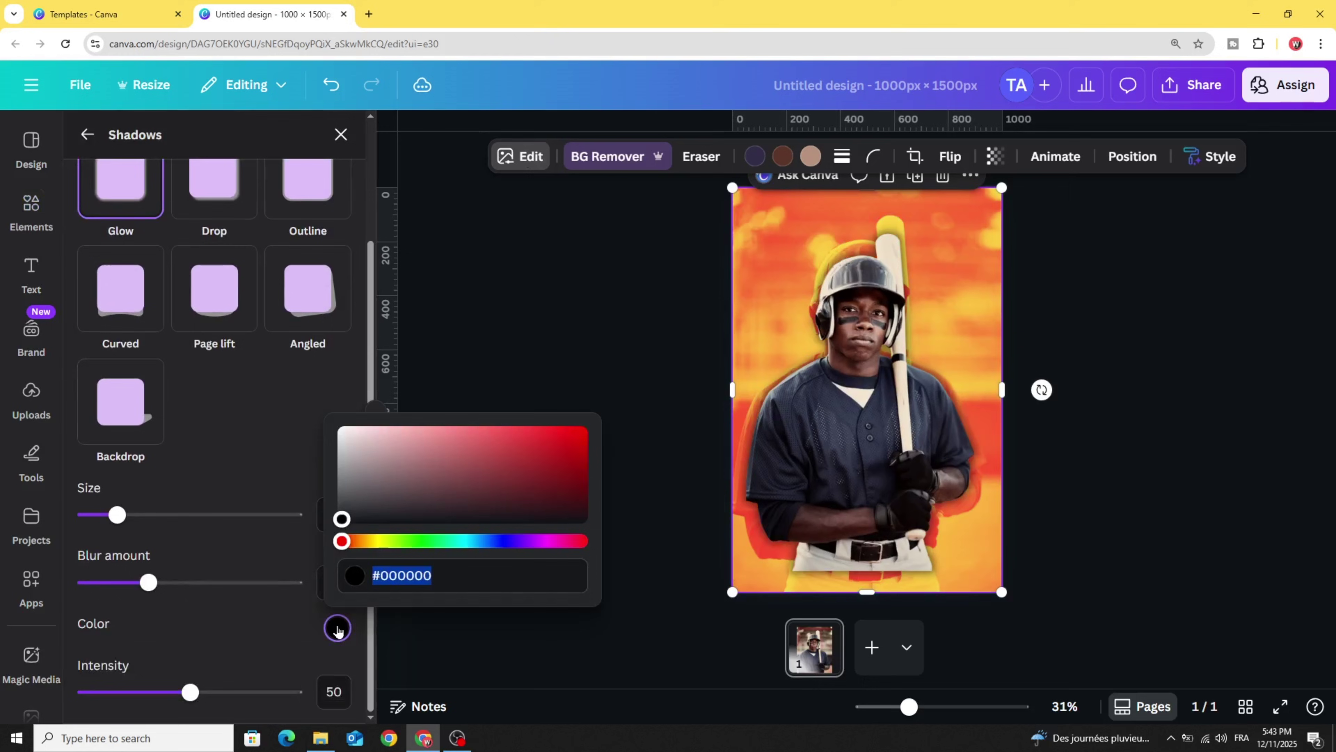
pyautogui.moveTo(376, 546); pyautogui.dragTo(385, 542)
pyautogui.moveTo(526, 448); pyautogui.dragTo(622, 420)
pyautogui.moveTo(184, 690); pyautogui.dragTo(279, 692)
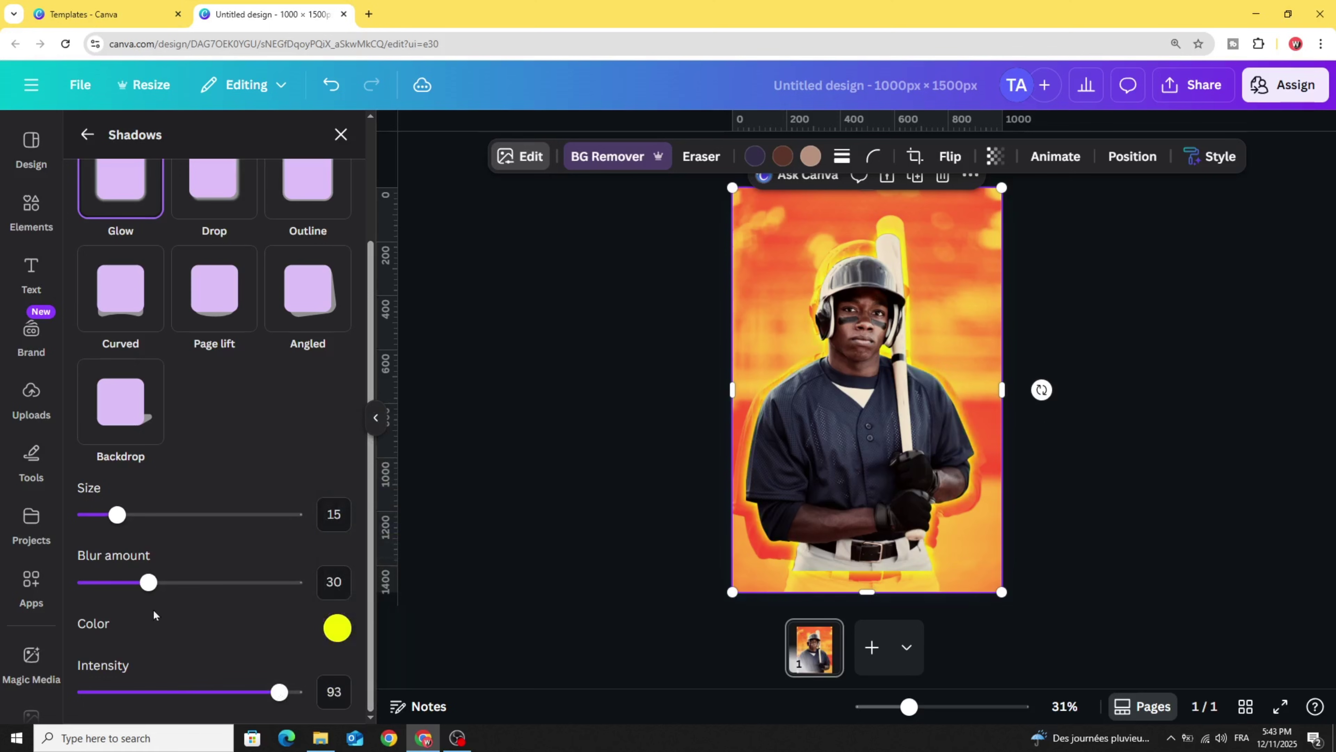
pyautogui.moveTo(125, 518); pyautogui.dragTo(134, 515)
# Reposition and slightly enlarge the cut-out player over the tinted photo.
pyautogui.moveTo(946, 506); pyautogui.dragTo(926, 473)
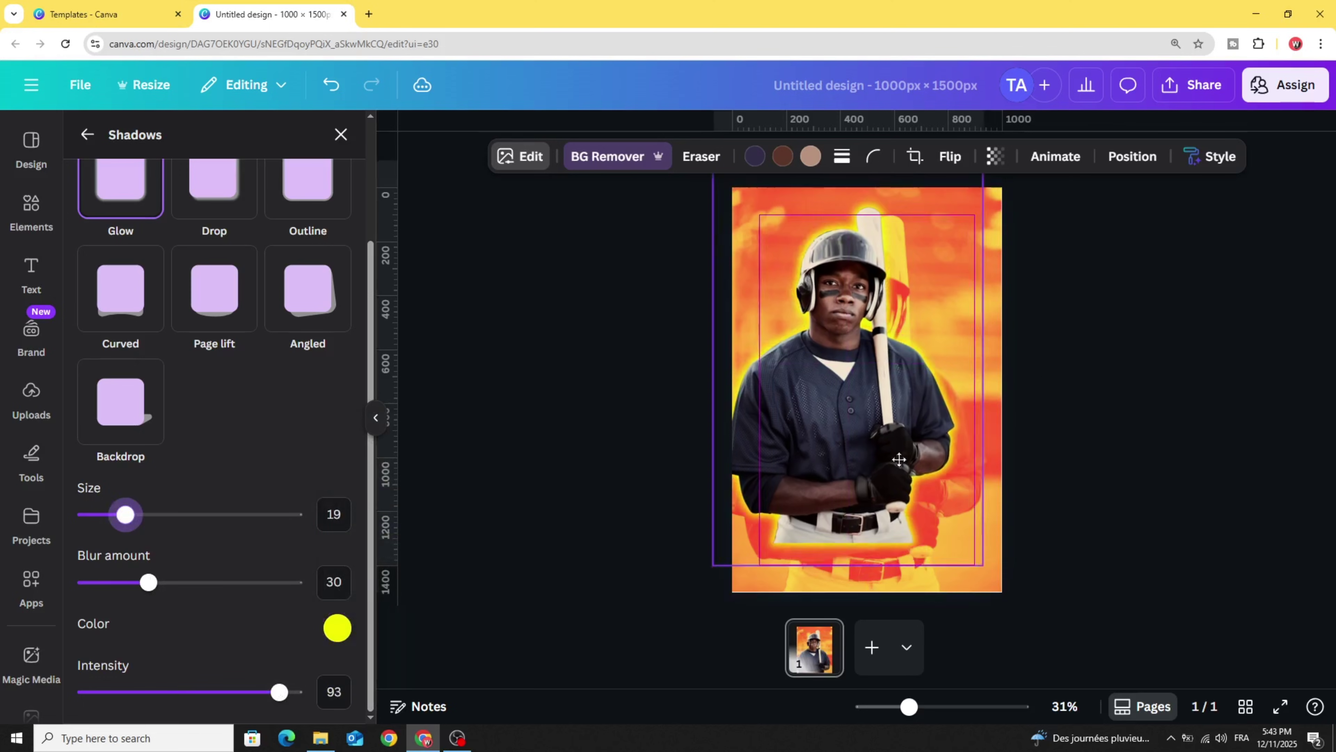
pyautogui.moveTo(1015, 589); pyautogui.dragTo(1029, 603)
pyautogui.moveTo(893, 495); pyautogui.dragTo(897, 504)
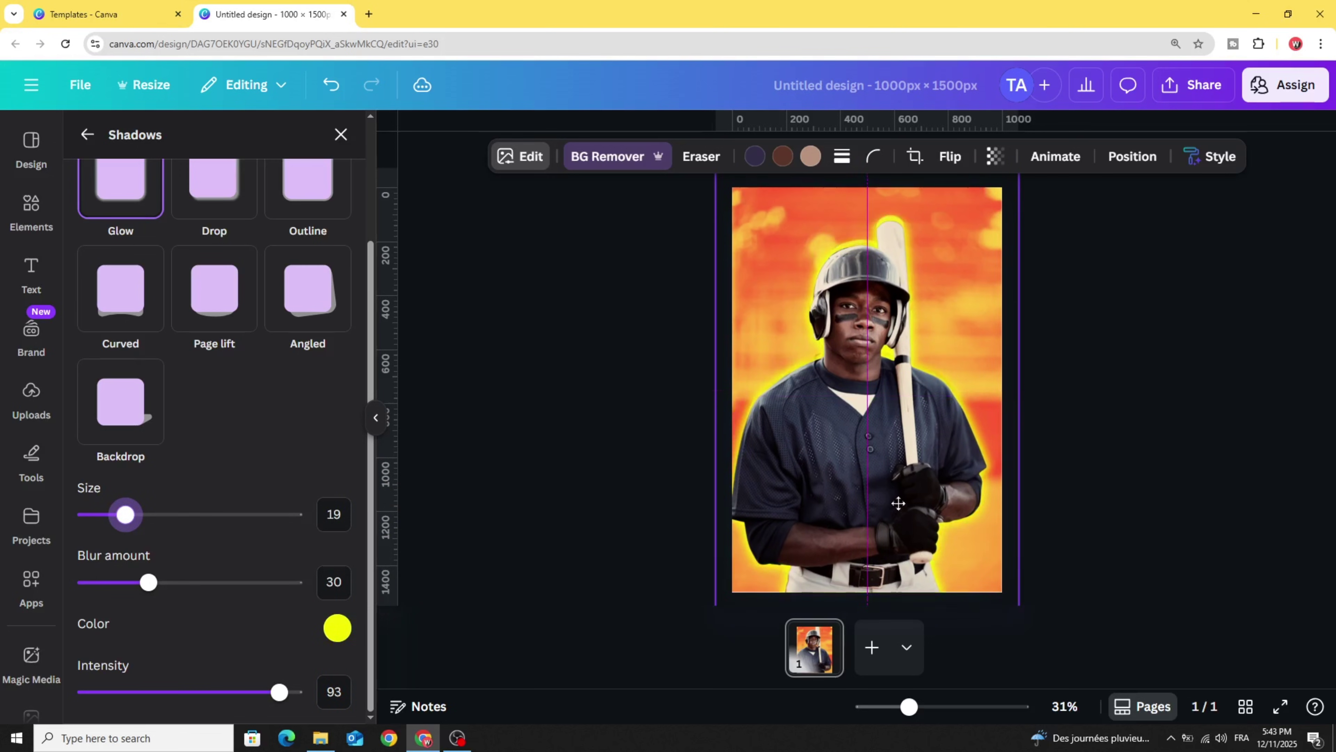
# Add the first 'vignette' graphic from Elements and stretch it over the whole page.
pyautogui.click(37, 207)
pyautogui.click(116, 143)
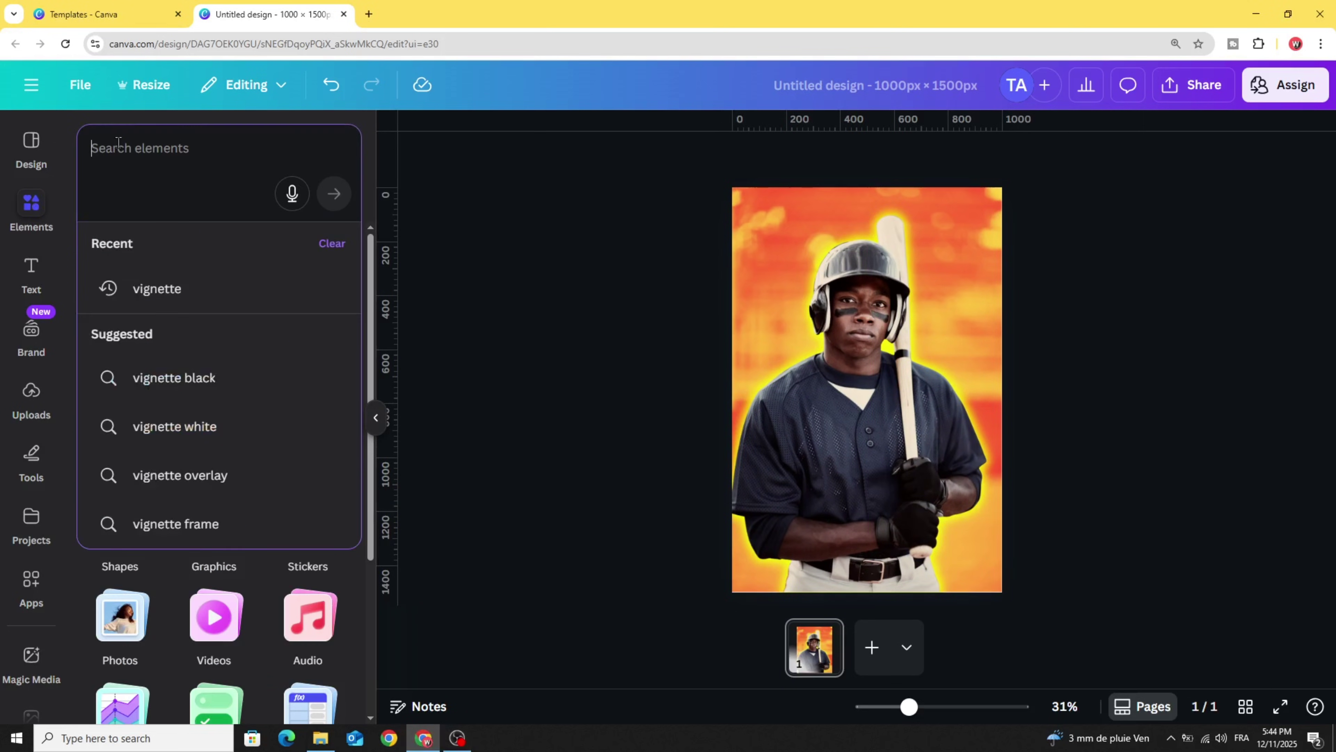
pyautogui.click(121, 286)
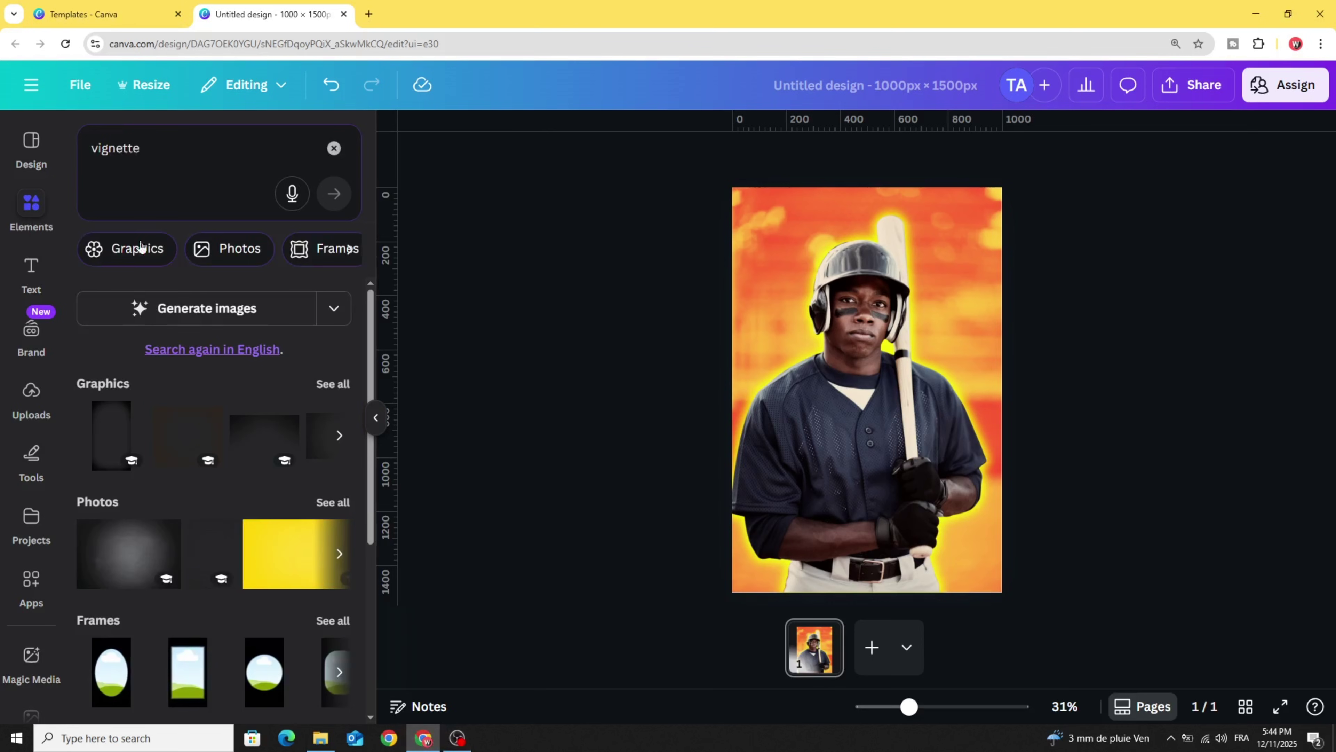
pyautogui.click(140, 245)
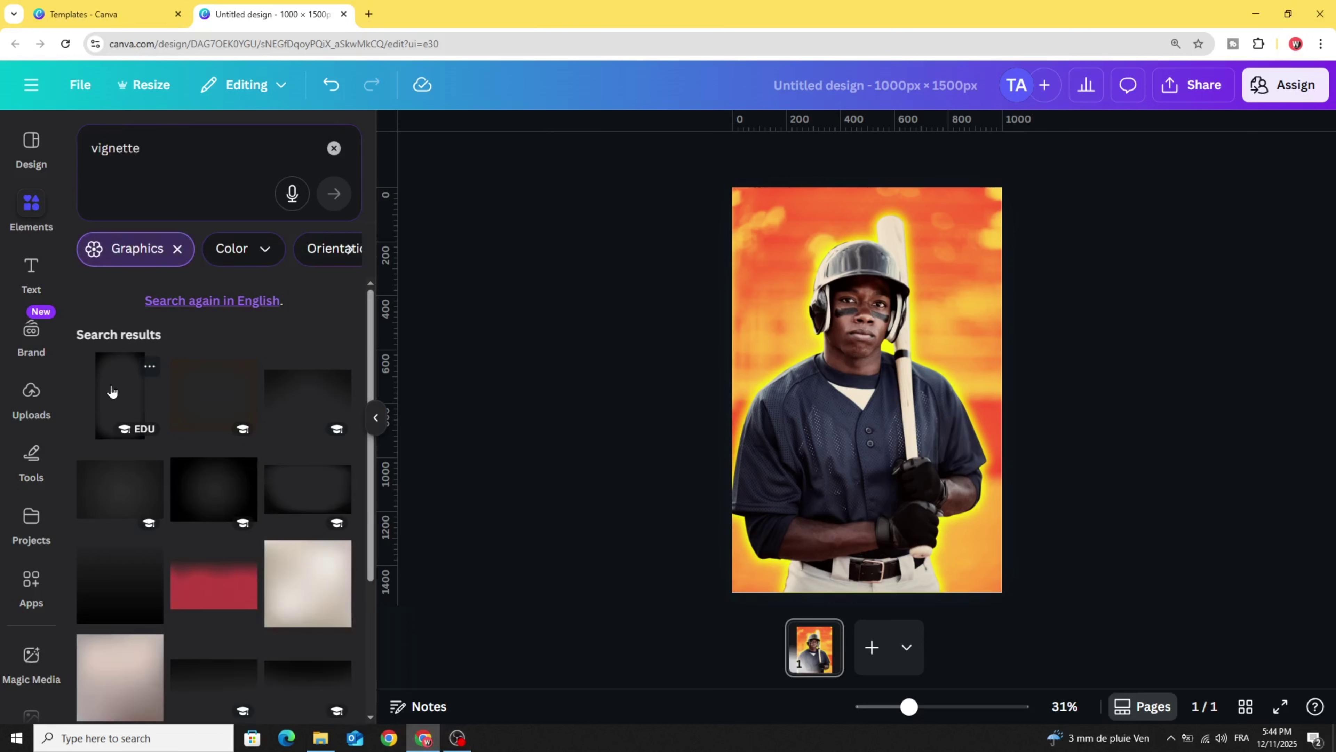
pyautogui.click(112, 390)
pyautogui.moveTo(829, 347); pyautogui.dragTo(866, 345)
pyautogui.moveTo(807, 535); pyautogui.dragTo(700, 651)
pyautogui.click(658, 605)
pyautogui.click(334, 148)
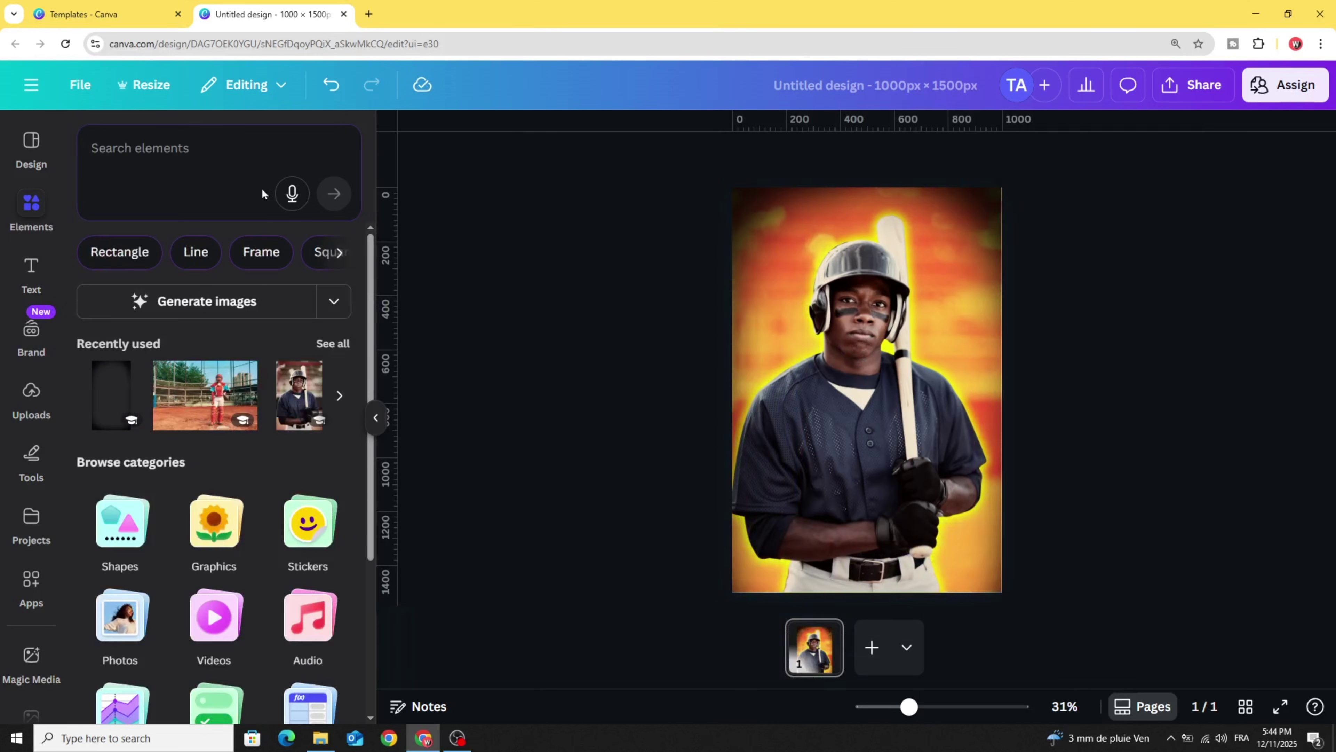
# Place the baseball-field photo at the page bottom and a duplicate copy at the top.
pyautogui.click(181, 389)
pyautogui.moveTo(797, 323); pyautogui.dragTo(586, 365)
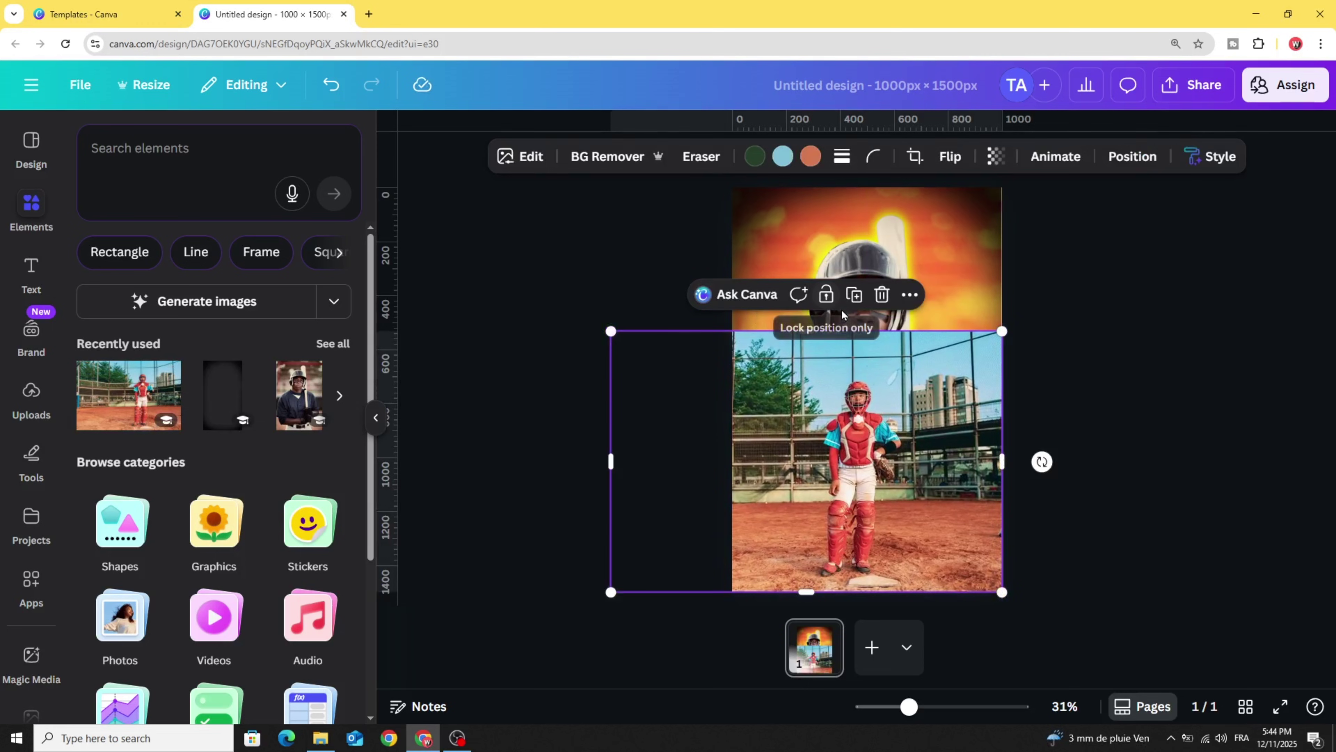
pyautogui.click(853, 294)
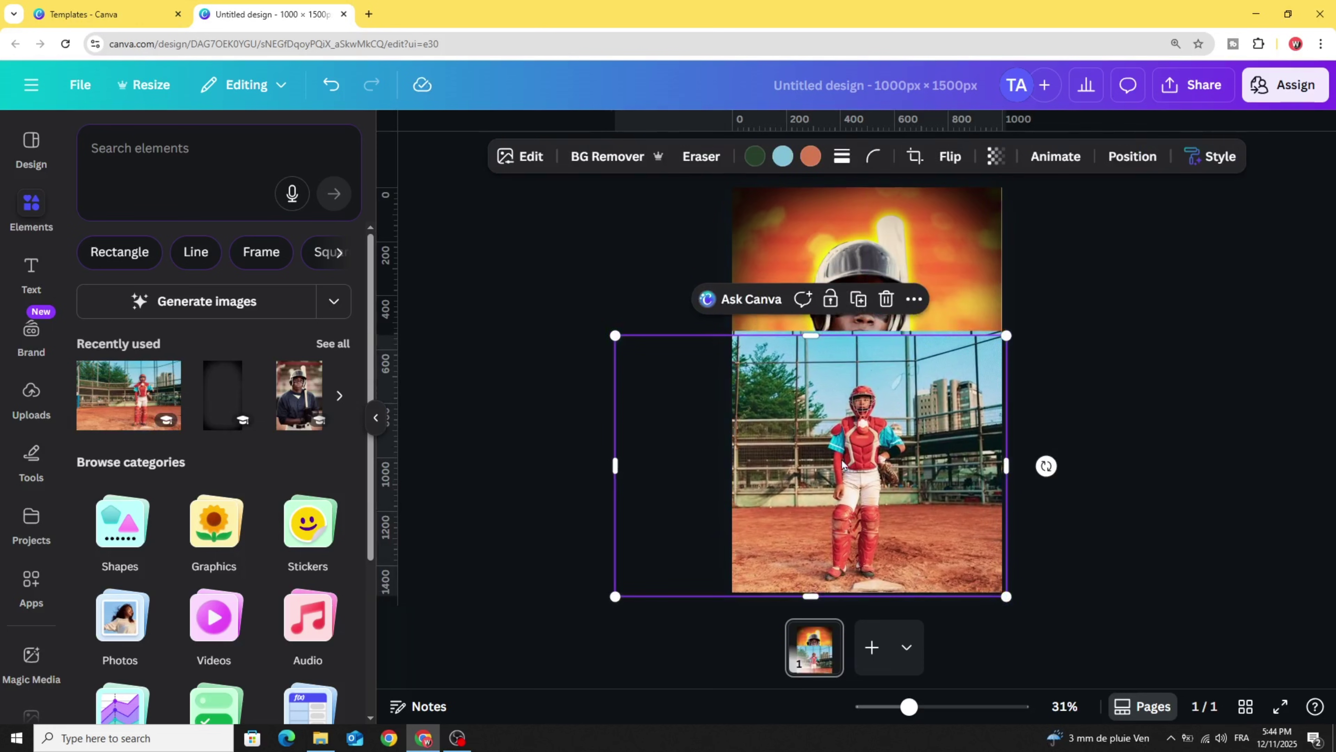
pyautogui.moveTo(873, 545); pyautogui.dragTo(869, 259)
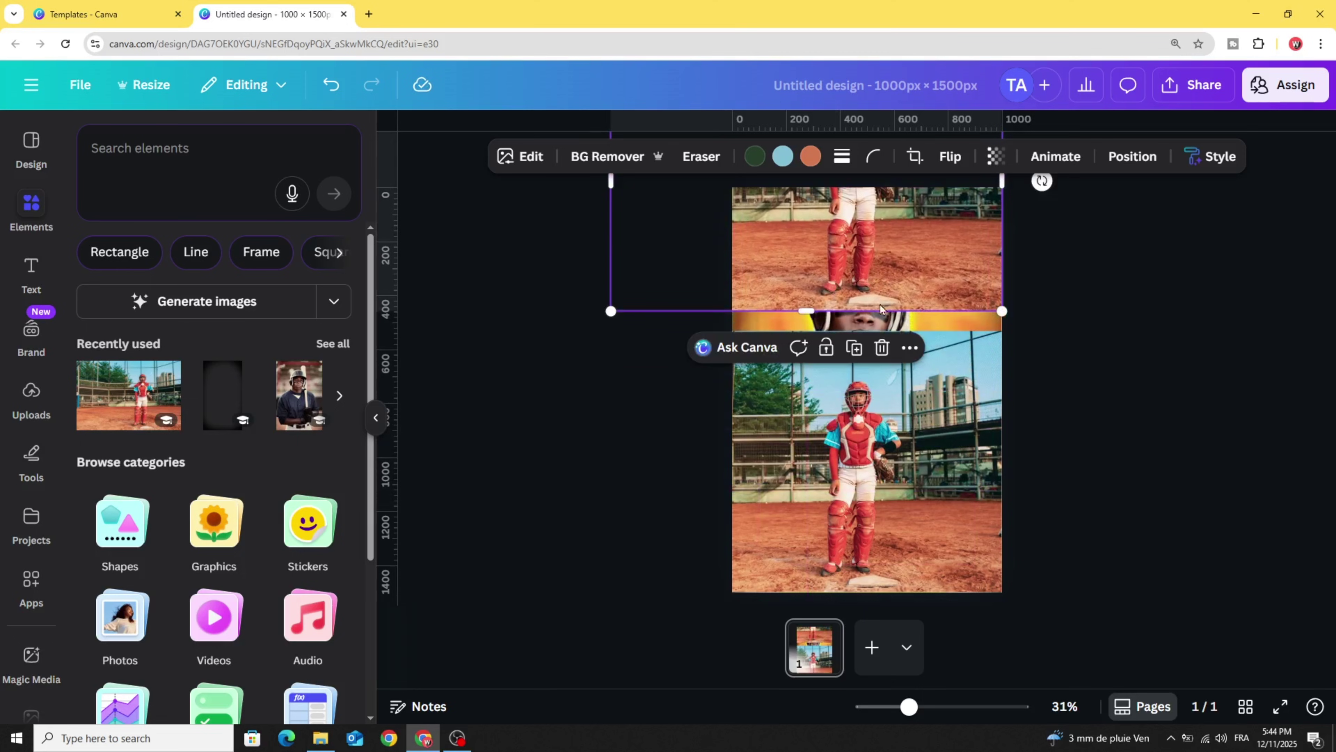
pyautogui.click(867, 452)
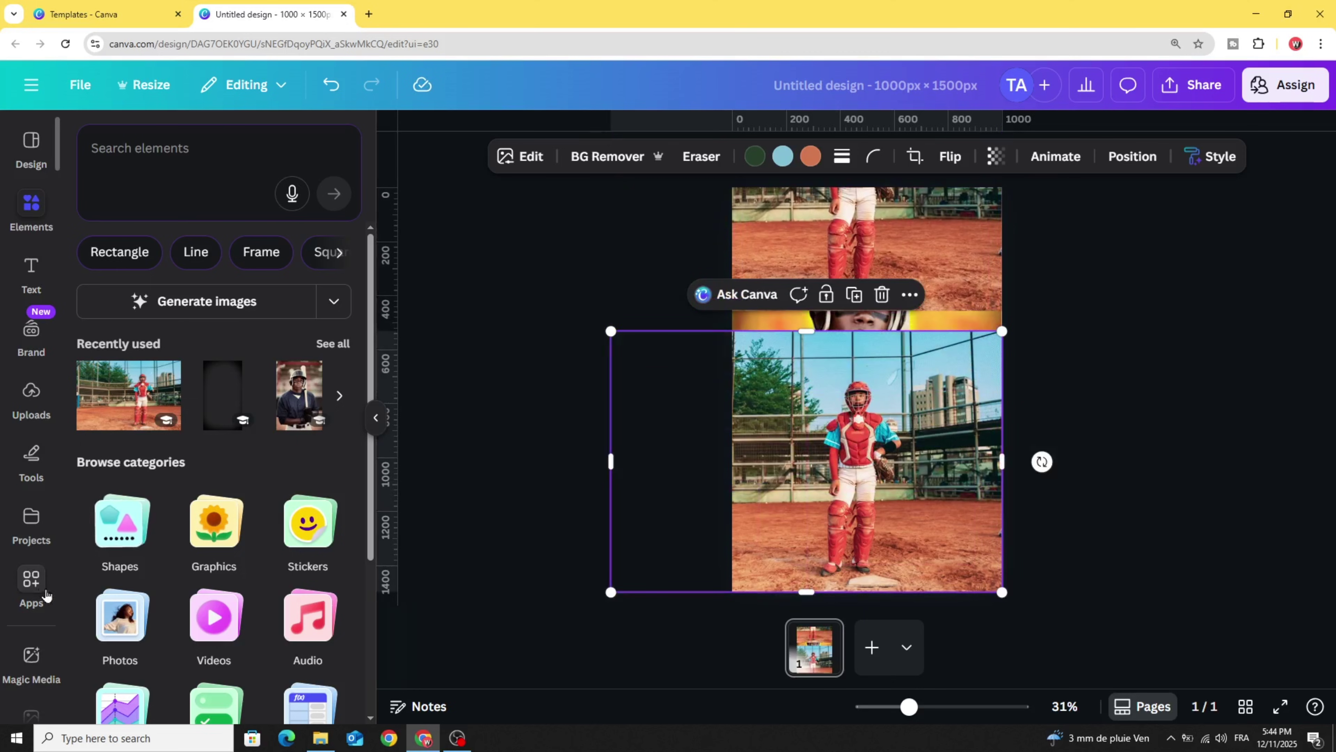
# Find and open the Image Blender app from Apps.
pyautogui.click(31, 584)
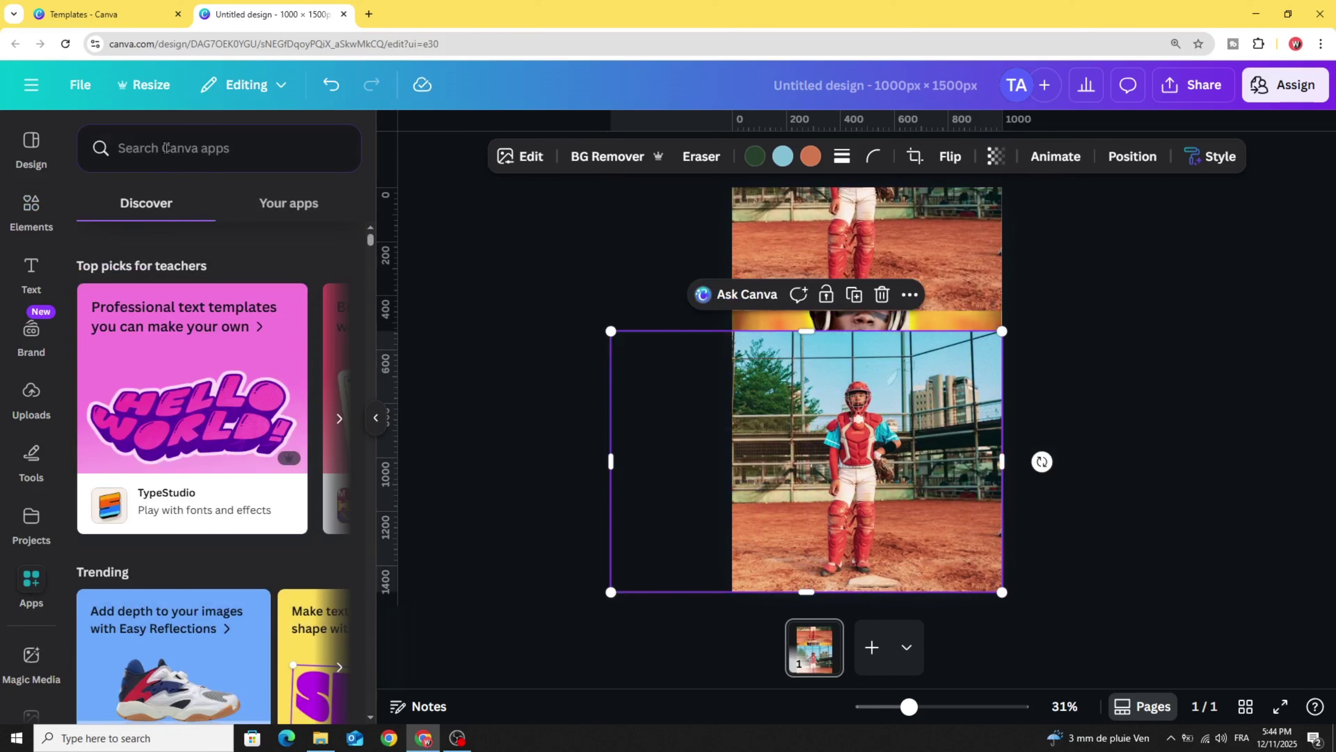
pyautogui.click(166, 148)
pyautogui.write('image')
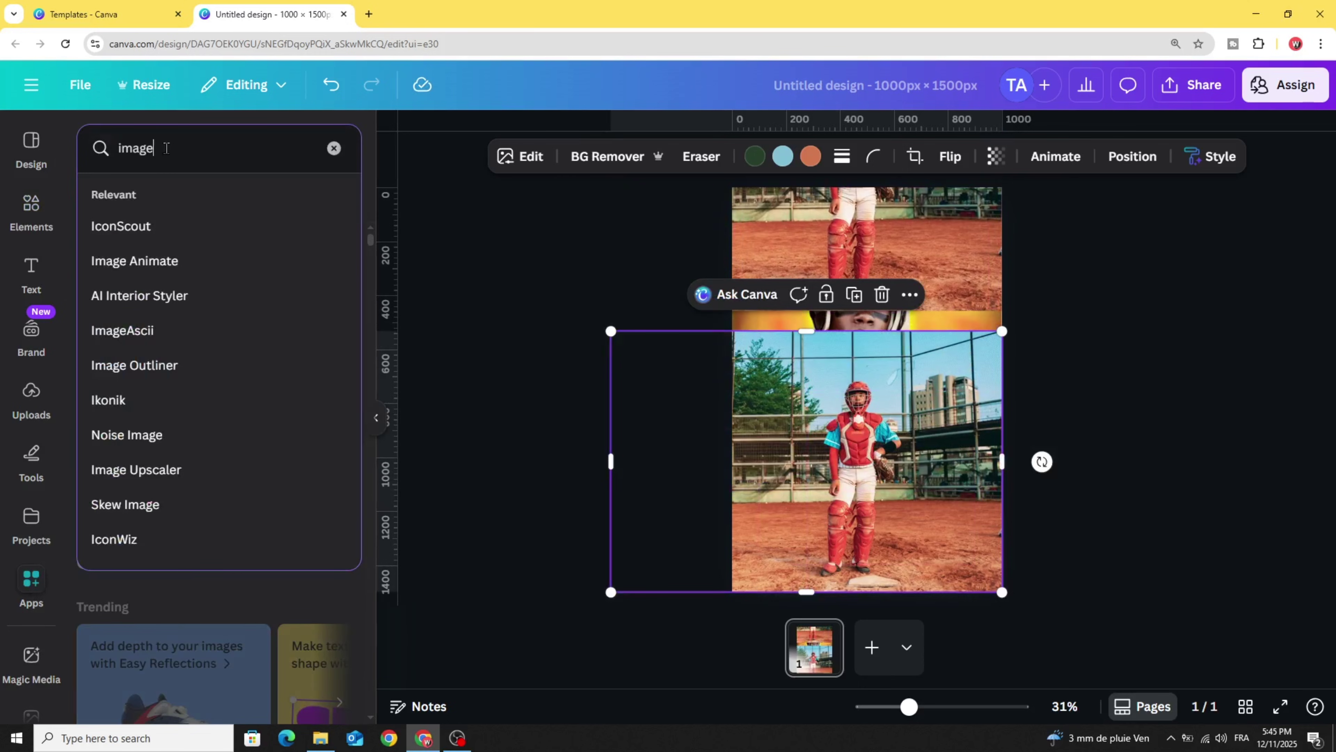
pyautogui.write(' blen')
pyautogui.click(158, 225)
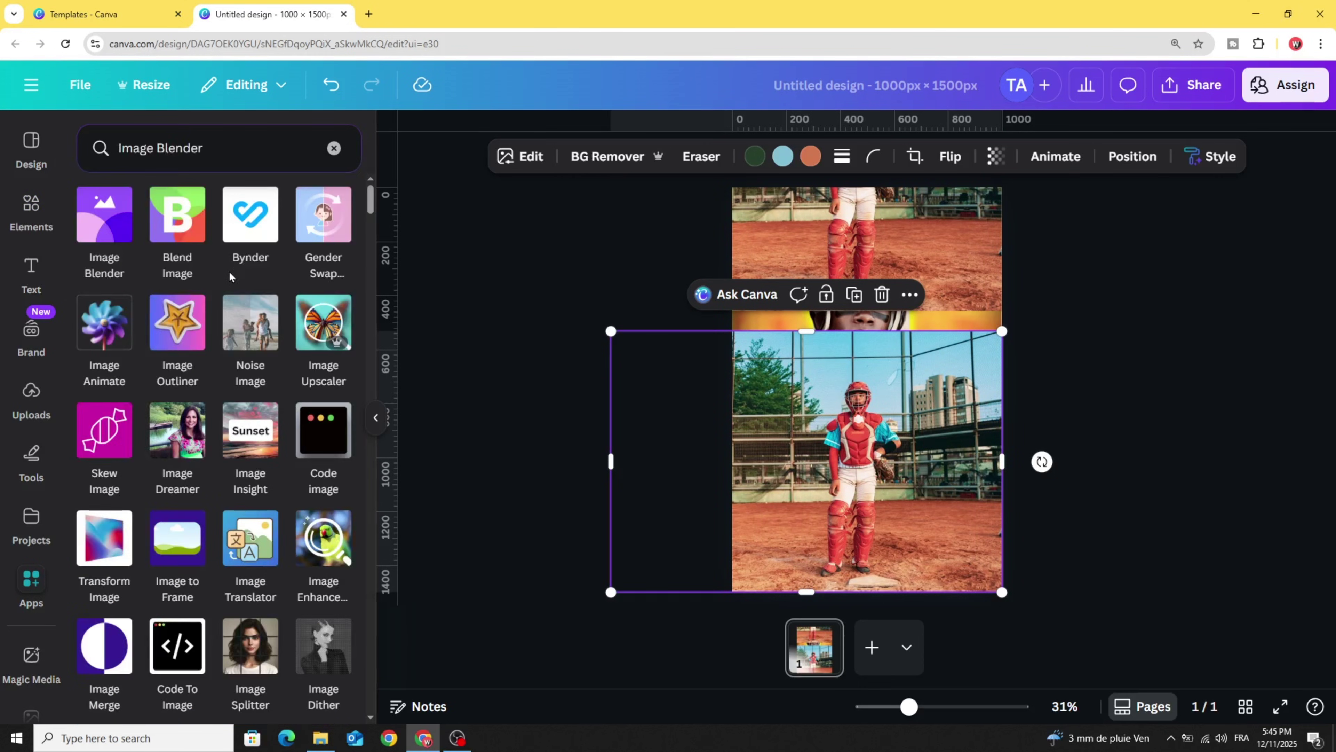
pyautogui.click(102, 226)
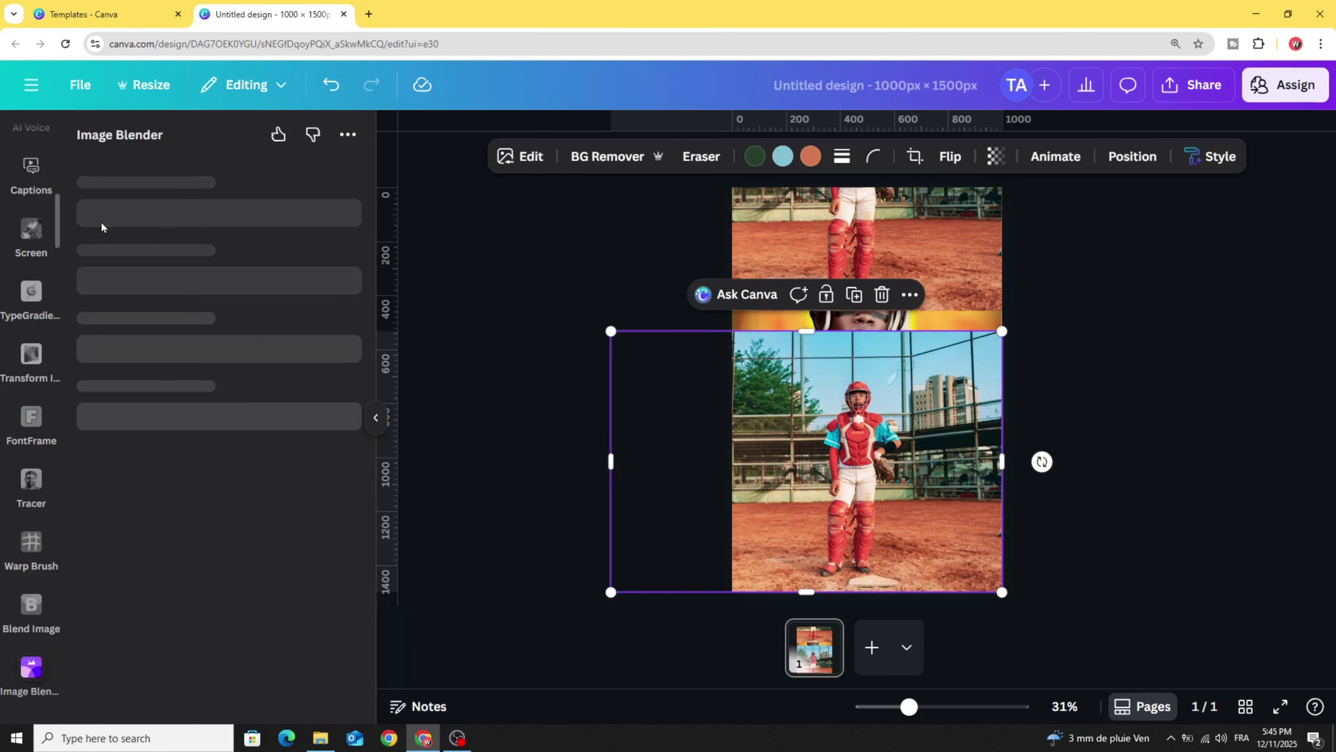
# Apply a Linear blend at strength 0 to the lower photo, save it, and position it over the poster.
pyautogui.click(126, 284)
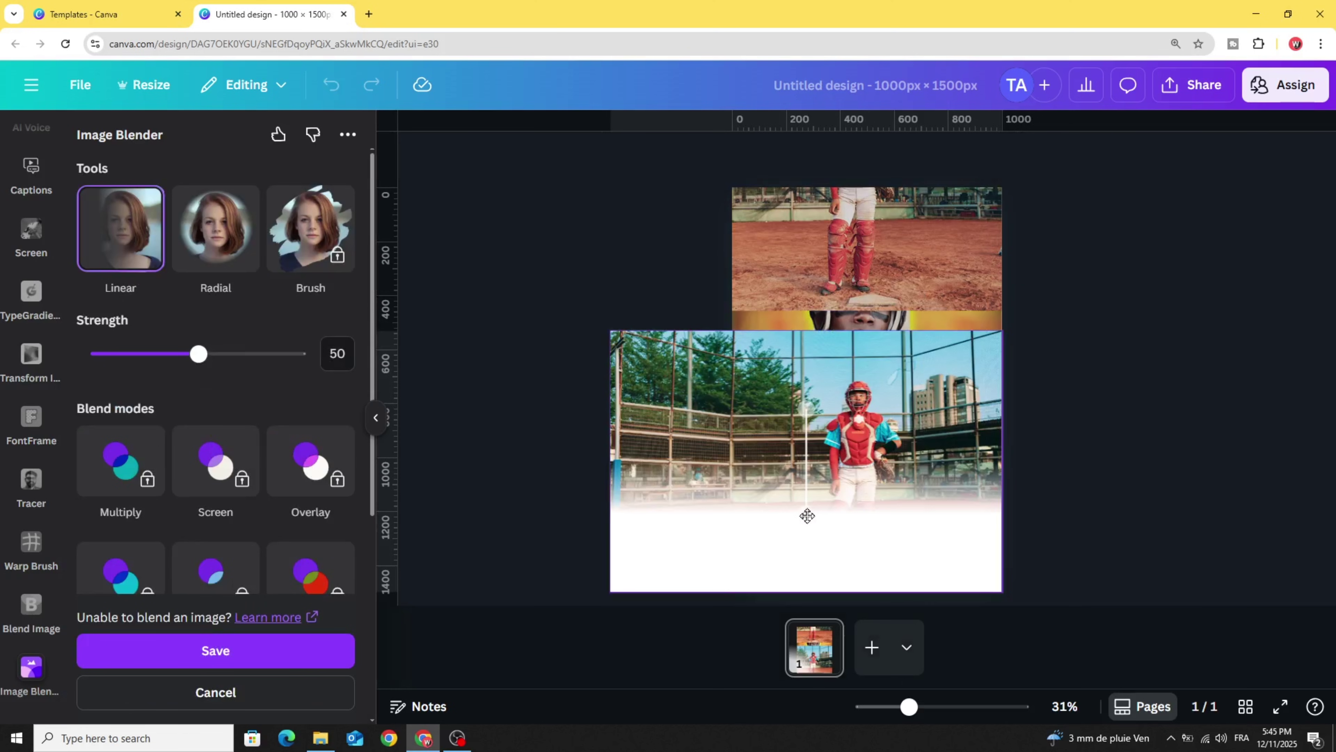
pyautogui.moveTo(807, 515); pyautogui.dragTo(836, 484)
pyautogui.moveTo(207, 356); pyautogui.dragTo(54, 367)
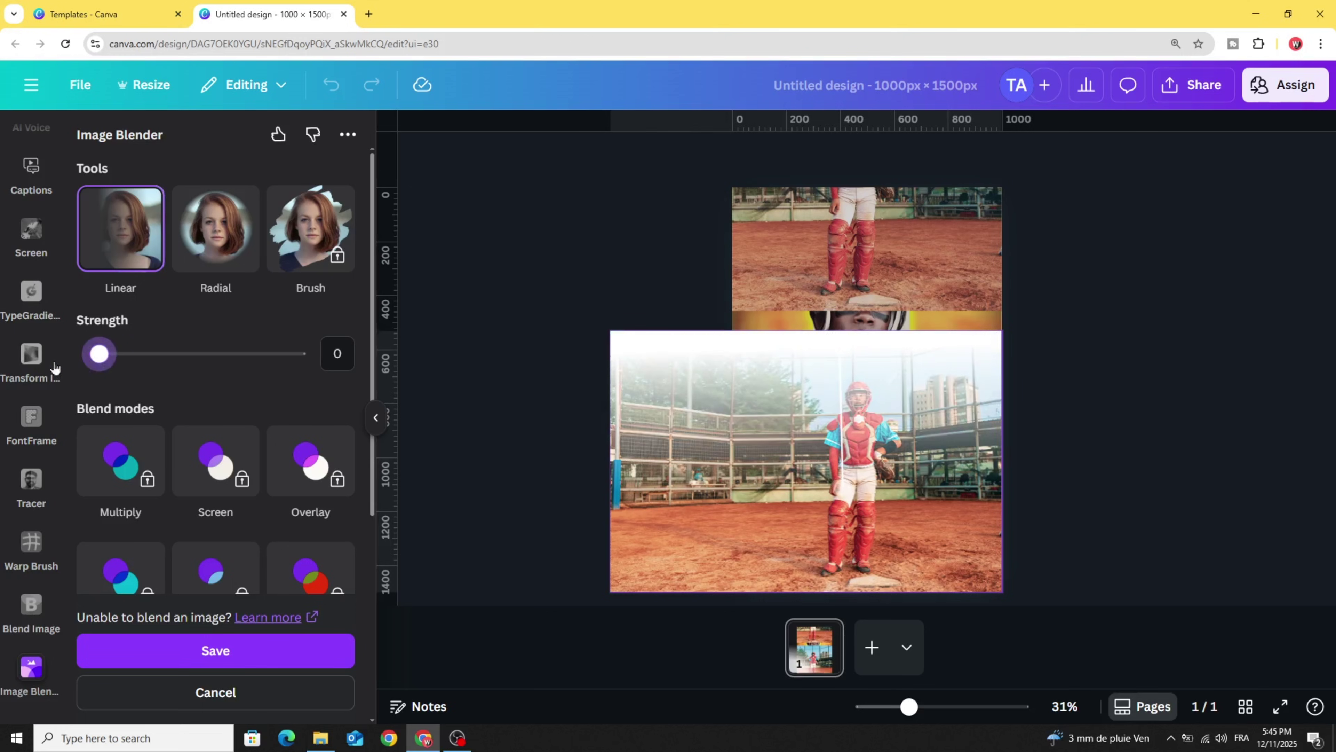
pyautogui.moveTo(843, 502); pyautogui.dragTo(843, 497)
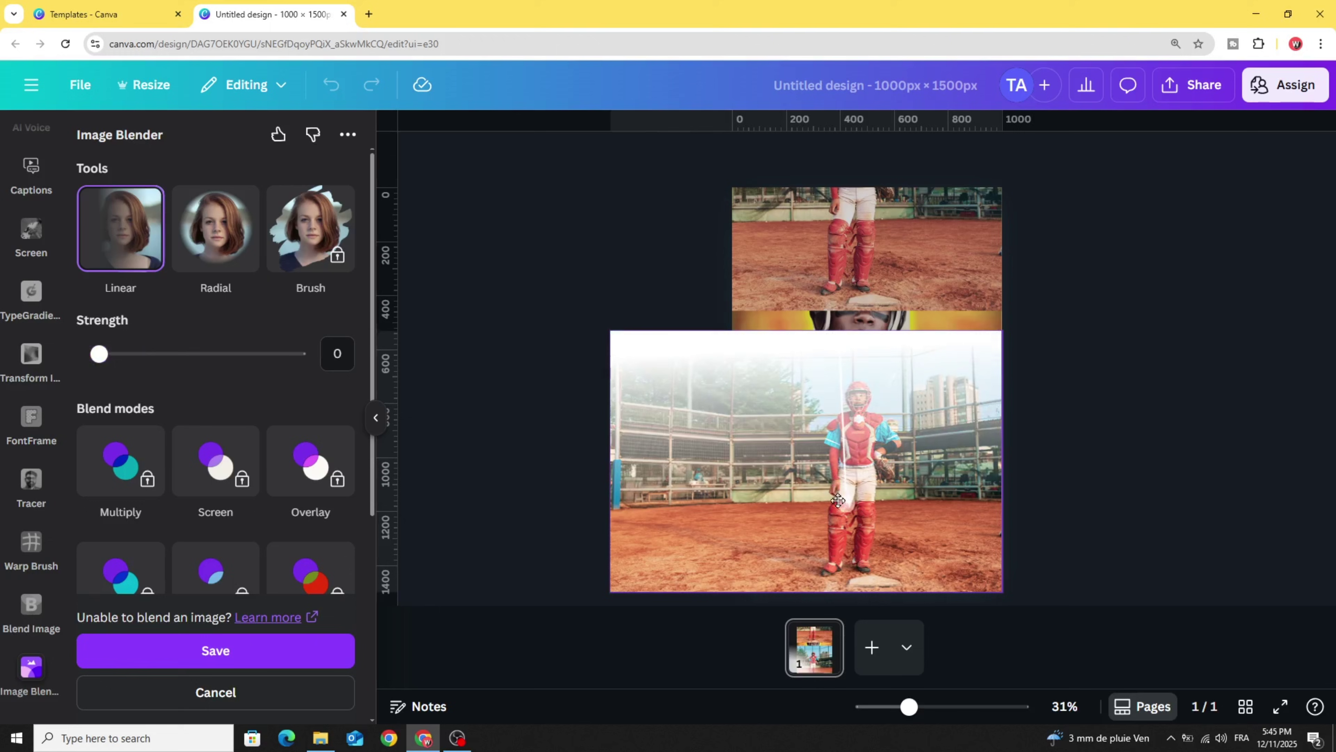
pyautogui.click(196, 656)
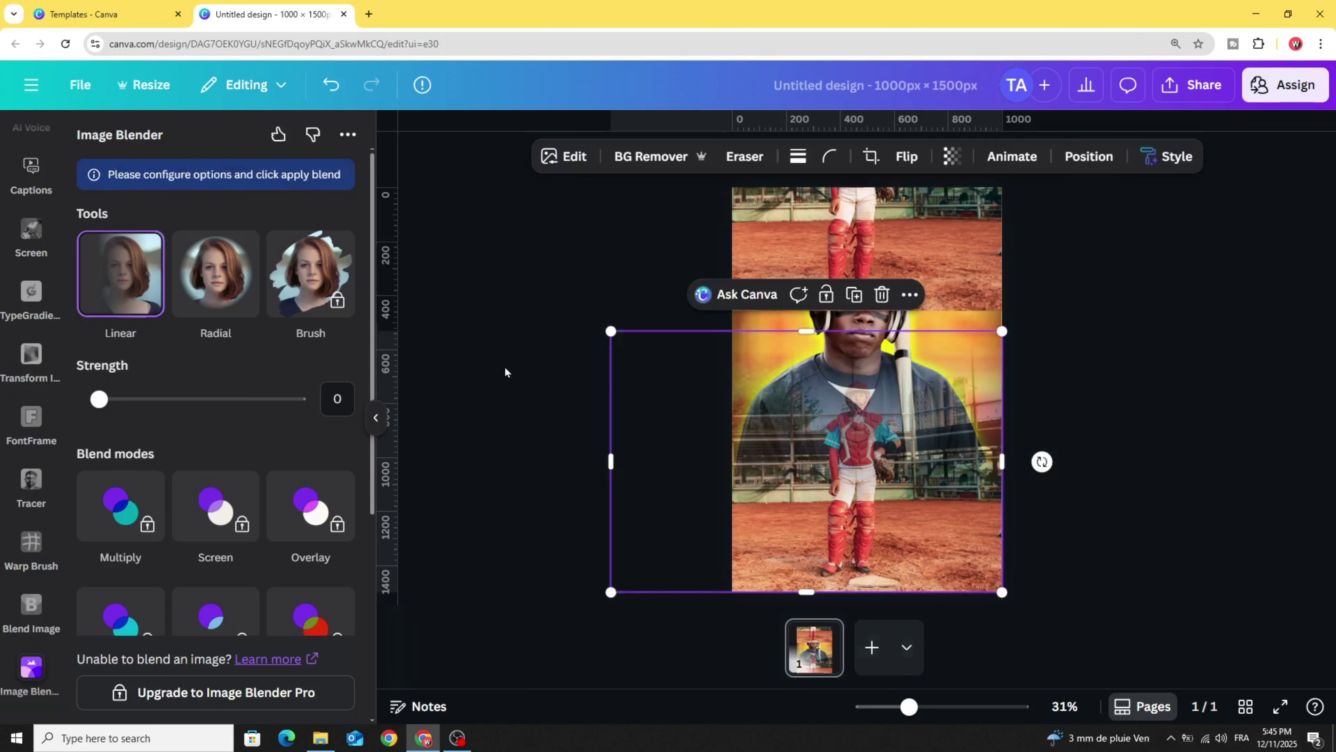
pyautogui.click(504, 367)
pyautogui.moveTo(866, 253); pyautogui.dragTo(867, 534)
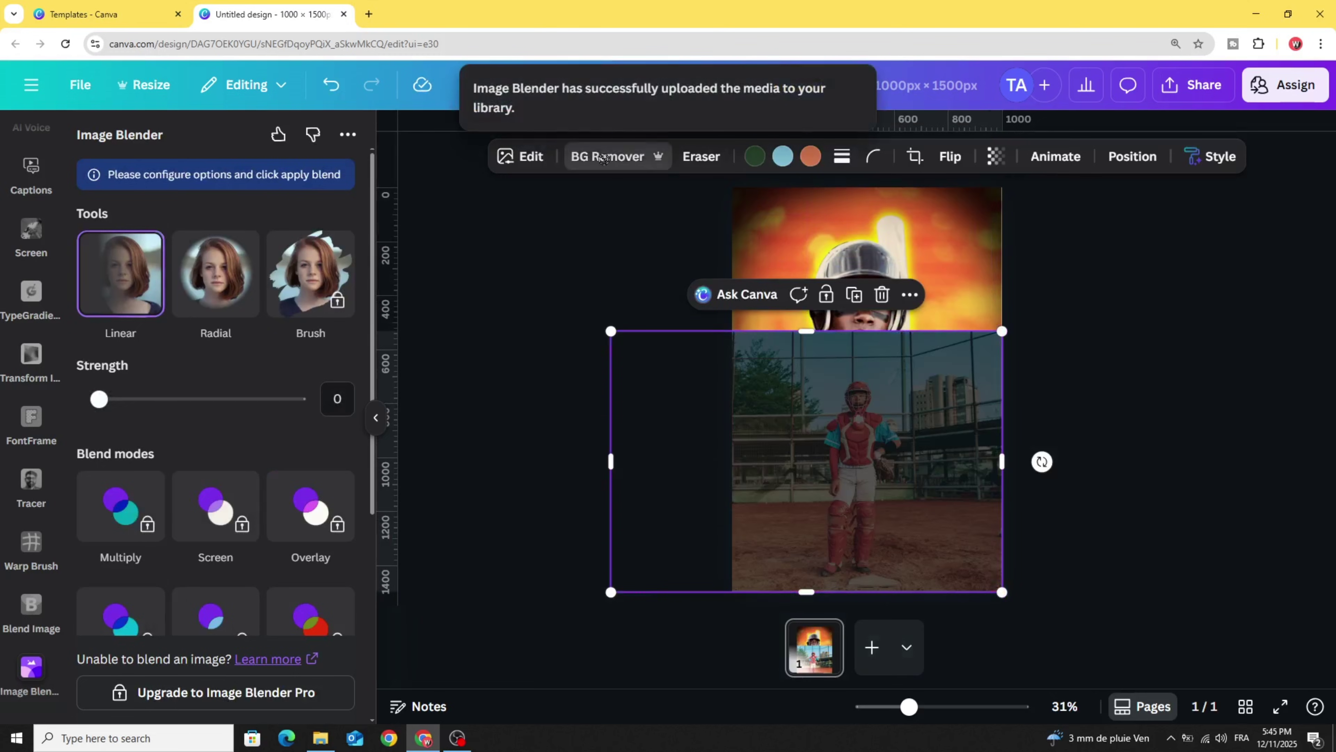
# Add a heading reading MATCH in the Anton font, coloured white.
pyautogui.click(573, 417)
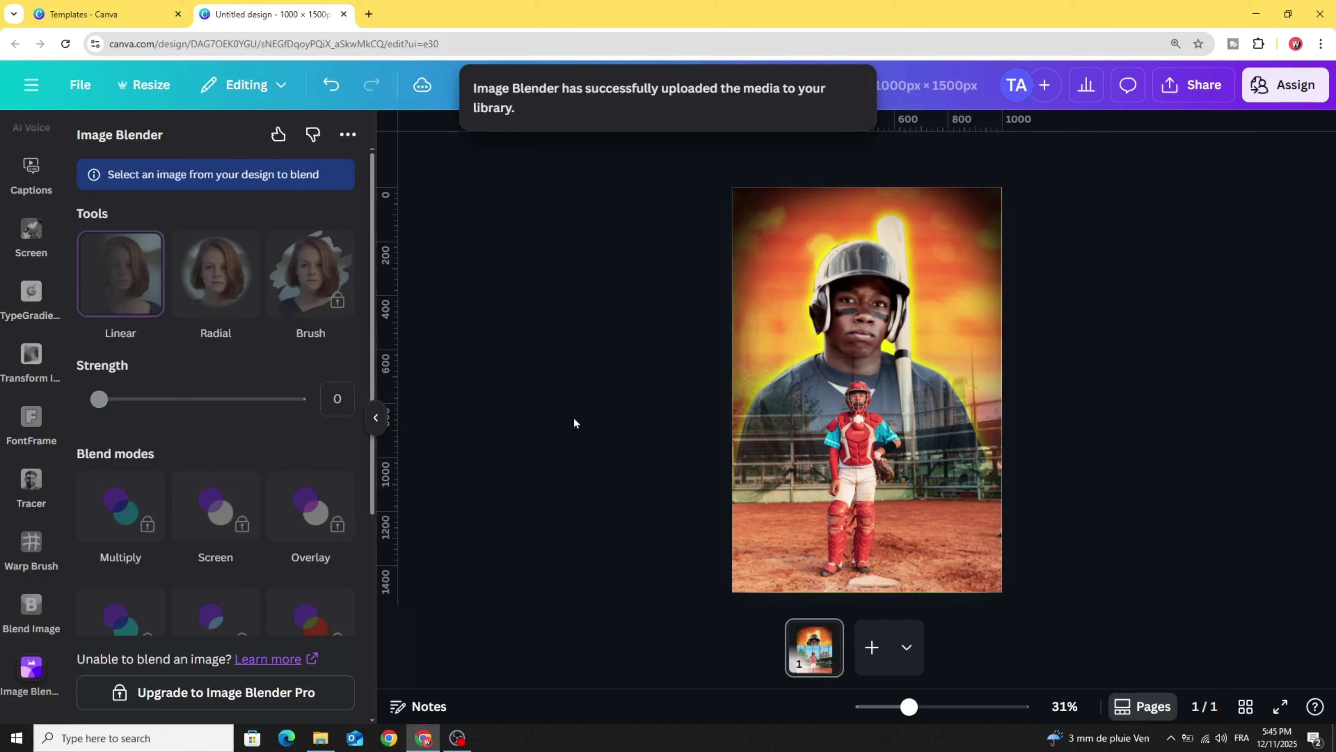
pyautogui.scroll(10, 32, 416)
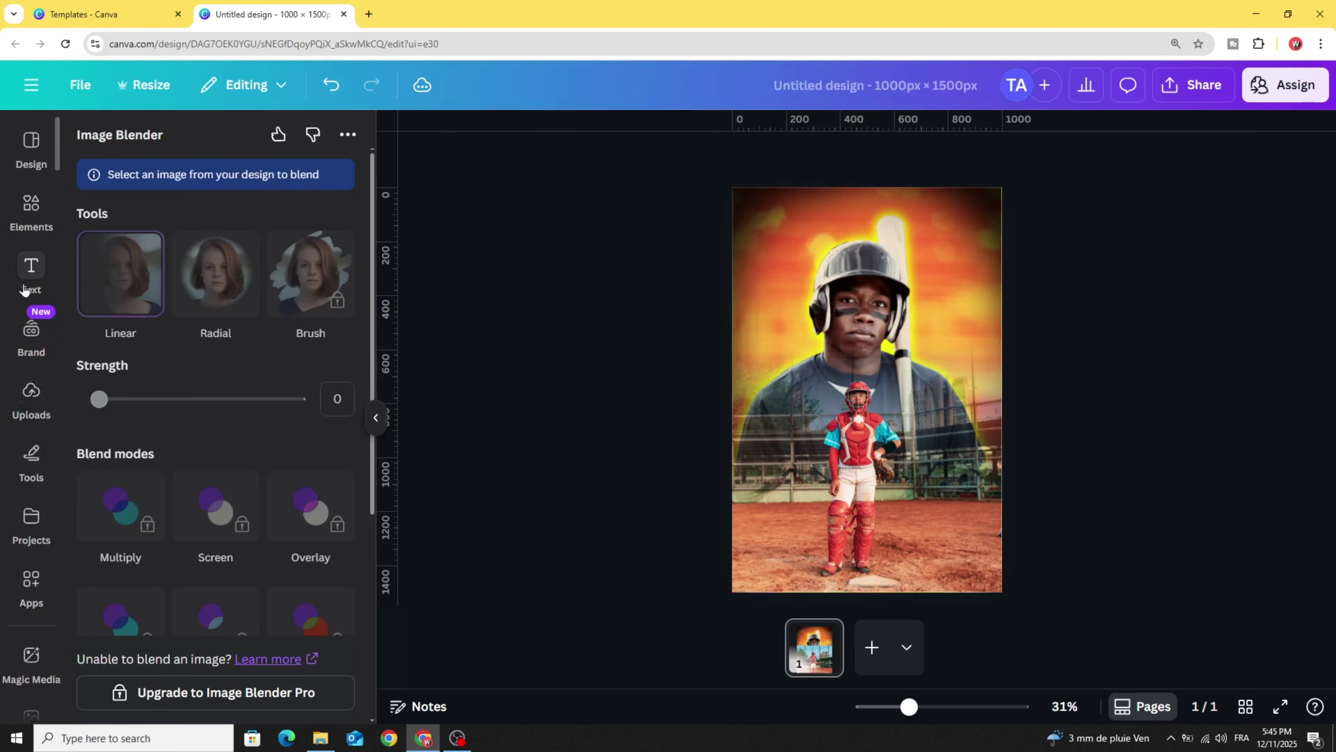
pyautogui.click(24, 268)
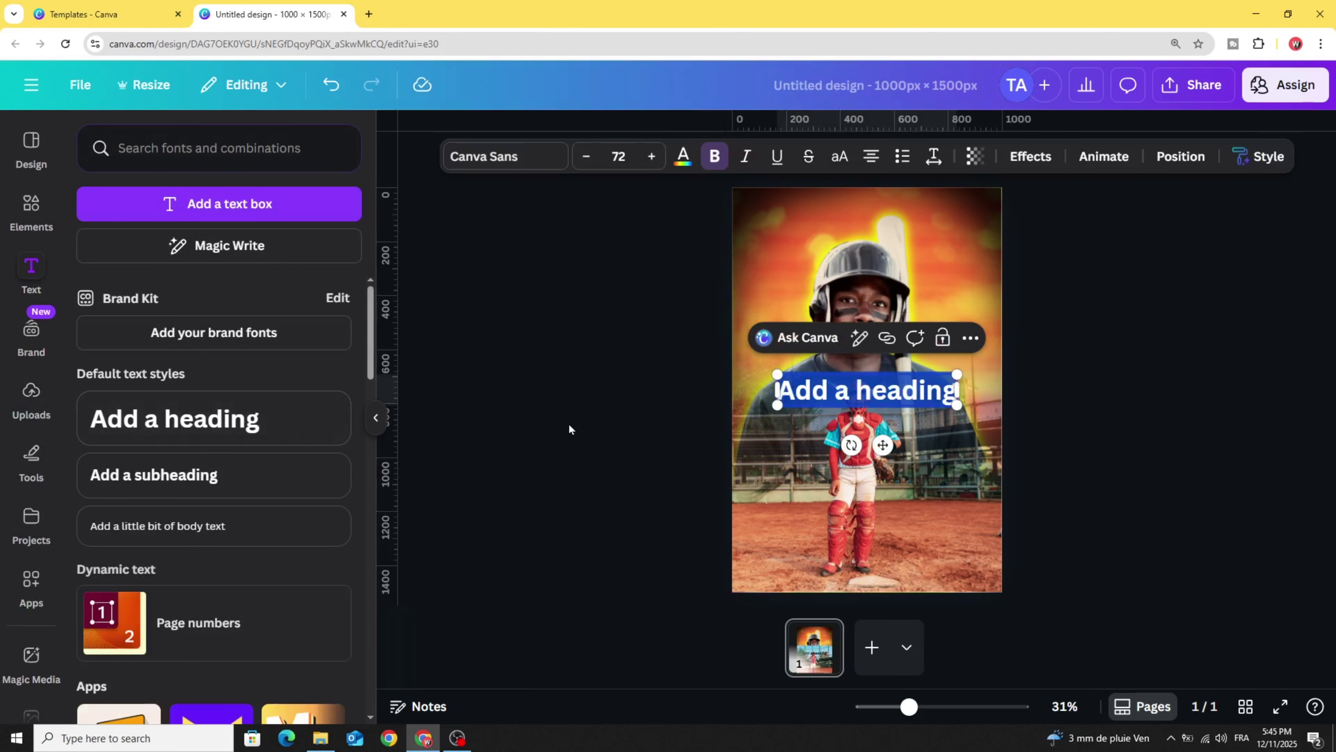
pyautogui.write('MATCH')
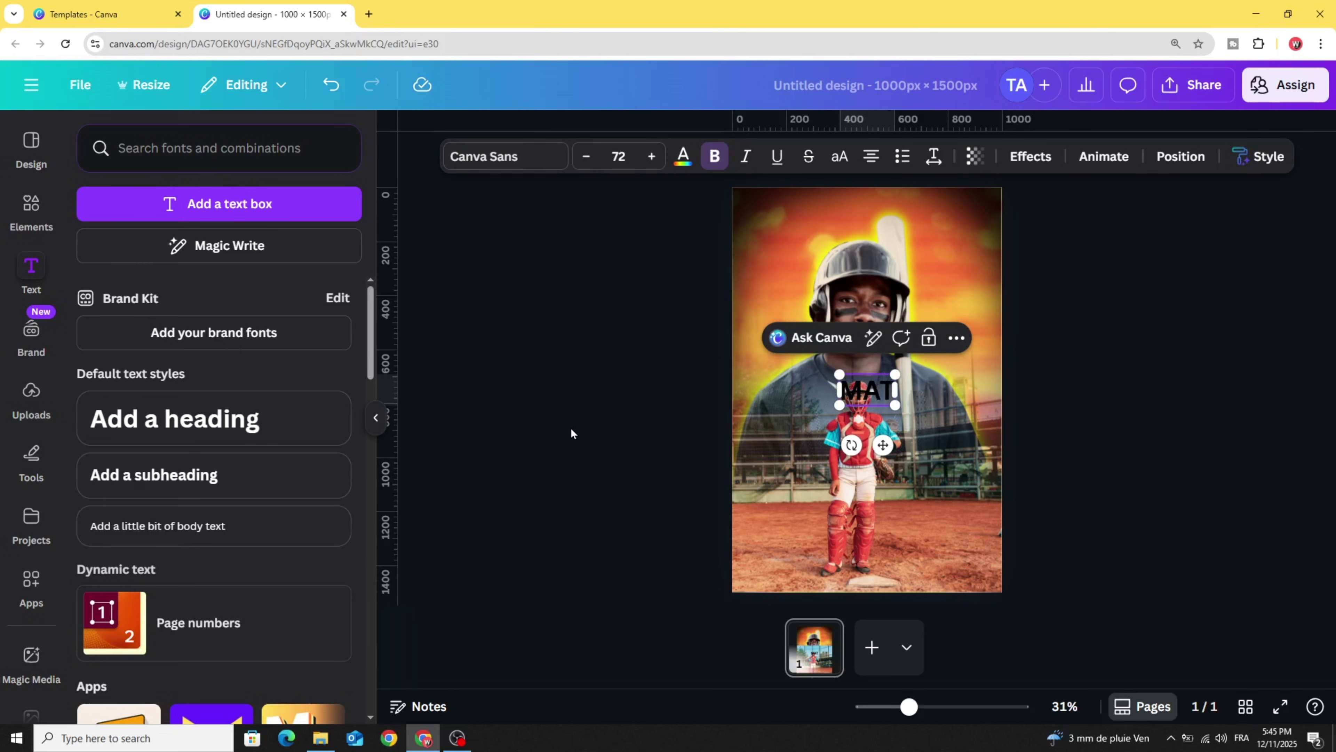
pyautogui.click(519, 165)
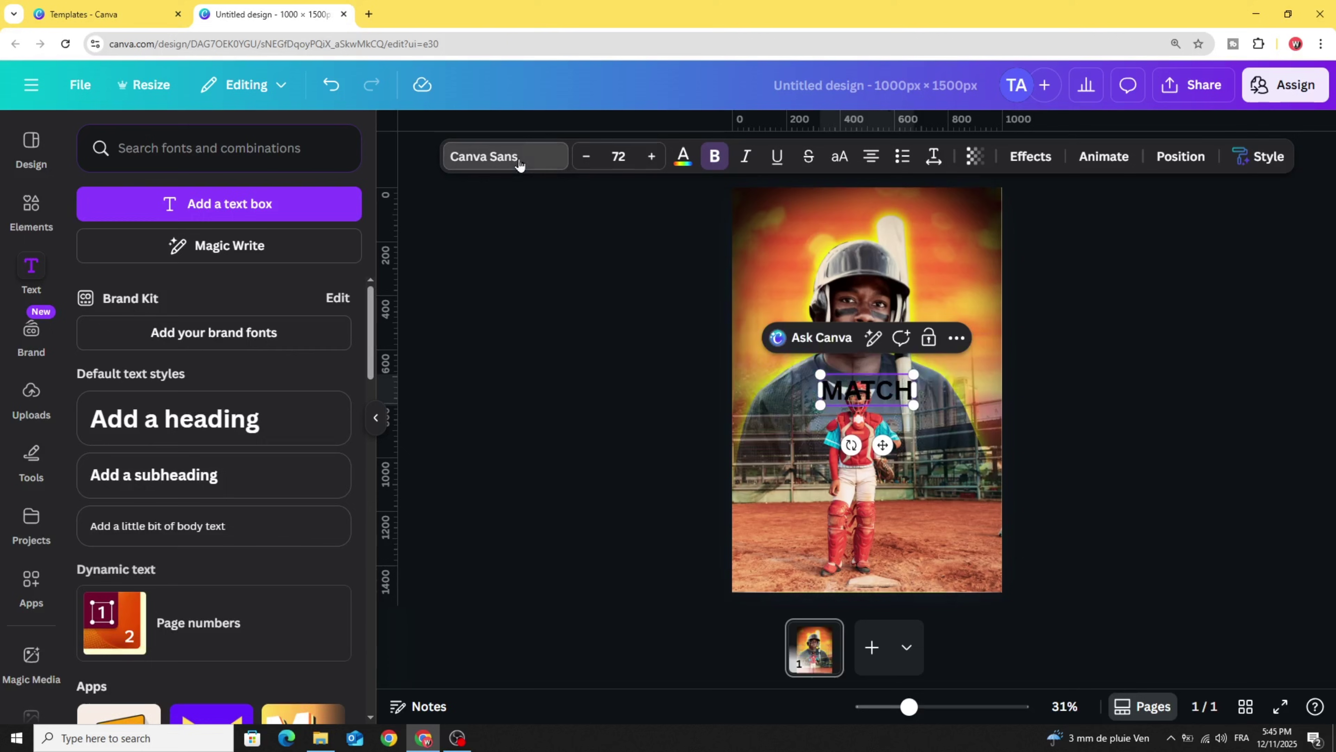
pyautogui.click(194, 616)
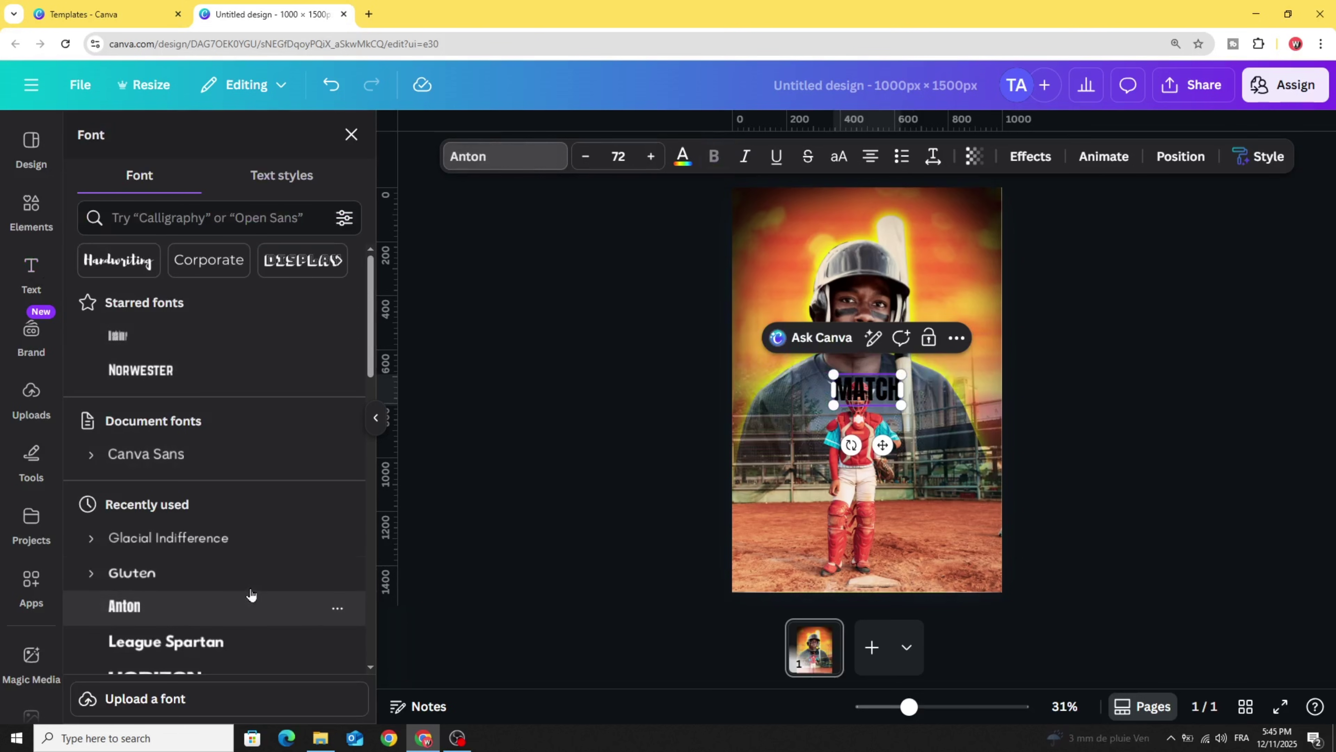
pyautogui.click(683, 158)
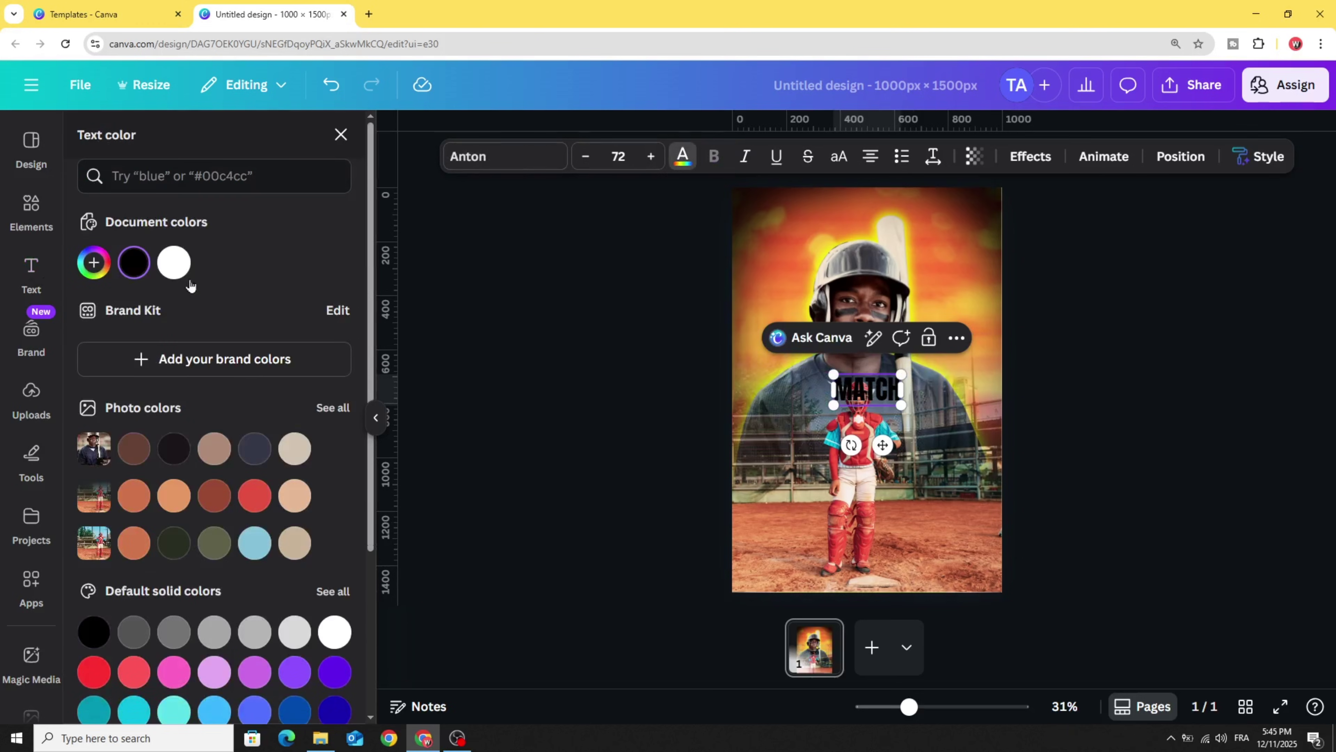
pyautogui.click(174, 262)
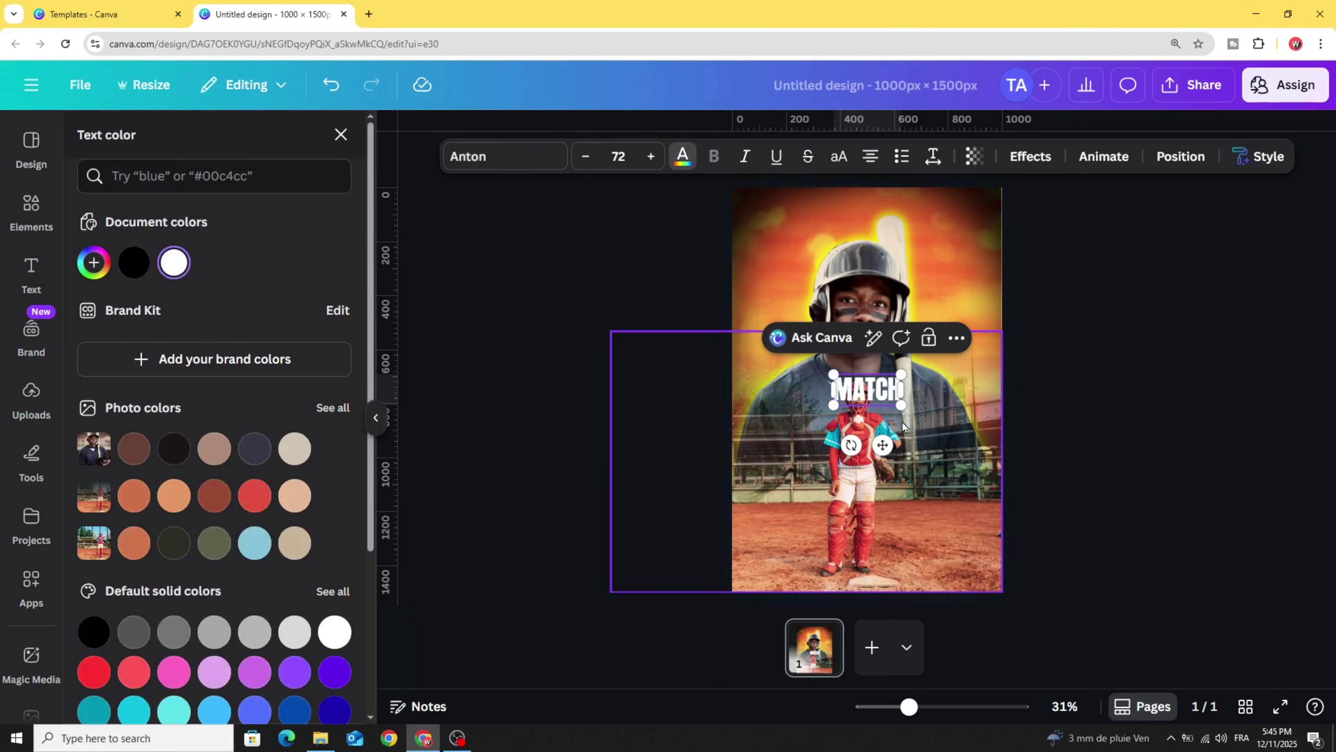
# Enlarge the MATCH heading to size 277 so it spans the poster width.
pyautogui.moveTo(900, 405); pyautogui.dragTo(966, 502)
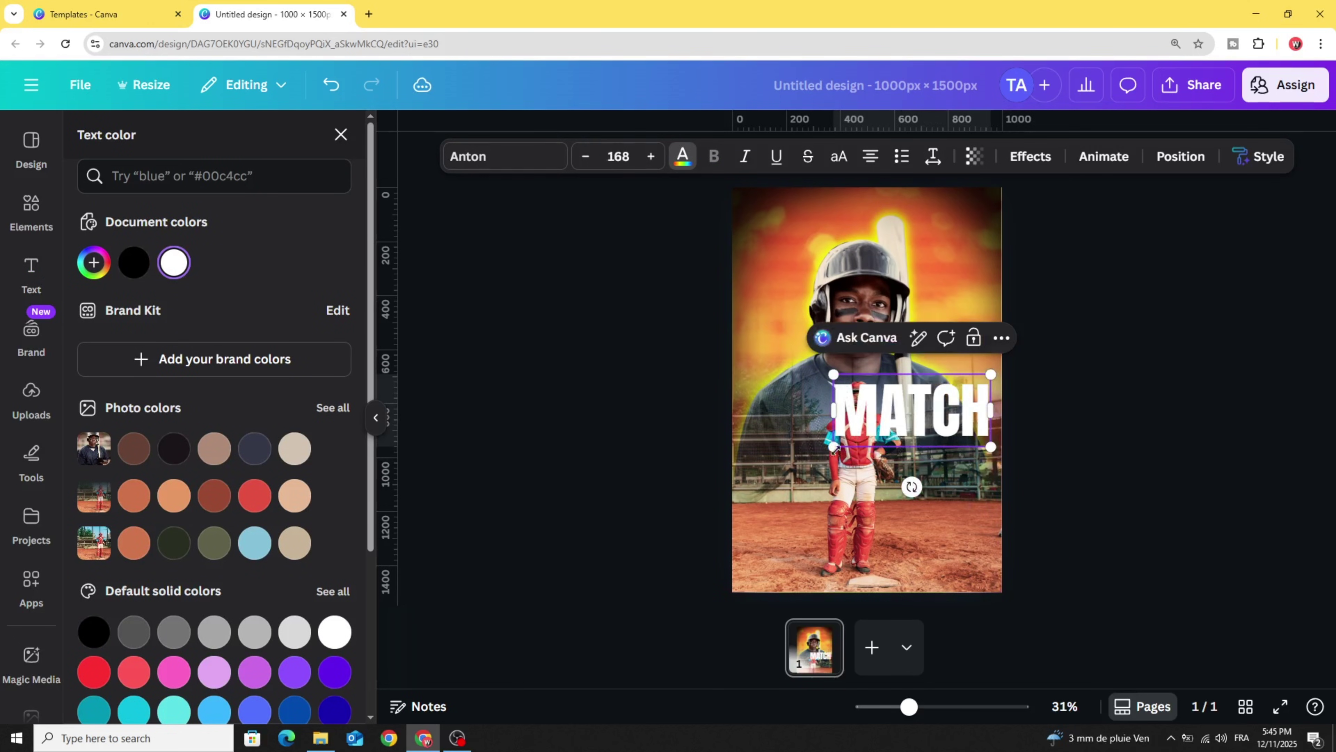
pyautogui.moveTo(833, 452); pyautogui.dragTo(746, 504)
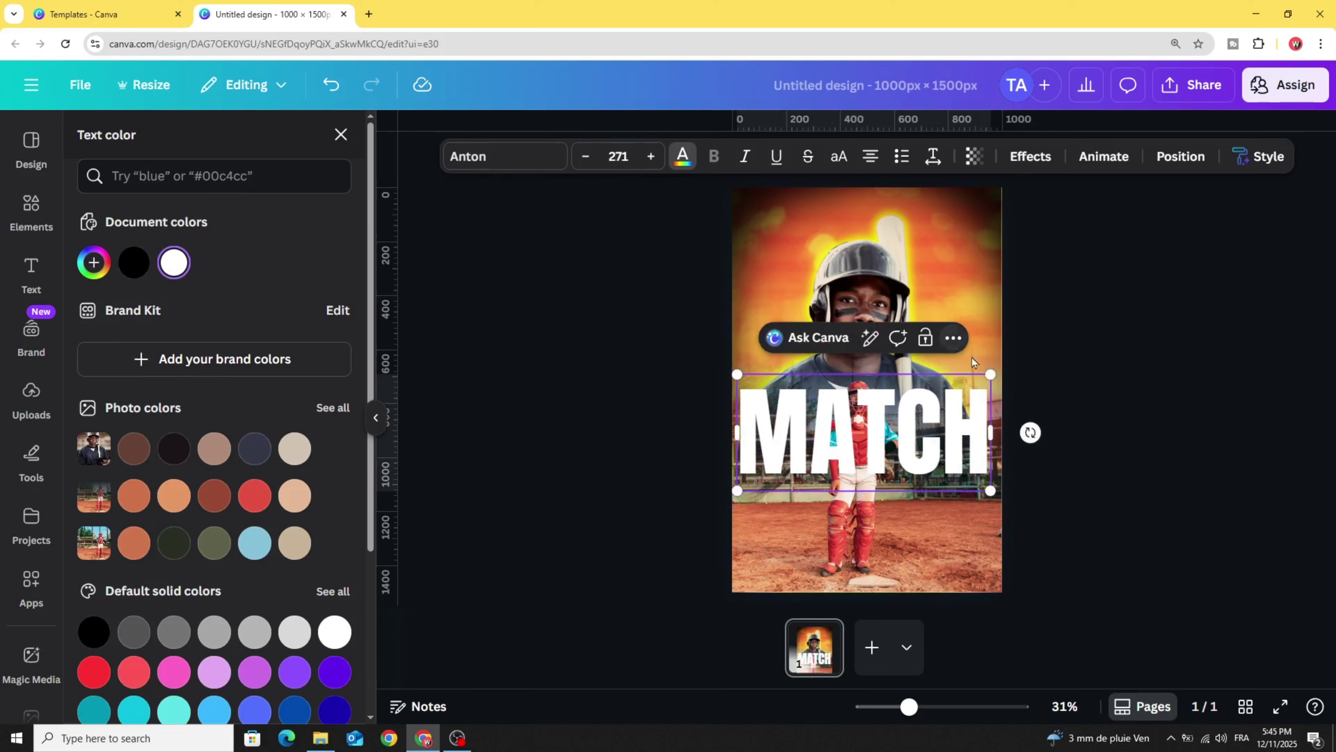
pyautogui.moveTo(990, 374); pyautogui.dragTo(995, 370)
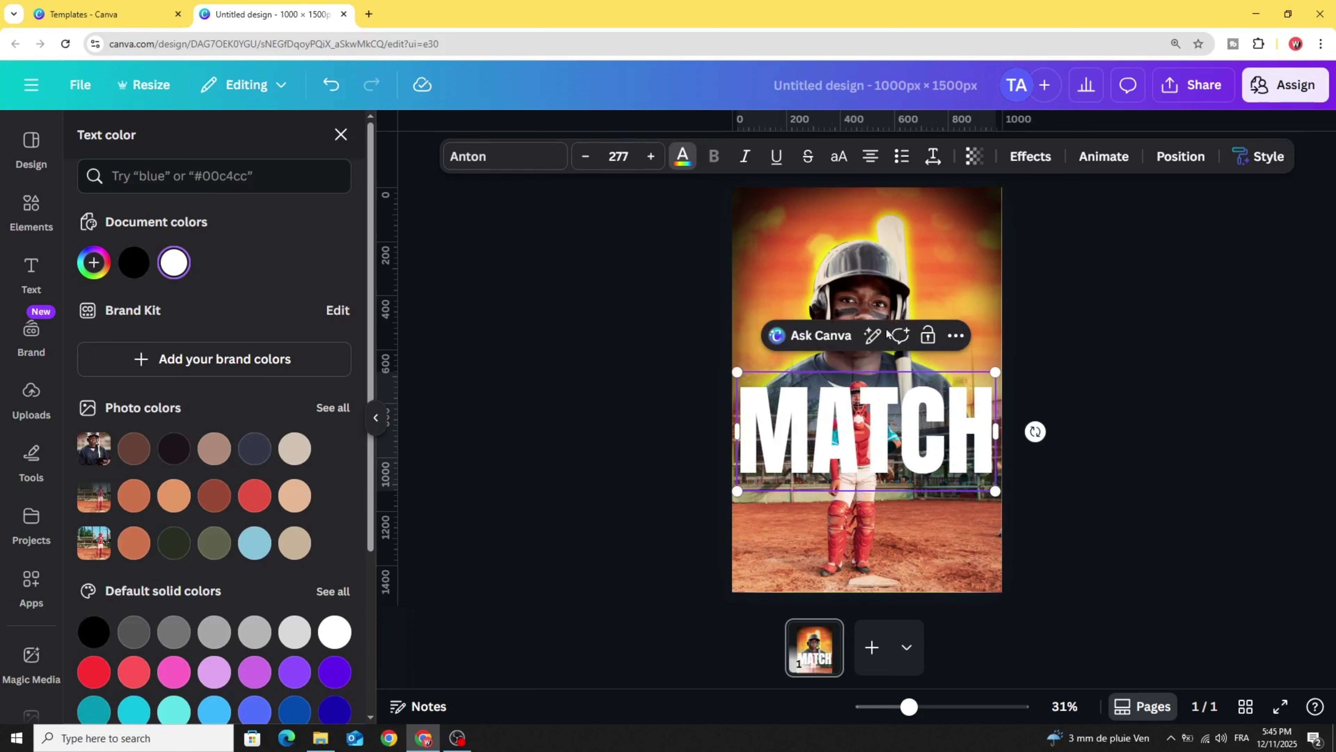
pyautogui.click(1025, 158)
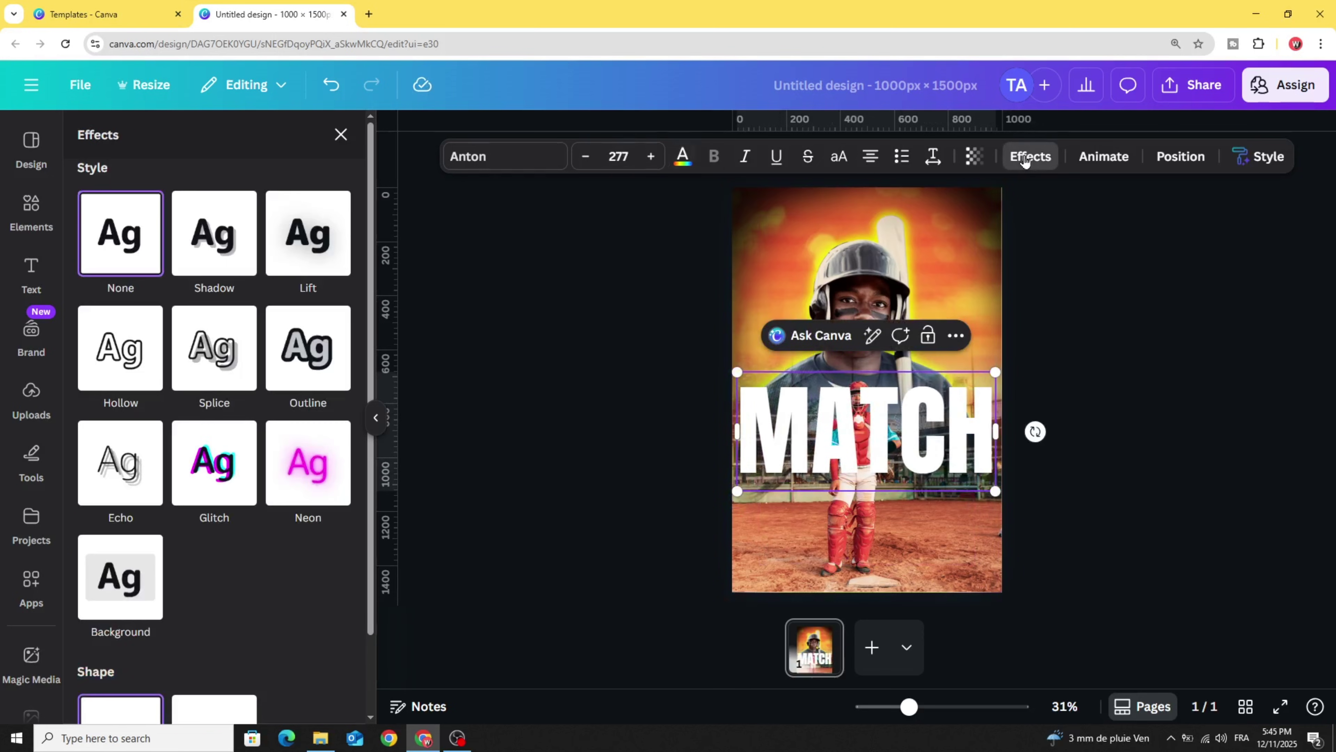
# Give MATCH a black Shadow effect with transparency 81 and offset 27.
pyautogui.click(214, 233)
pyautogui.click(337, 569)
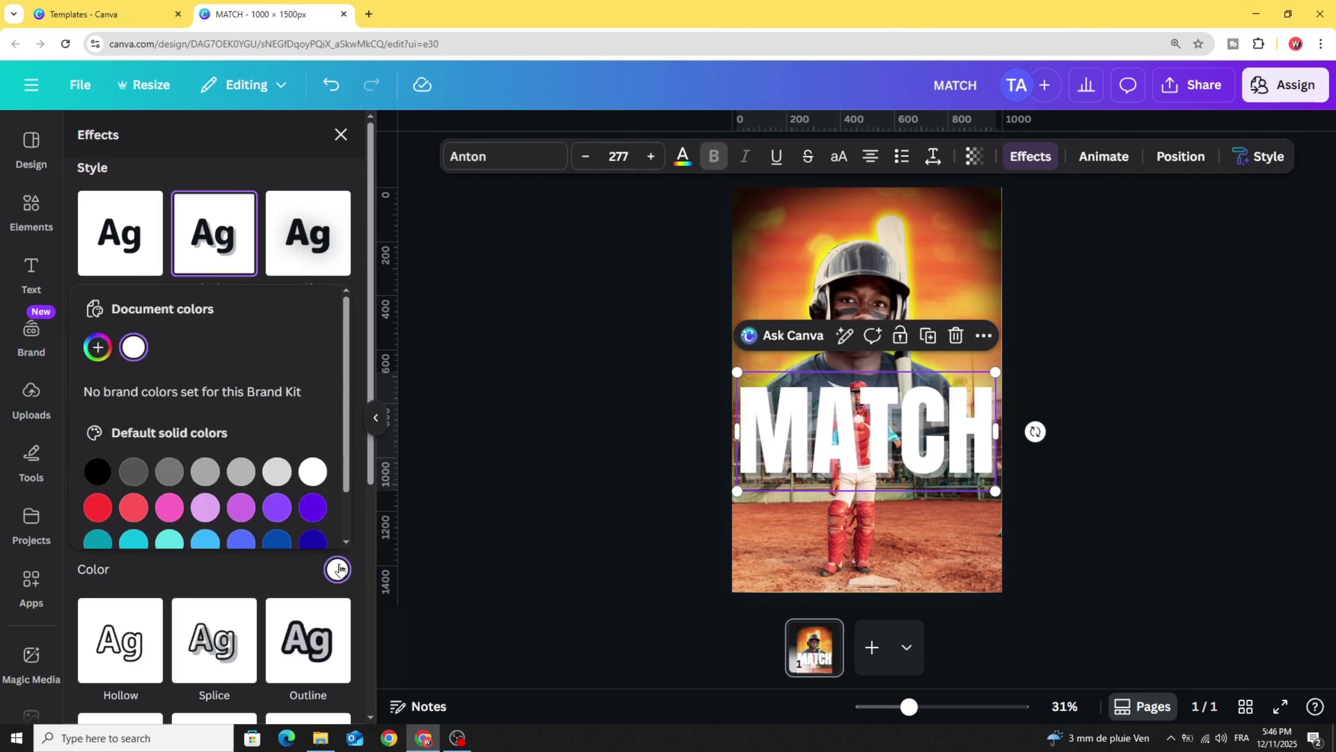
pyautogui.click(105, 476)
pyautogui.click(219, 157)
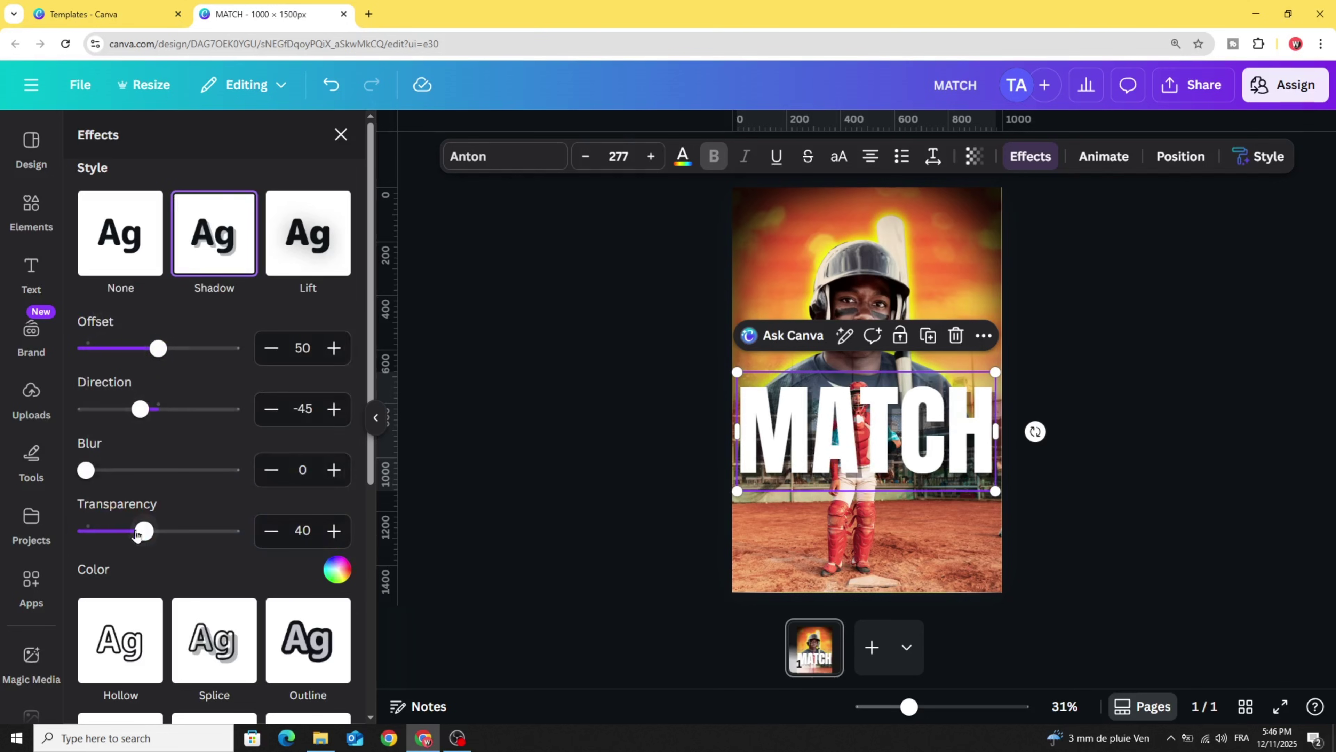
pyautogui.moveTo(151, 536); pyautogui.dragTo(205, 533)
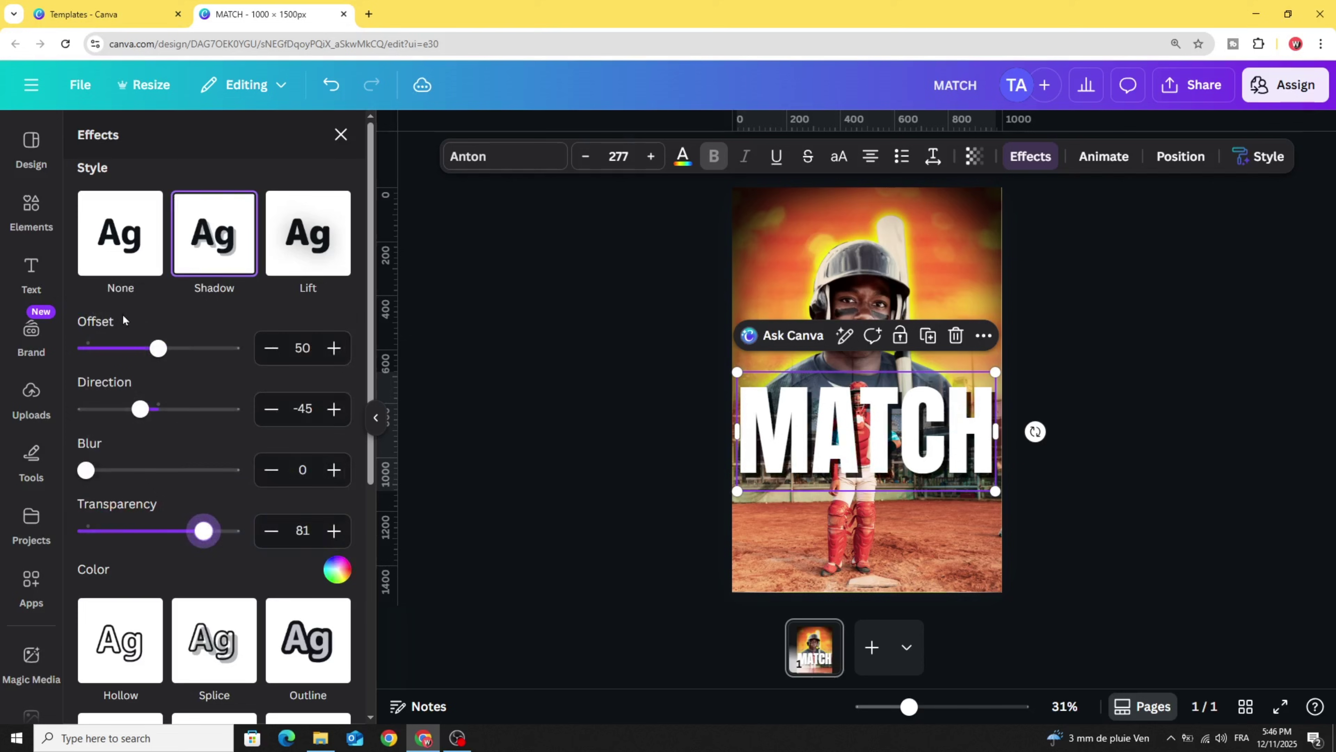
pyautogui.moveTo(158, 348); pyautogui.dragTo(126, 352)
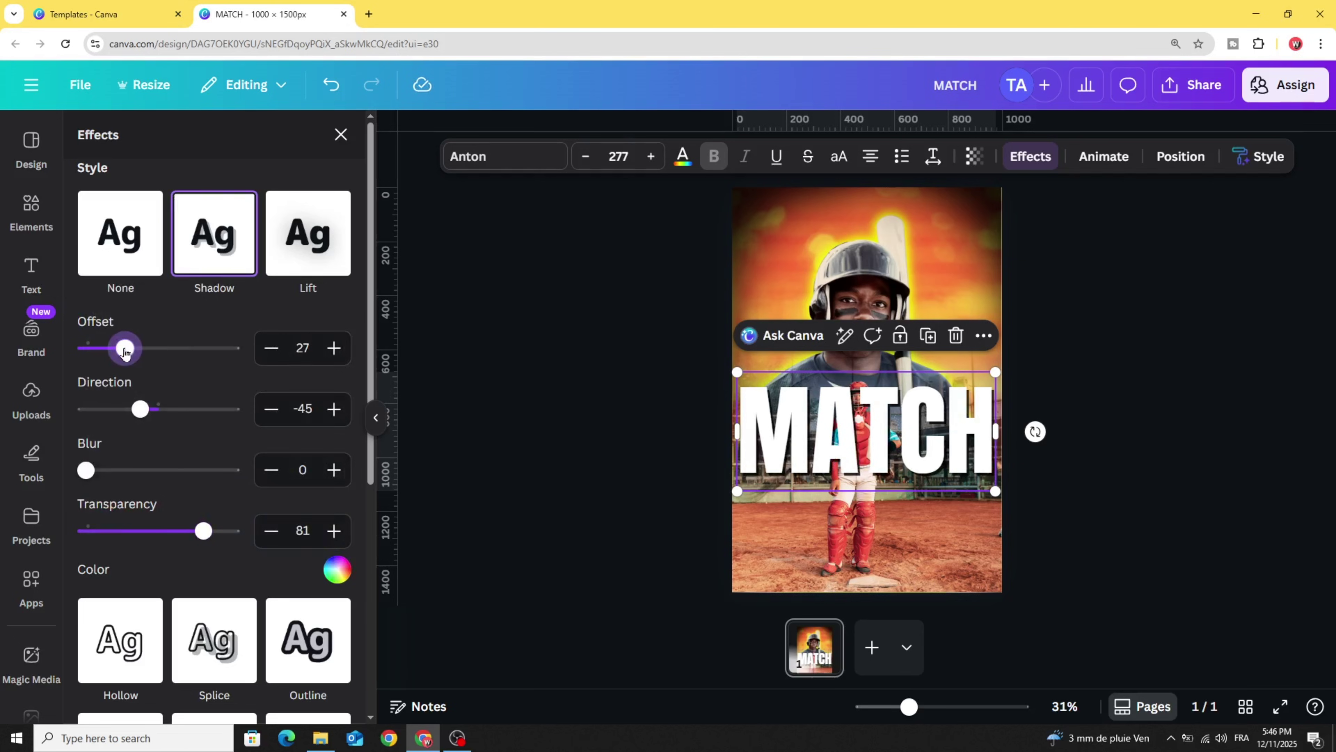
# Move MATCH lower and send it backward behind the catcher figure.
pyautogui.click(503, 386)
pyautogui.click(834, 441)
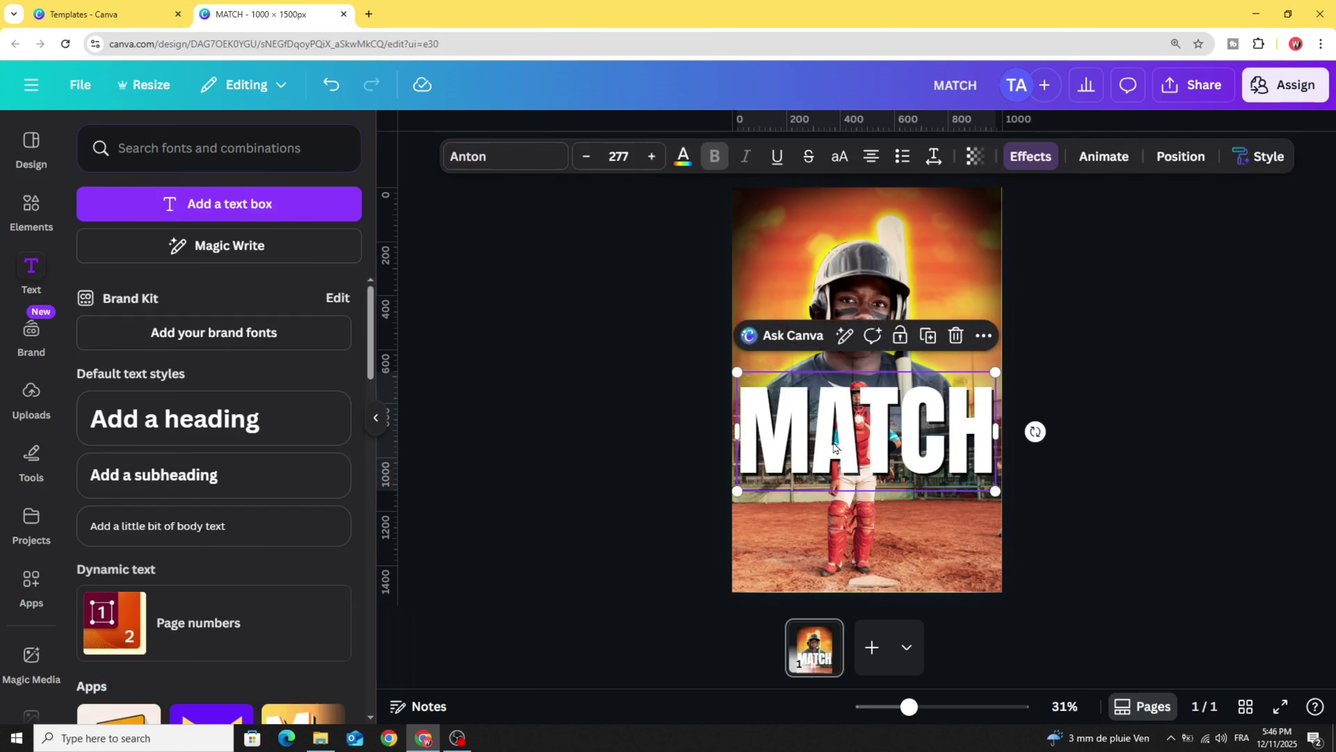
pyautogui.moveTo(834, 442); pyautogui.dragTo(834, 477)
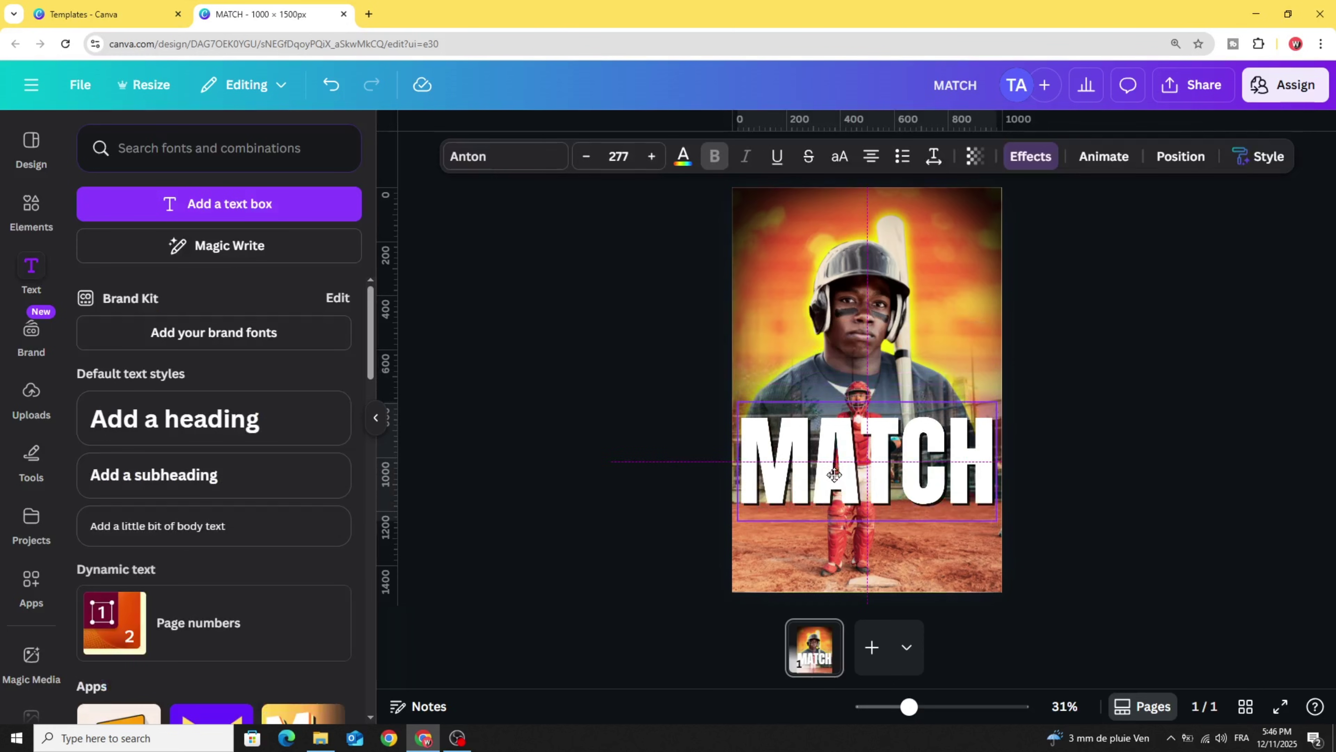
pyautogui.rightClick(831, 478)
pyautogui.moveTo(882, 462)
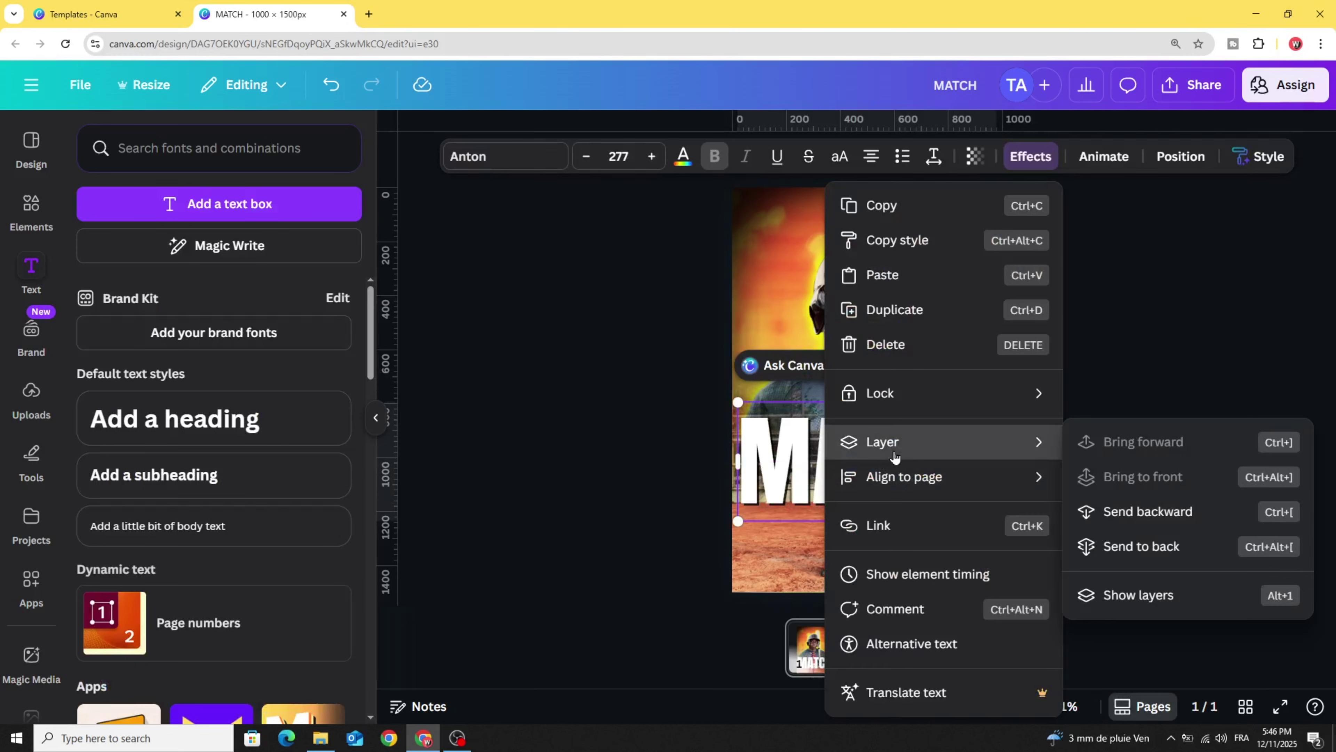
pyautogui.click(1126, 511)
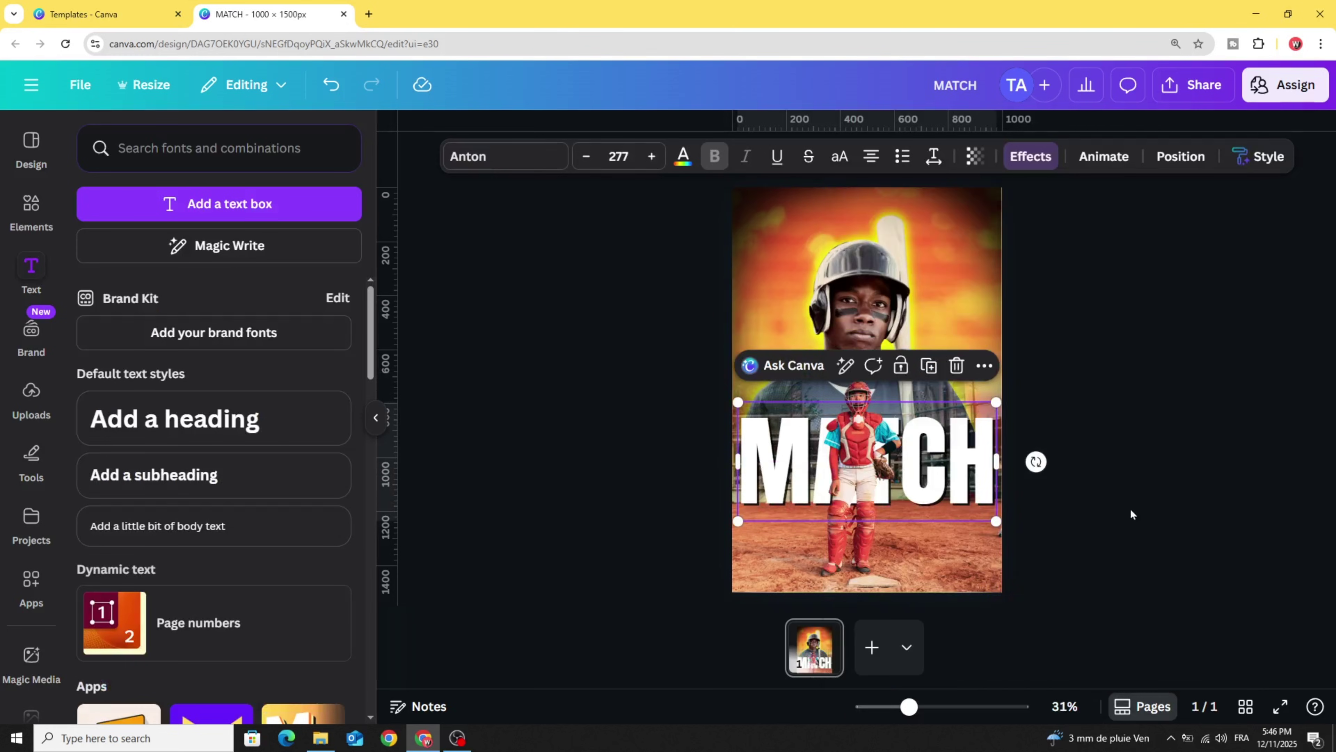
pyautogui.click(565, 481)
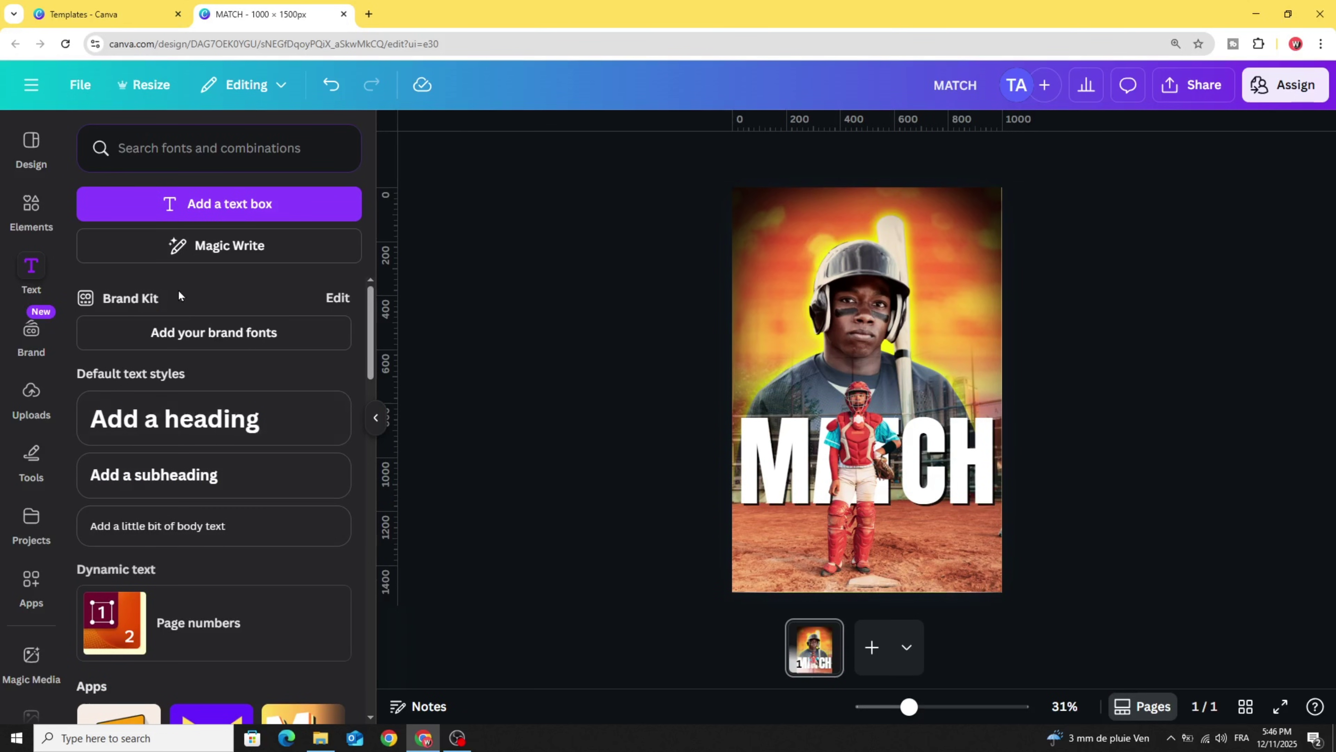
pyautogui.click(33, 205)
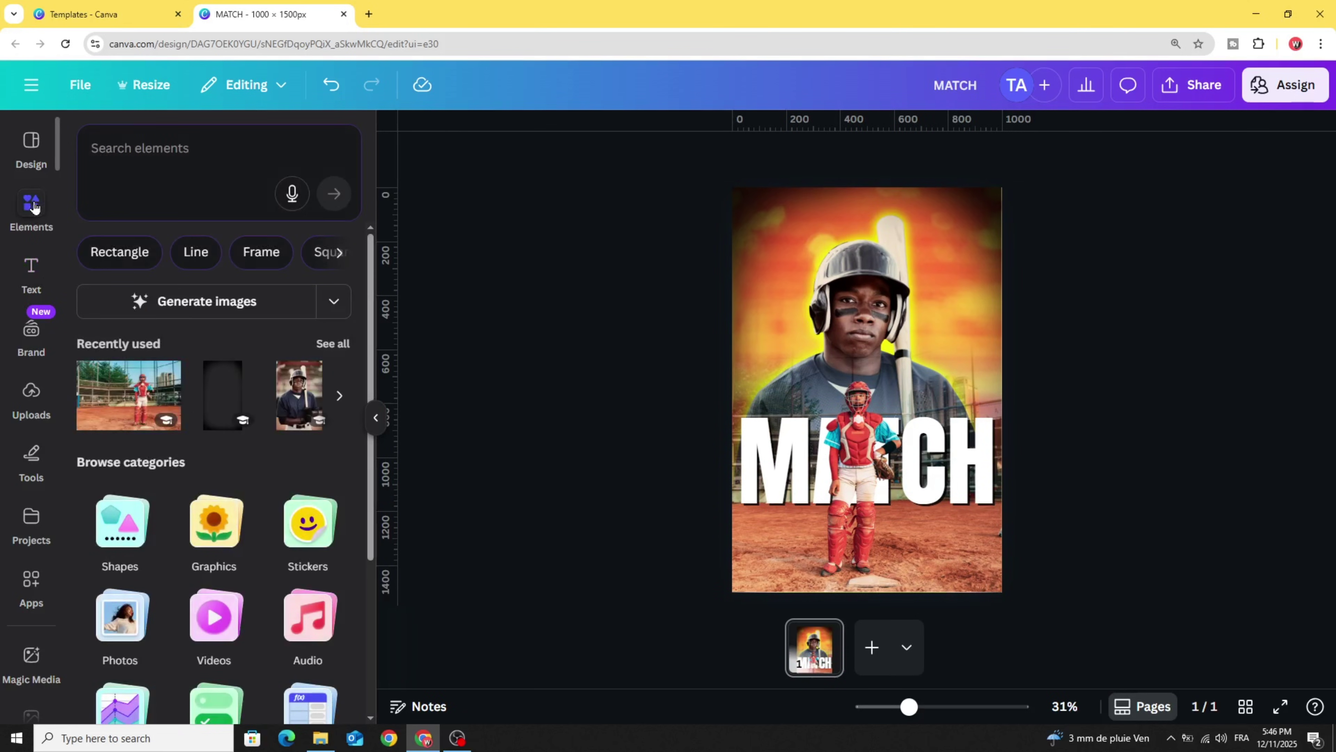
# Stretch a square from Shapes into a bar across MATCH with a red gradient fill.
pyautogui.click(116, 521)
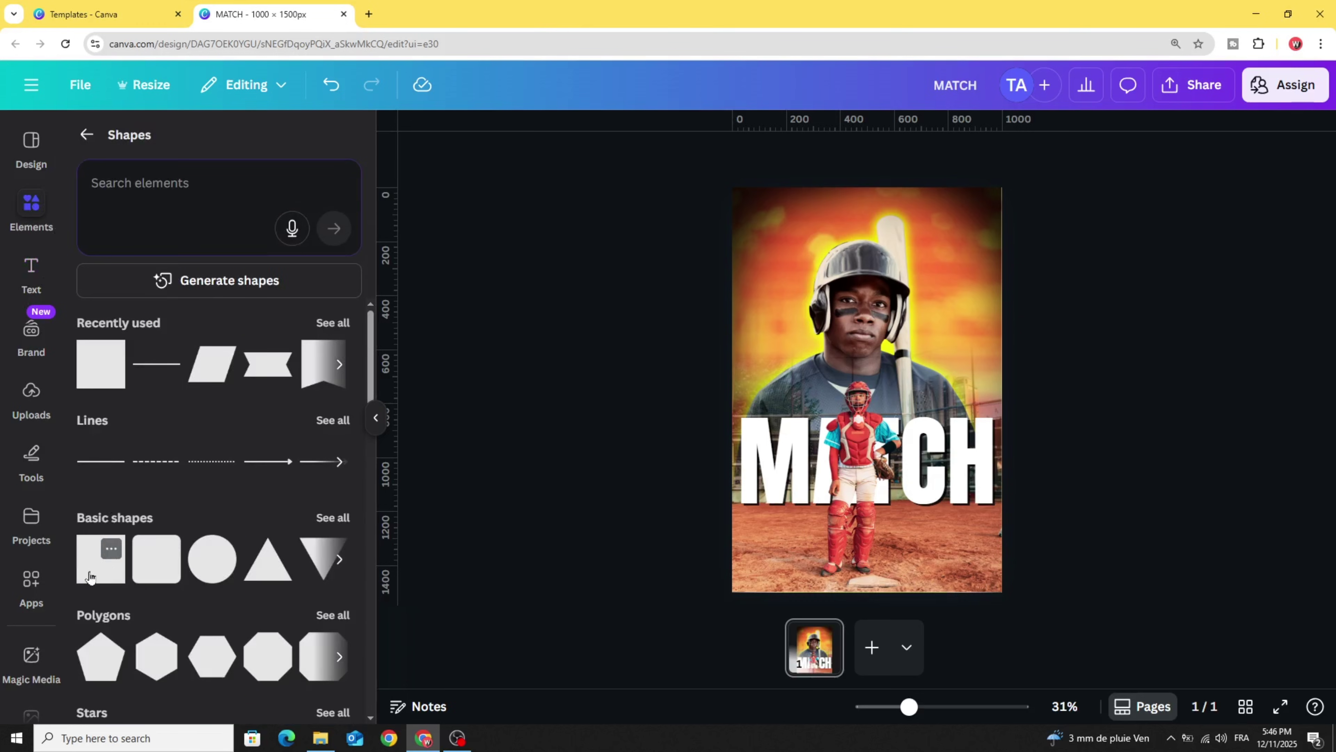
pyautogui.moveTo(862, 379); pyautogui.dragTo(968, 468)
pyautogui.click(501, 157)
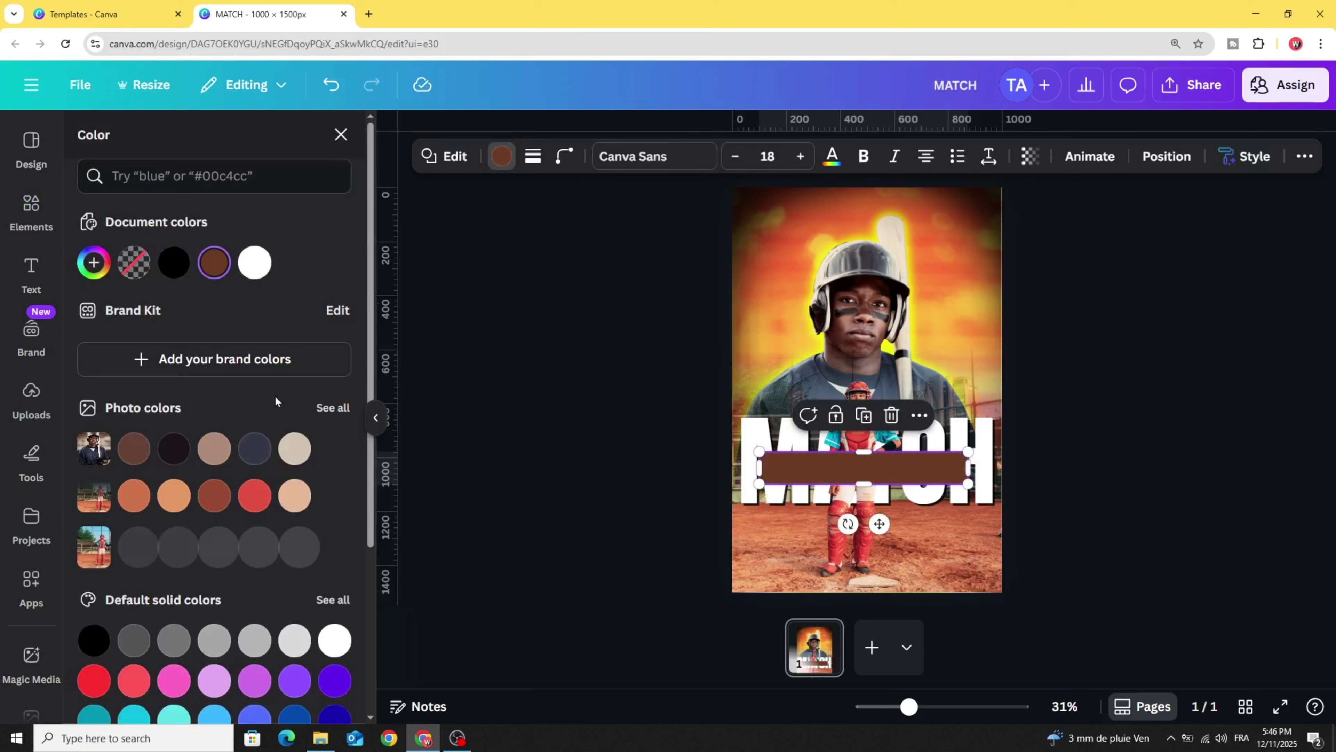
pyautogui.scroll(-5, 211, 473)
pyautogui.click(139, 650)
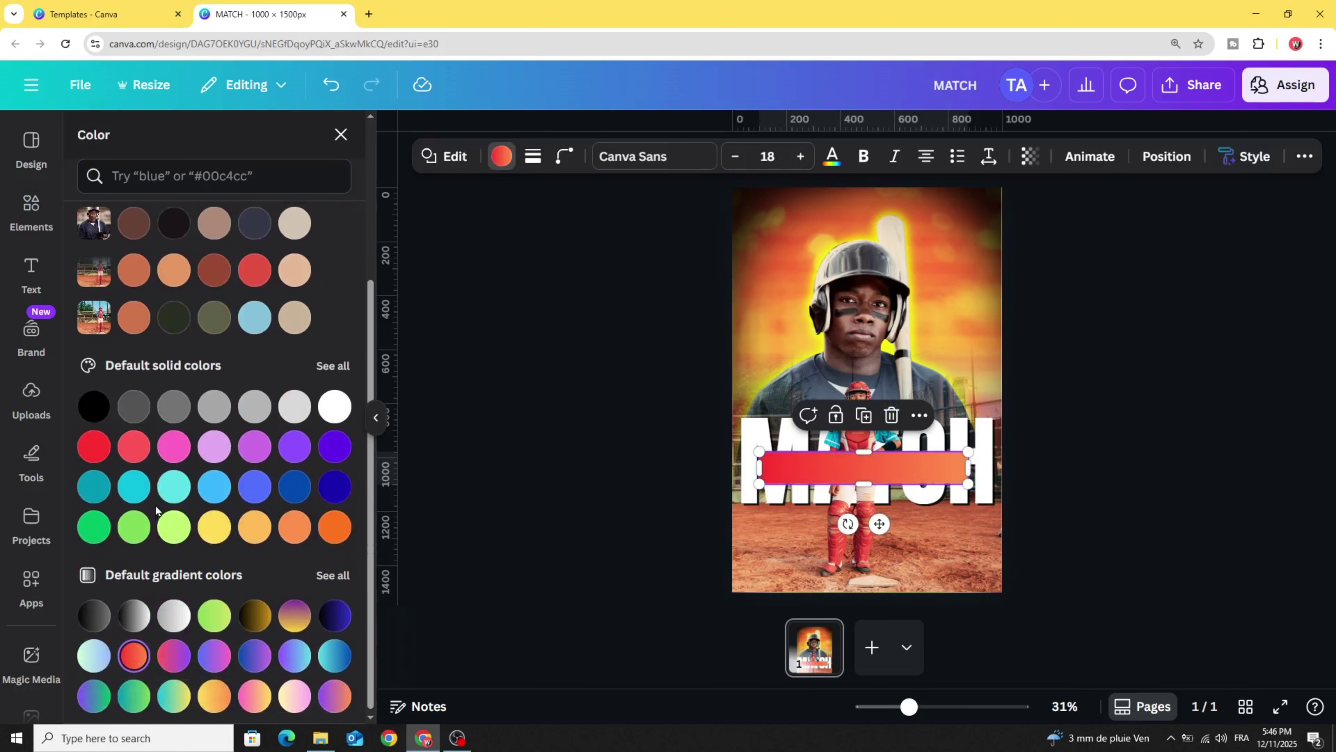
pyautogui.scroll(5, 95, 316)
# Change the gradient's orange to #FFDD00, make it circular, and swap colours so yellow is central.
pyautogui.click(92, 262)
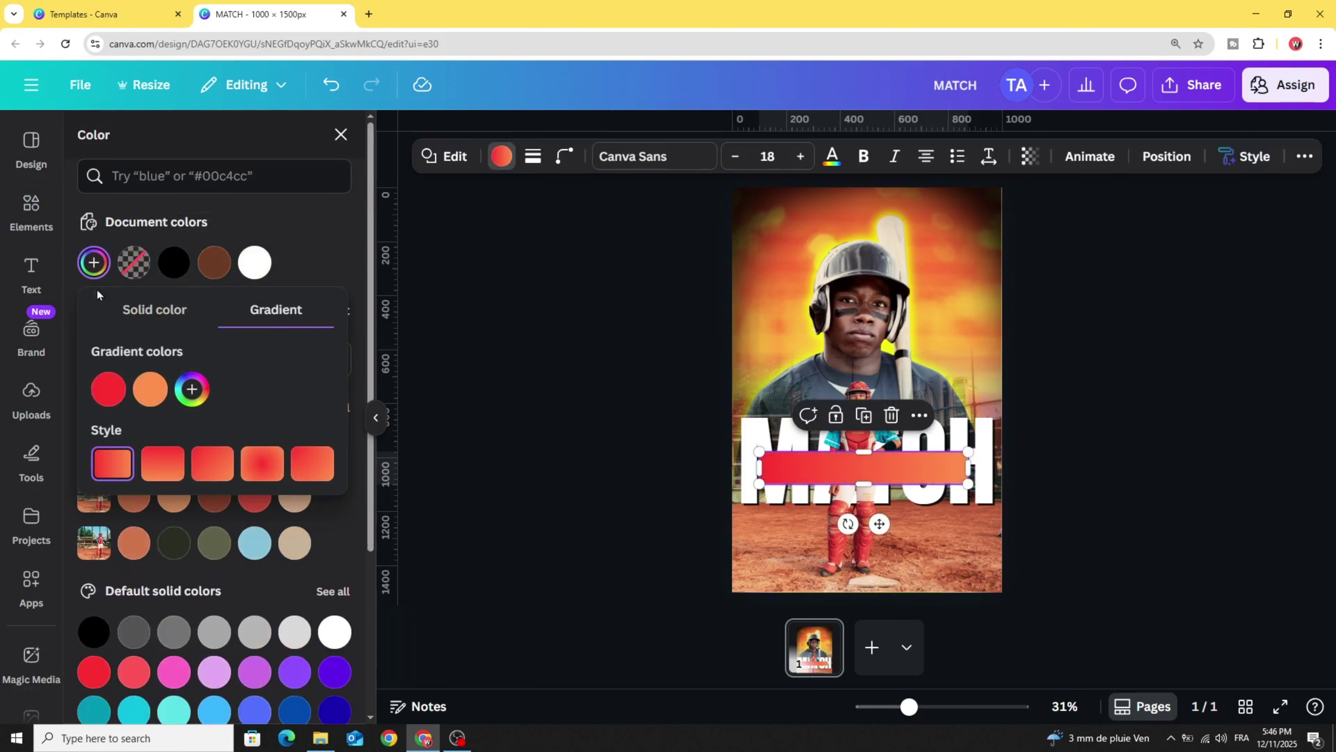
pyautogui.click(149, 392)
pyautogui.click(184, 549)
pyautogui.moveTo(346, 459); pyautogui.dragTo(392, 429)
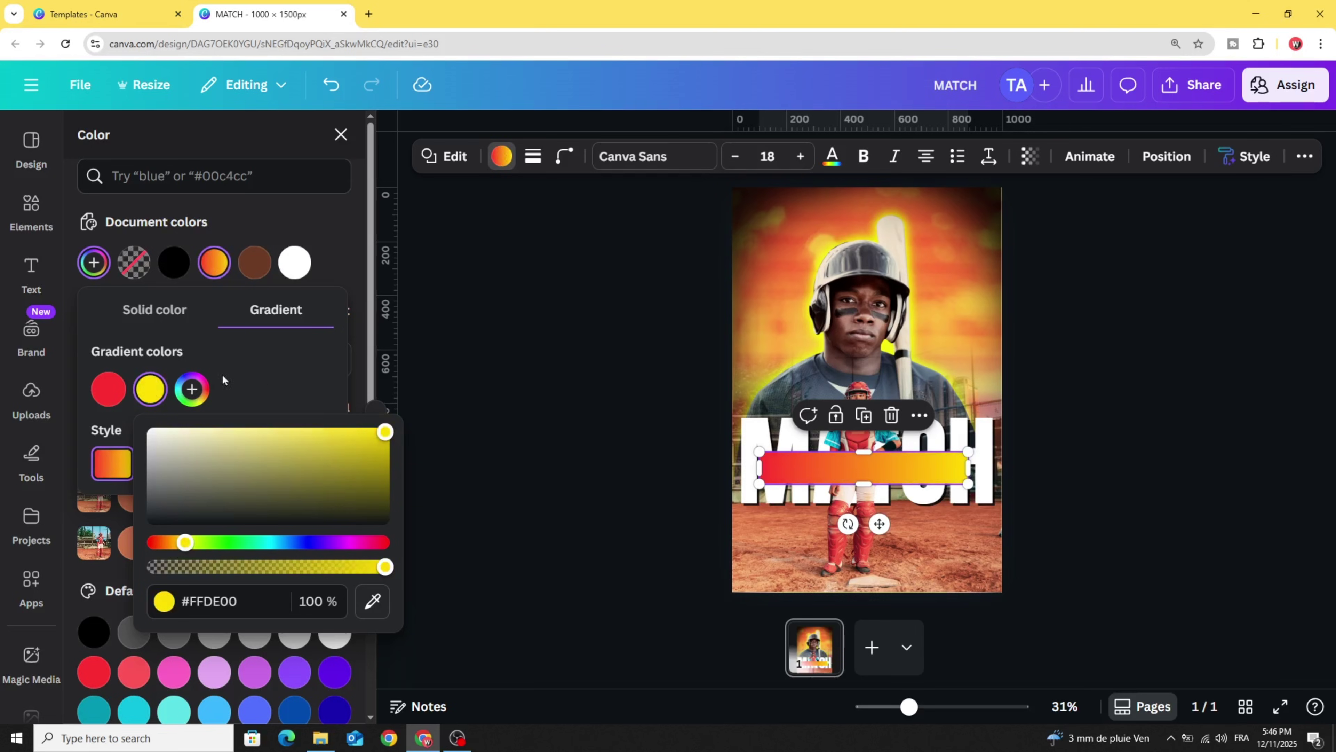
pyautogui.click(175, 366)
pyautogui.click(262, 466)
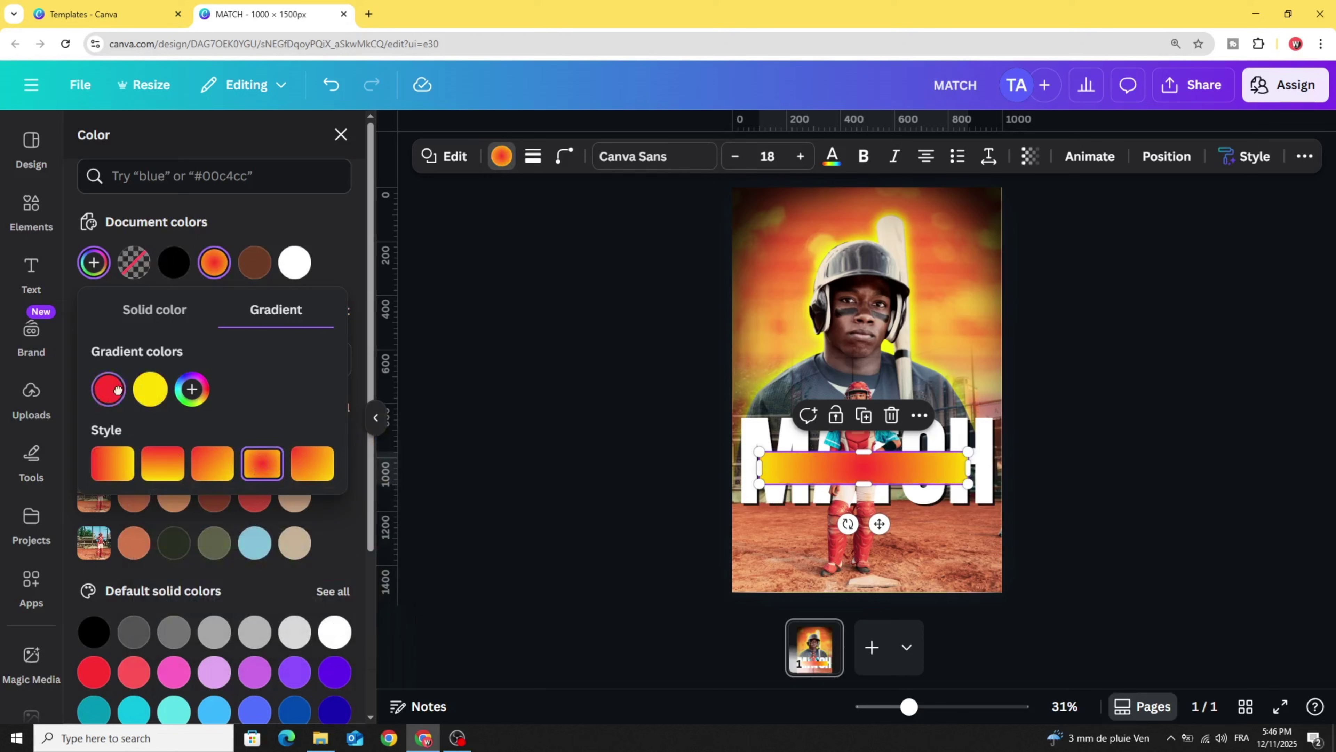
pyautogui.moveTo(117, 390); pyautogui.dragTo(156, 393)
# Nudge the gradient bar slightly up and to the right.
pyautogui.click(640, 484)
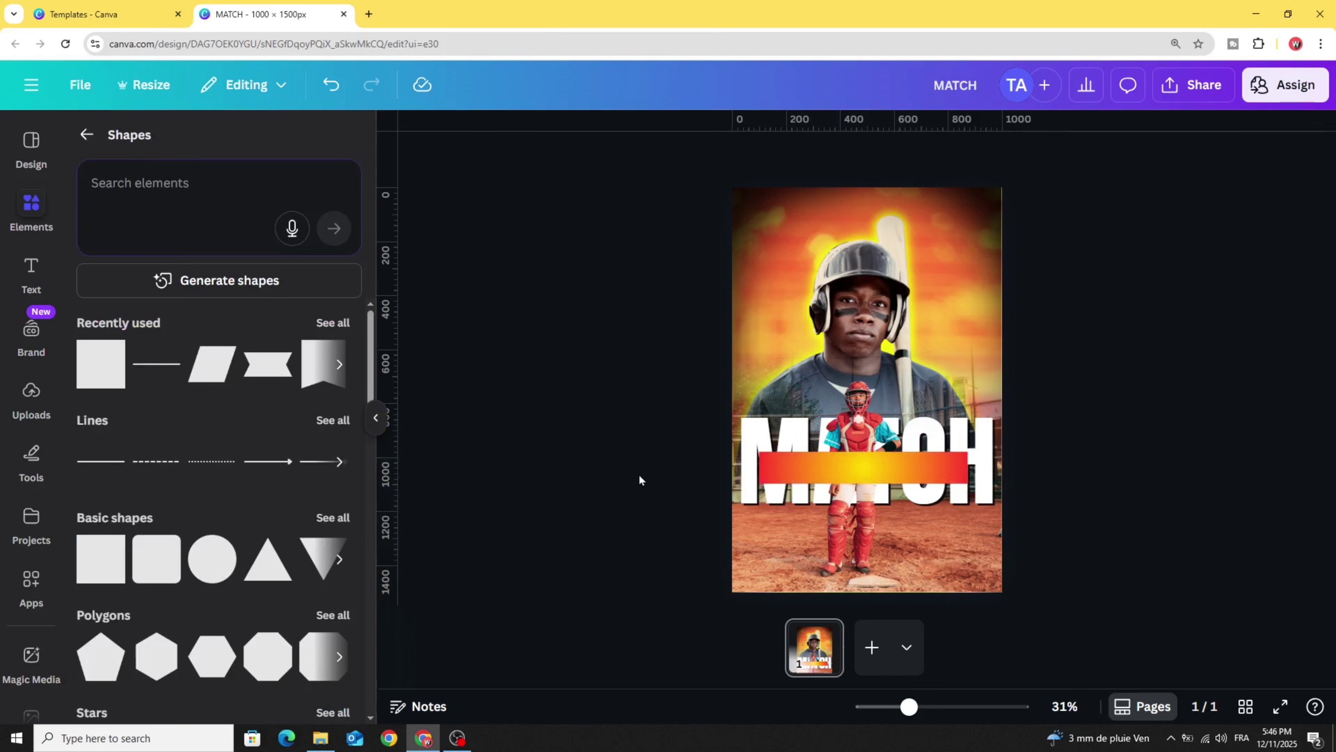
pyautogui.moveTo(810, 471); pyautogui.dragTo(815, 455)
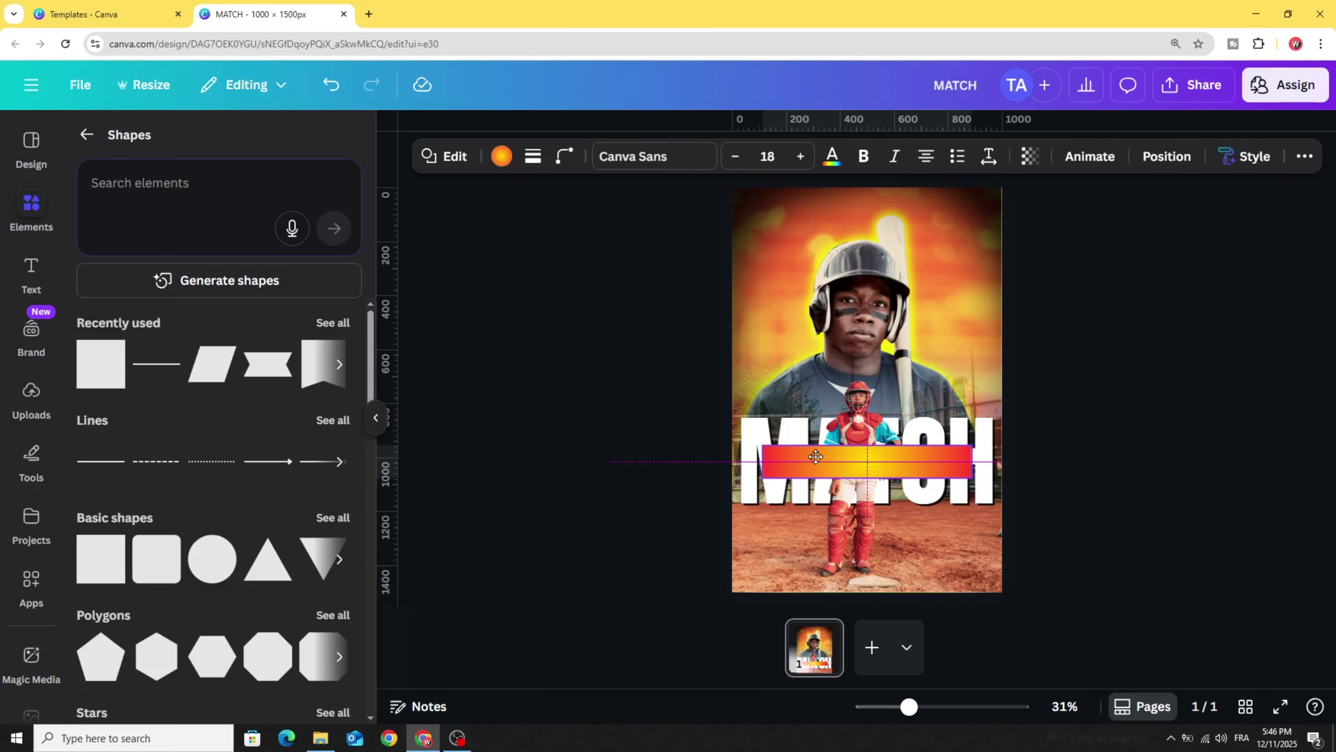
pyautogui.click(577, 492)
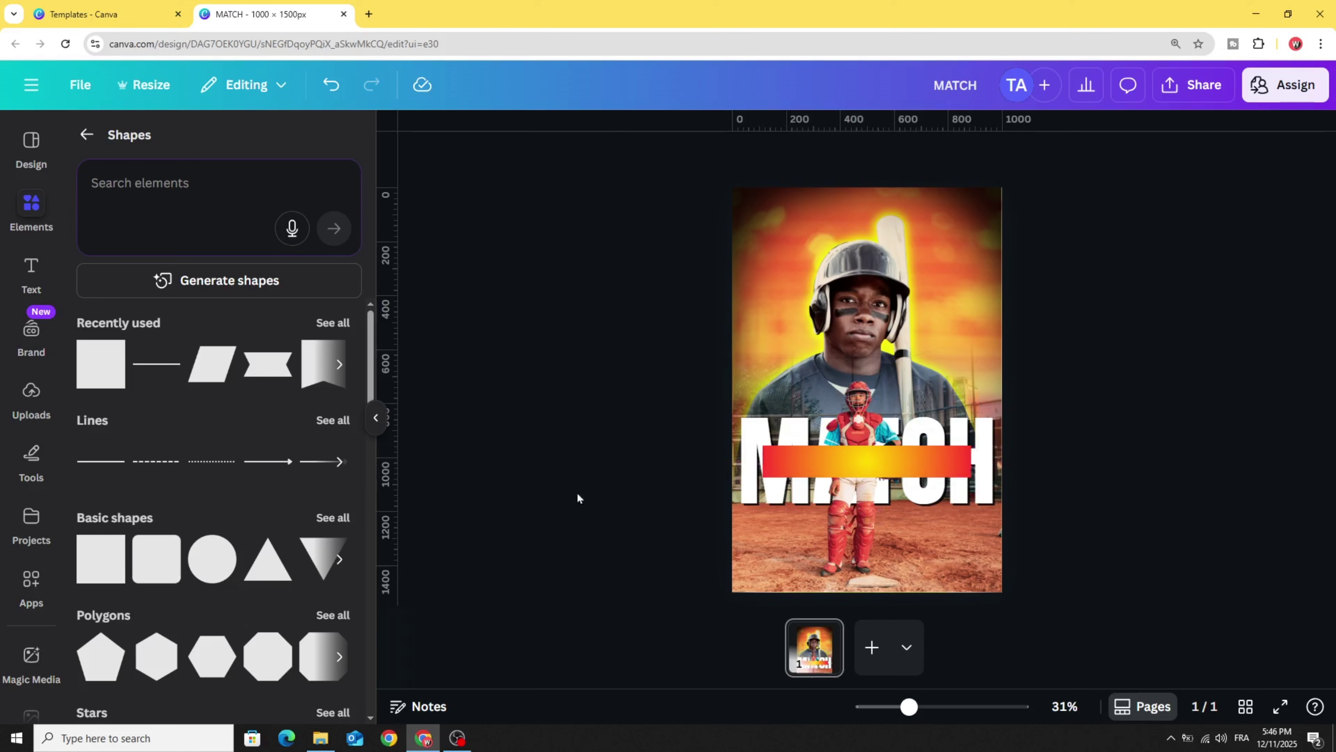
# Send the gradient bar backward so it sits behind the catcher.
pyautogui.click(819, 455)
pyautogui.rightClick(819, 456)
pyautogui.moveTo(884, 442)
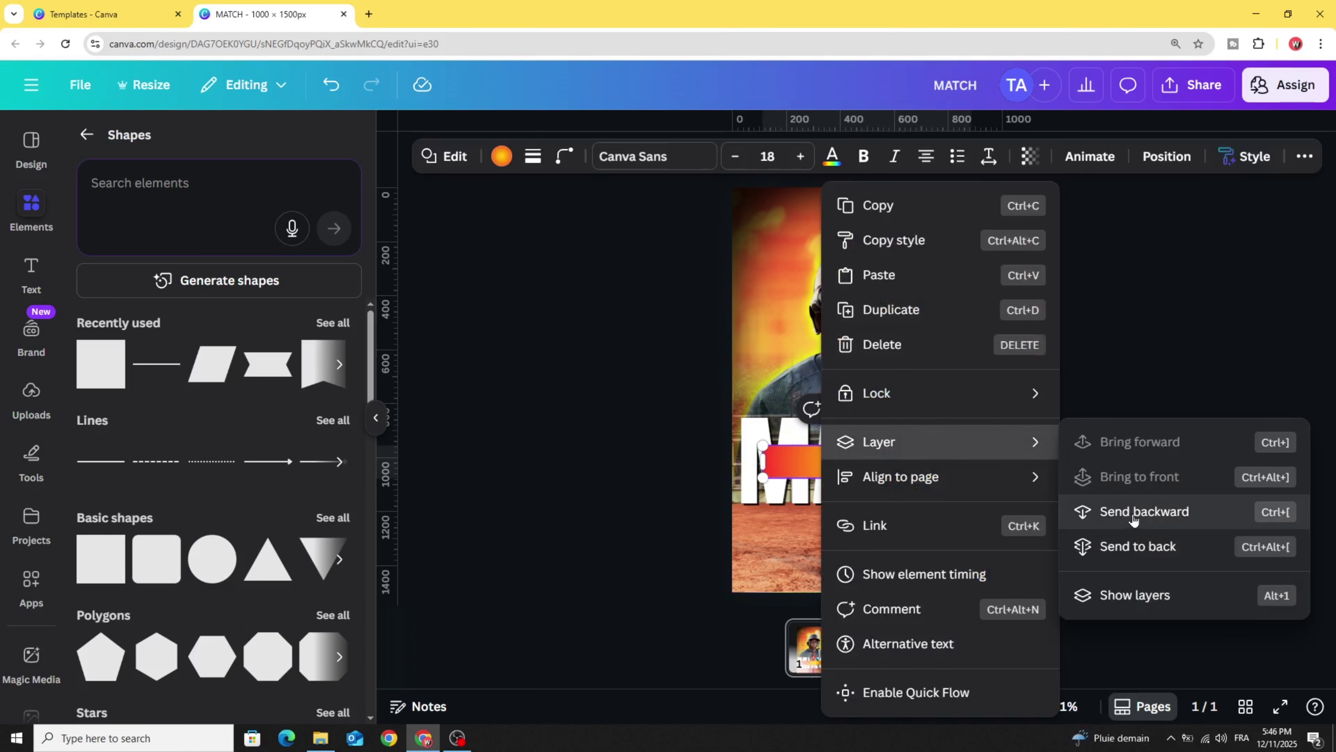
pyautogui.click(1162, 513)
pyautogui.click(649, 497)
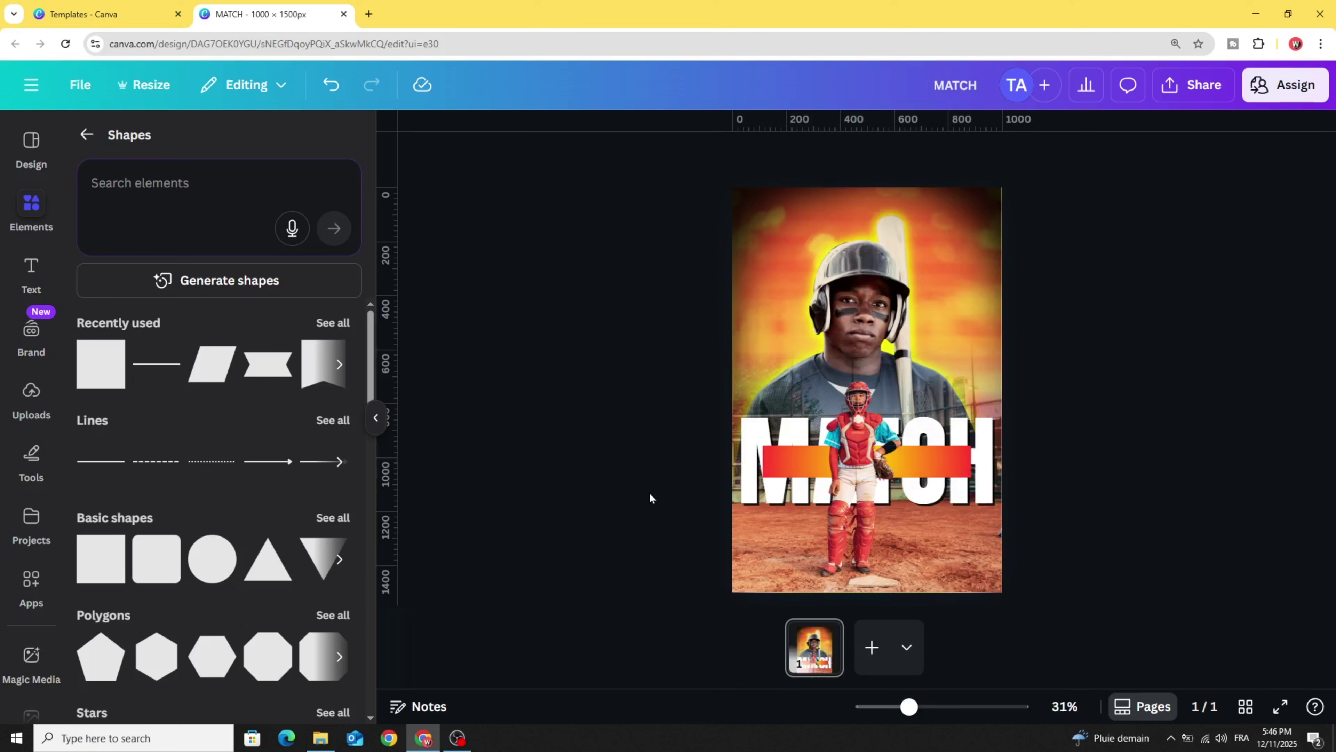
# Add a heading onto the gradient bar reading BASEBALL.
pyautogui.click(31, 271)
pyautogui.click(174, 419)
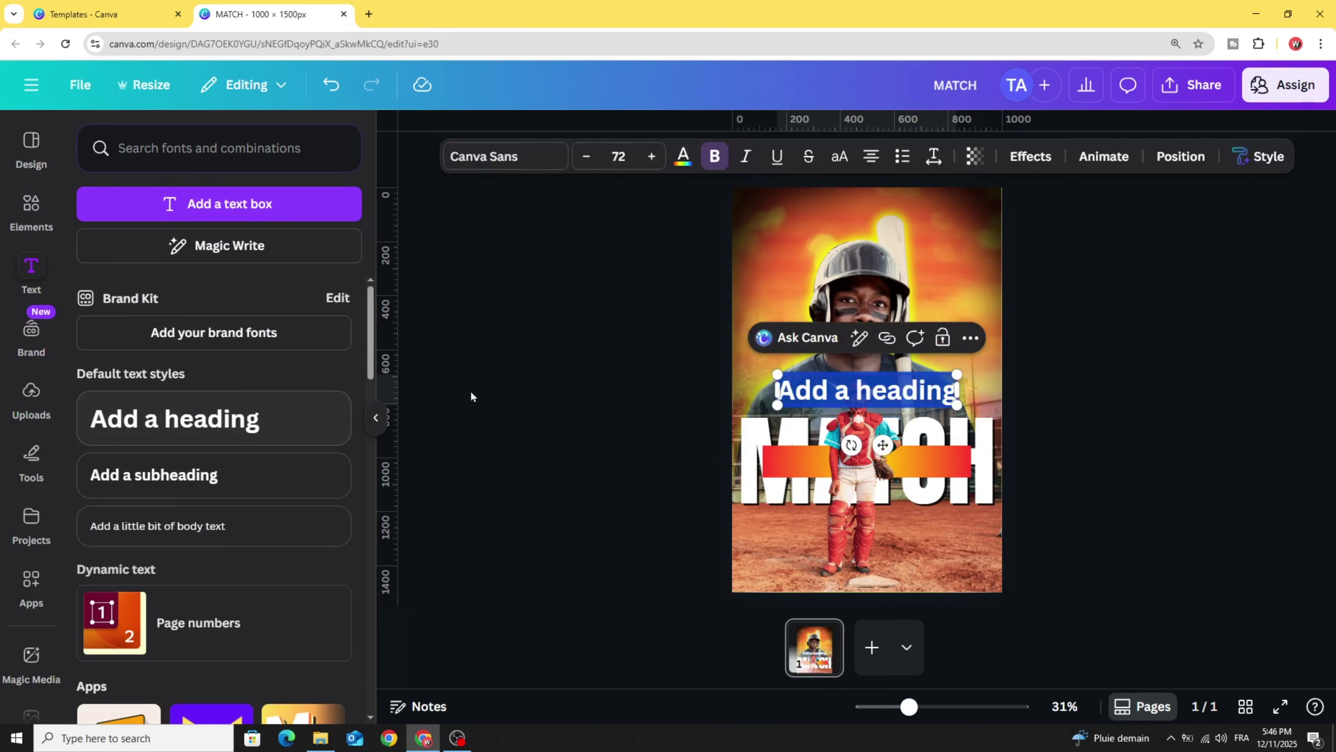
pyautogui.moveTo(835, 392); pyautogui.dragTo(835, 466)
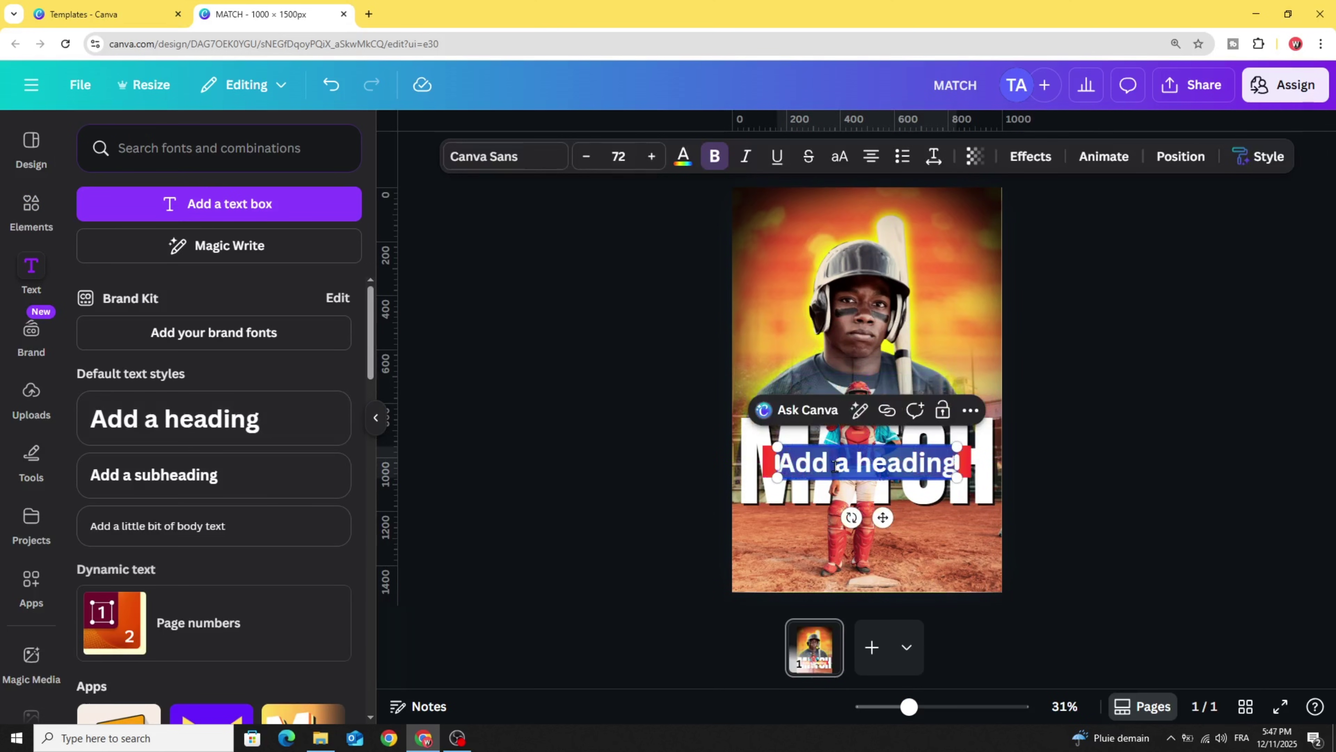
pyautogui.write('BA')
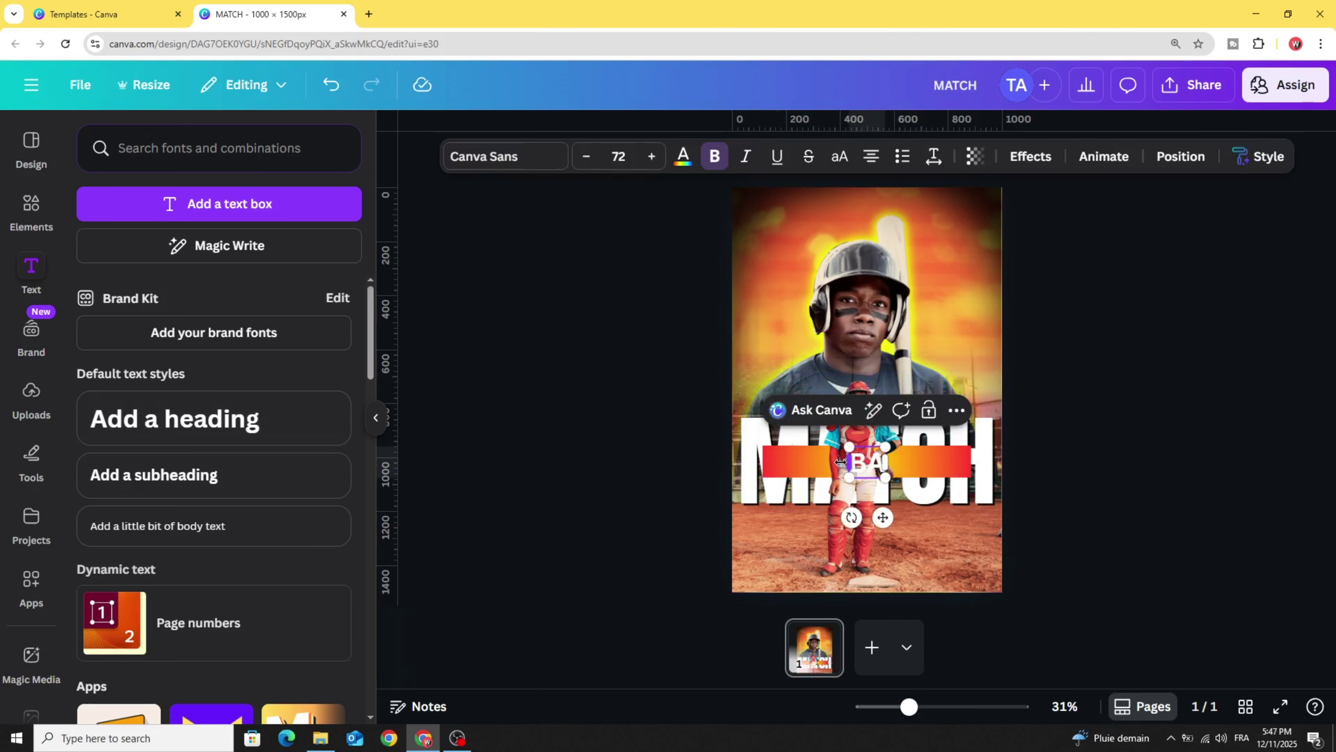
pyautogui.write('SEBALL')
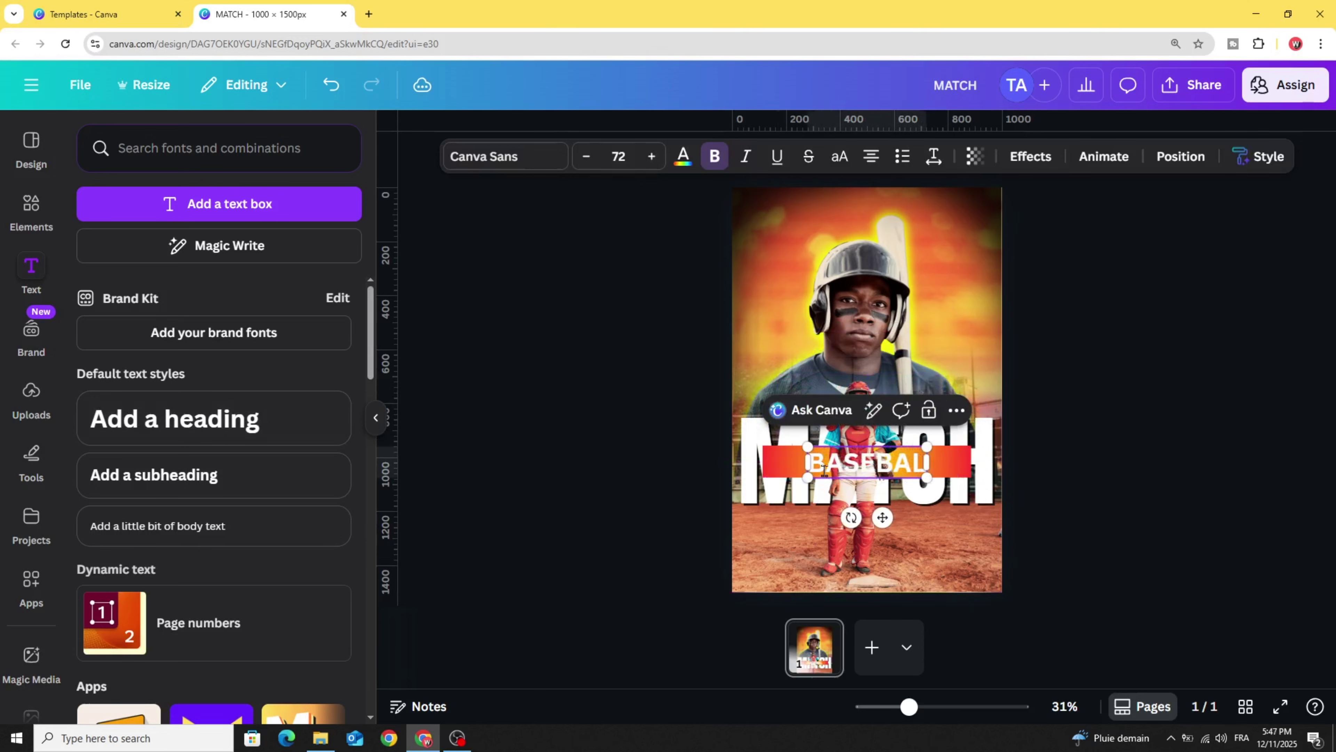
# Set the BASEBALL text to Glacial Indifference and remove bold.
pyautogui.click(502, 158)
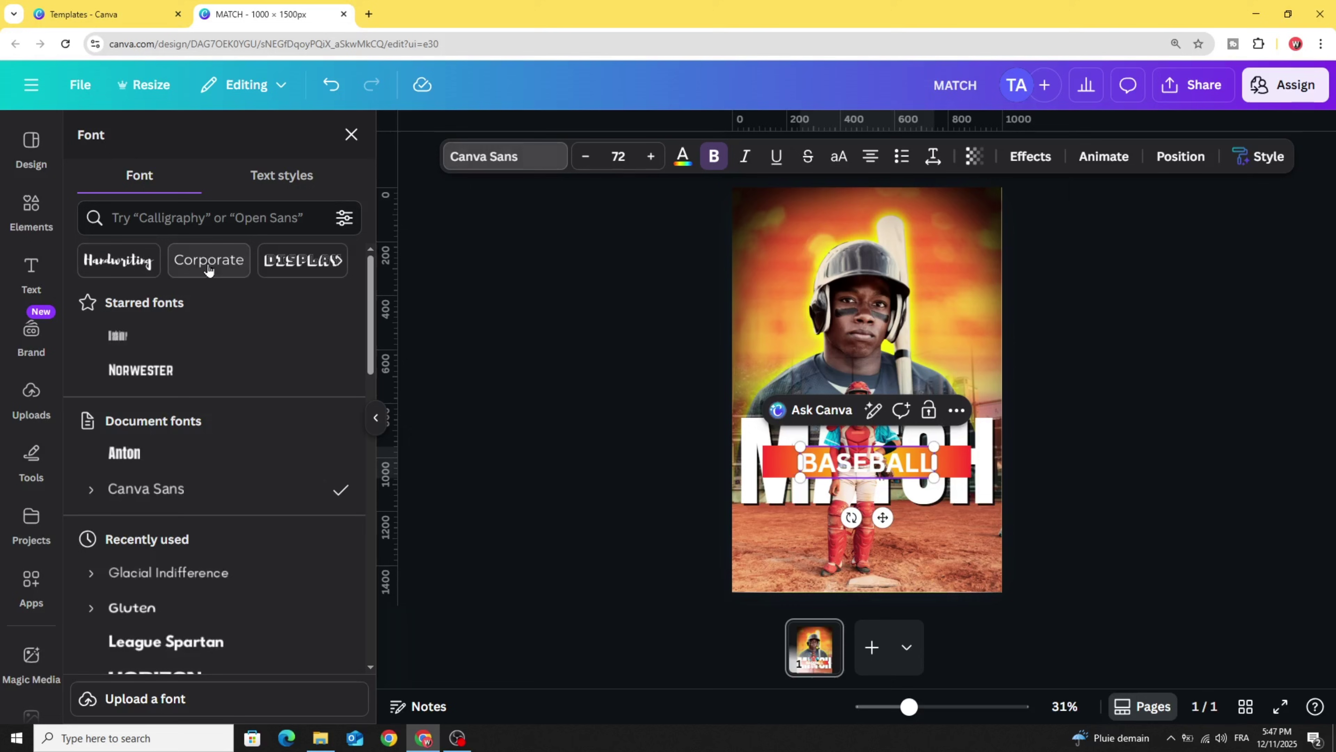
pyautogui.click(239, 575)
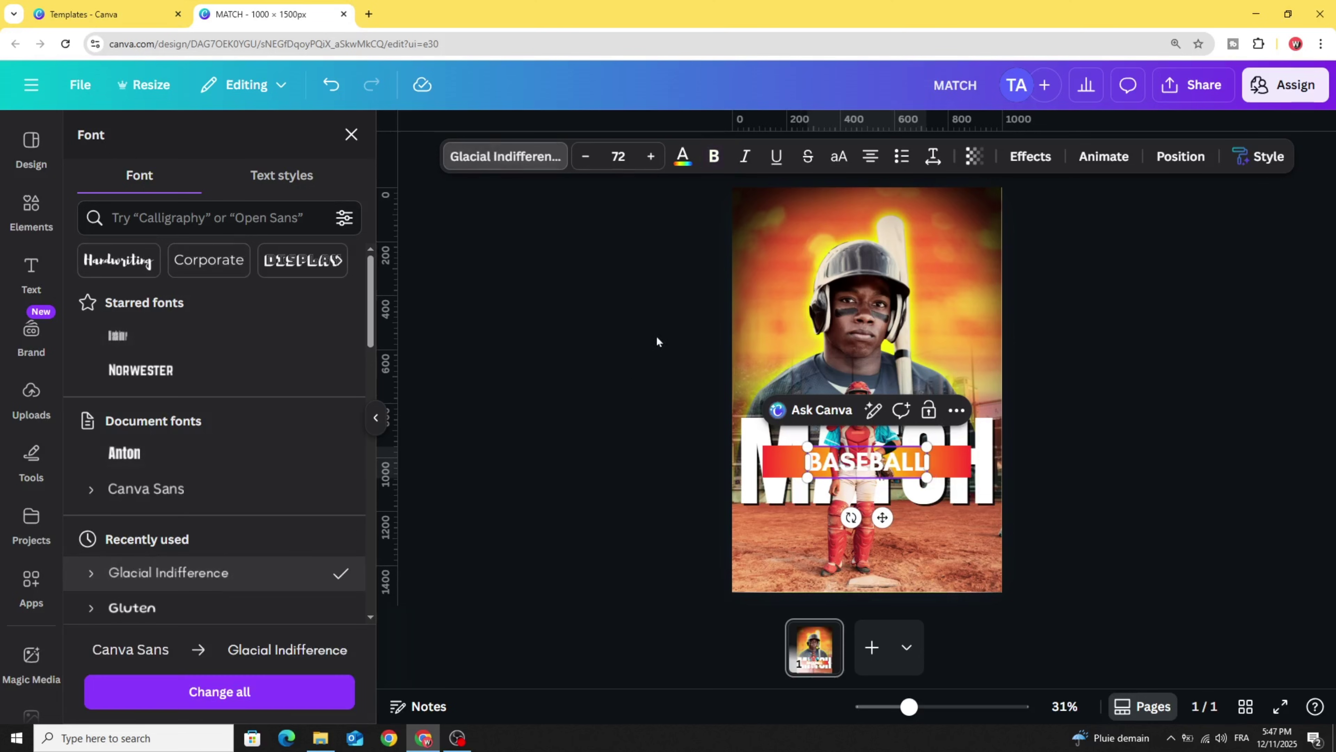
pyautogui.click(820, 429)
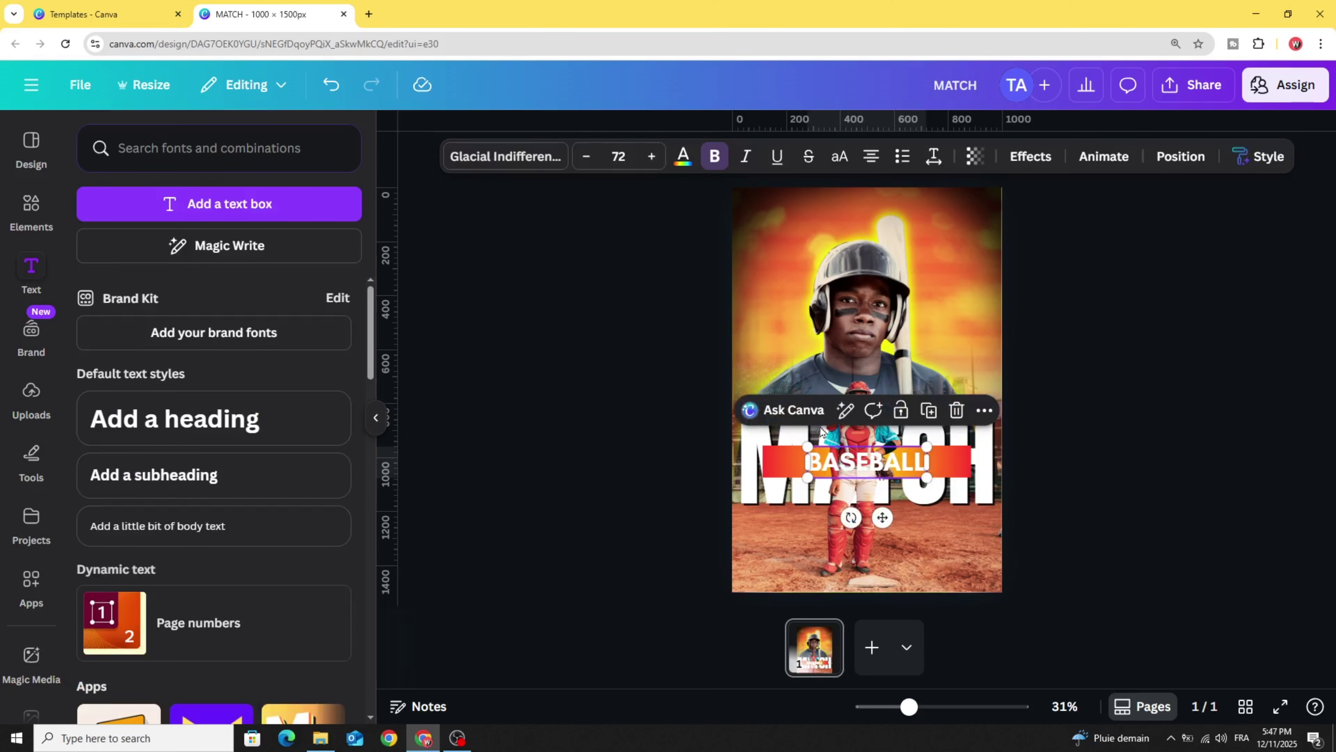
pyautogui.click(714, 157)
pyautogui.click(612, 397)
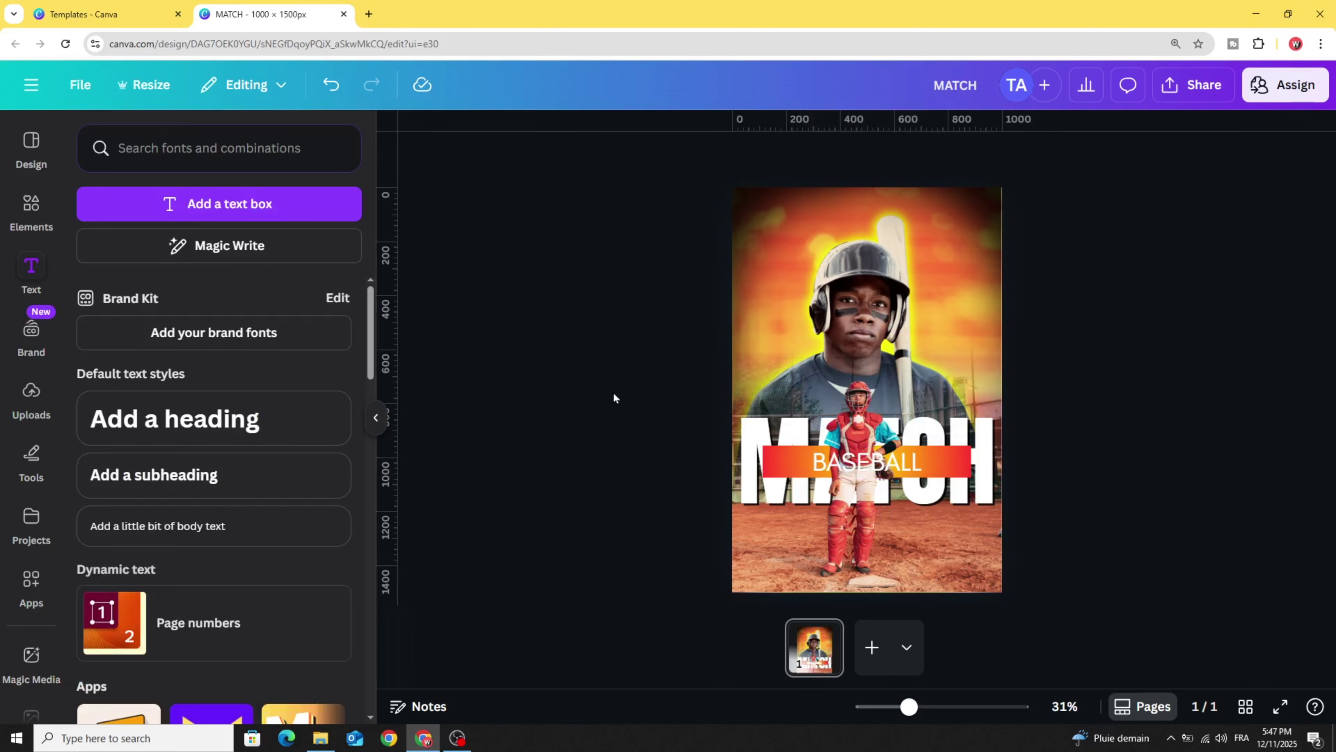
# Set the BASEBALL letter spacing to 468.
pyautogui.click(851, 470)
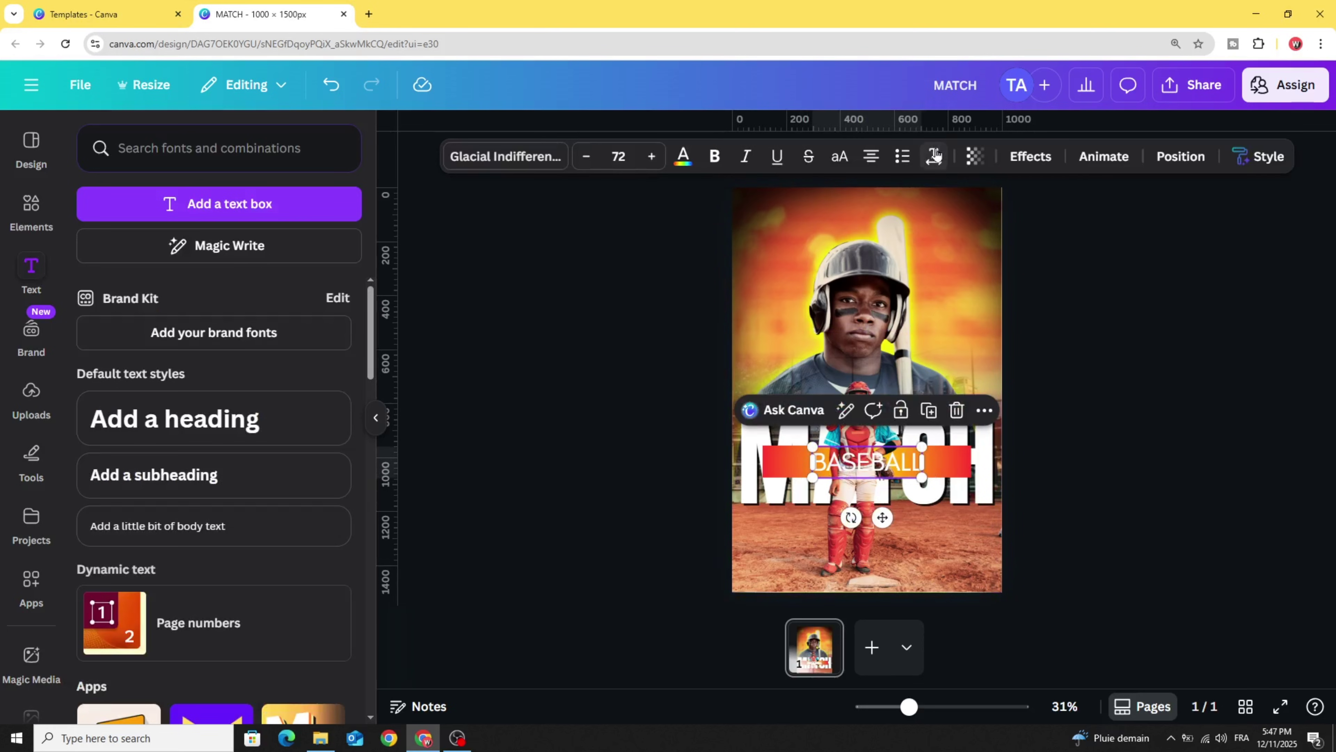
pyautogui.click(935, 154)
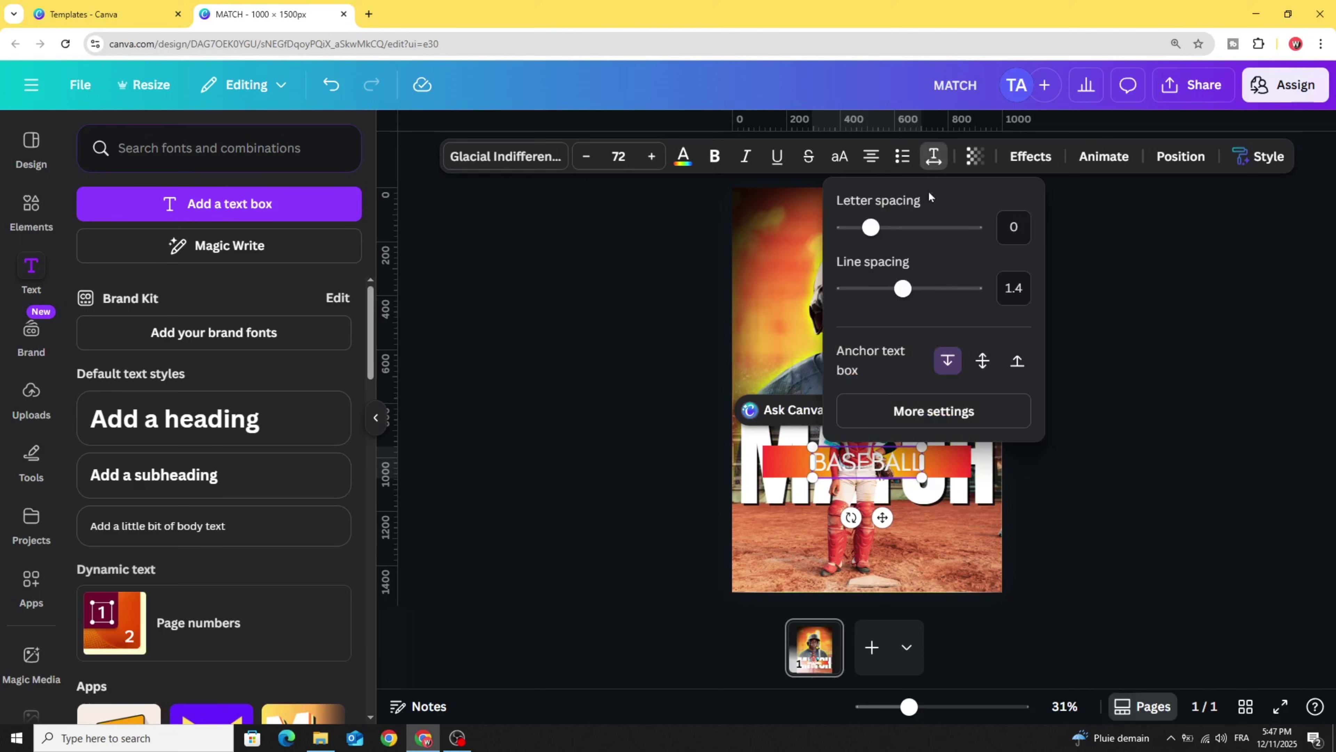
pyautogui.moveTo(875, 231); pyautogui.dragTo(932, 232)
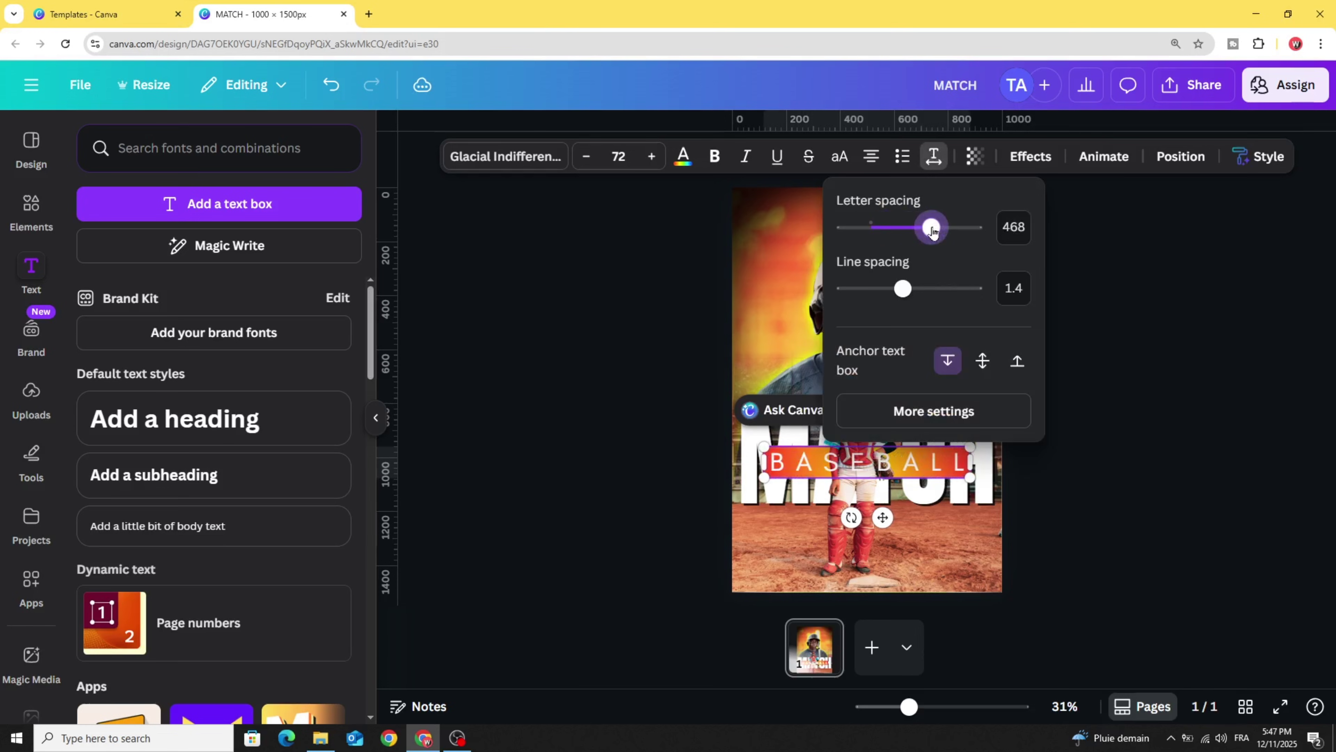
pyautogui.press('Escape')
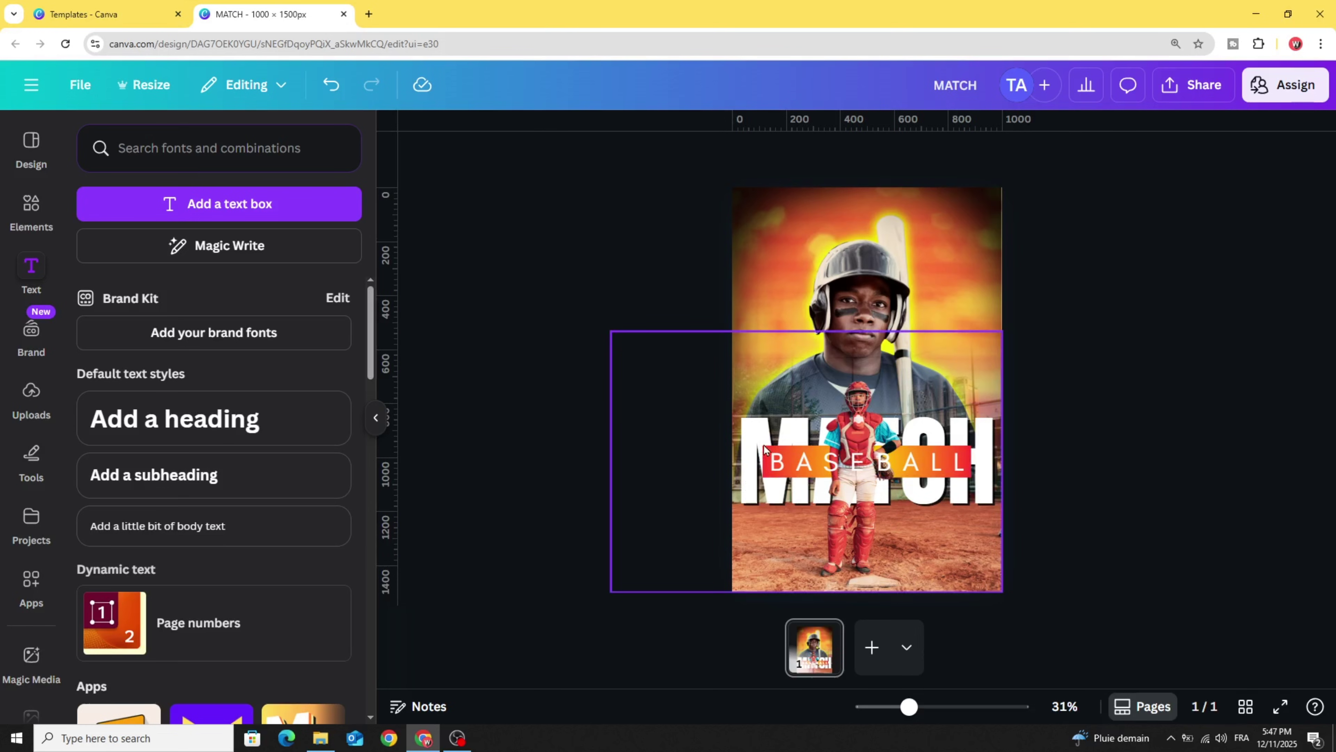
# Show the layers list and move the MATCH title slightly lower.
pyautogui.rightClick(764, 444)
pyautogui.moveTo(877, 377)
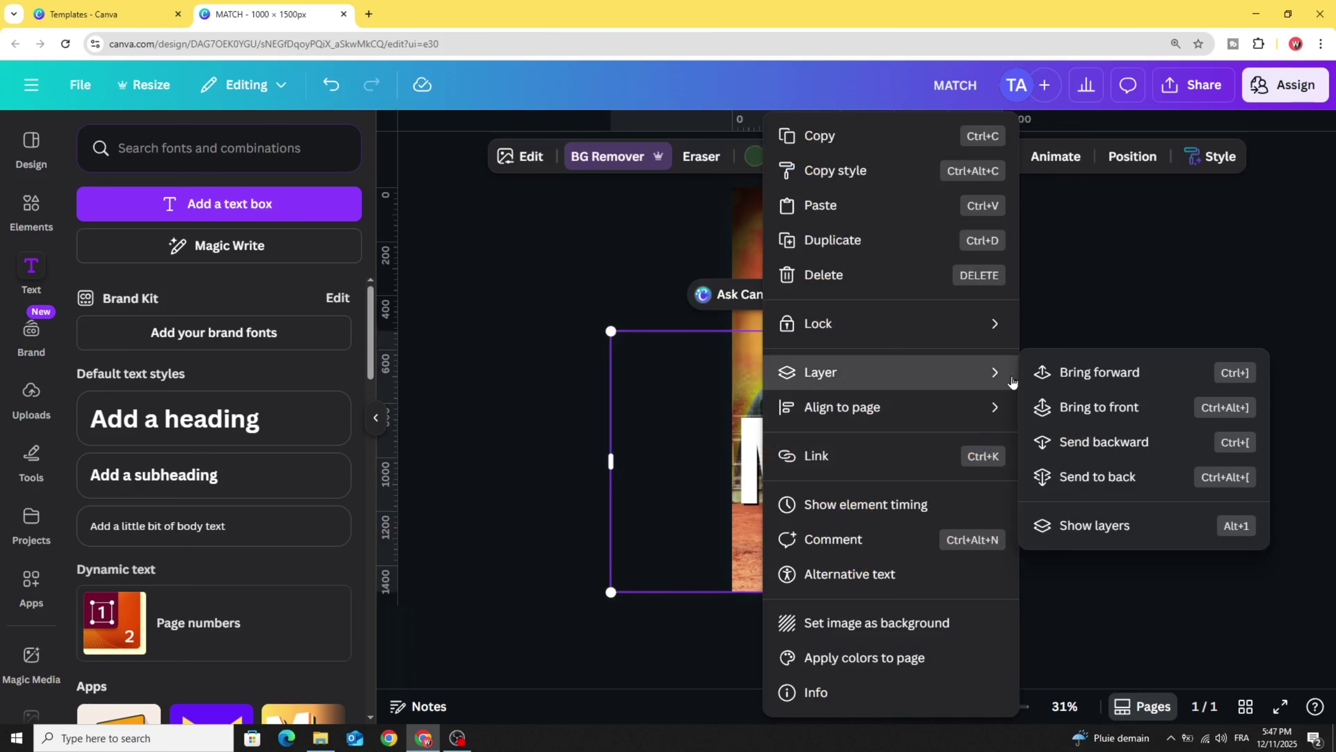
pyautogui.click(1083, 525)
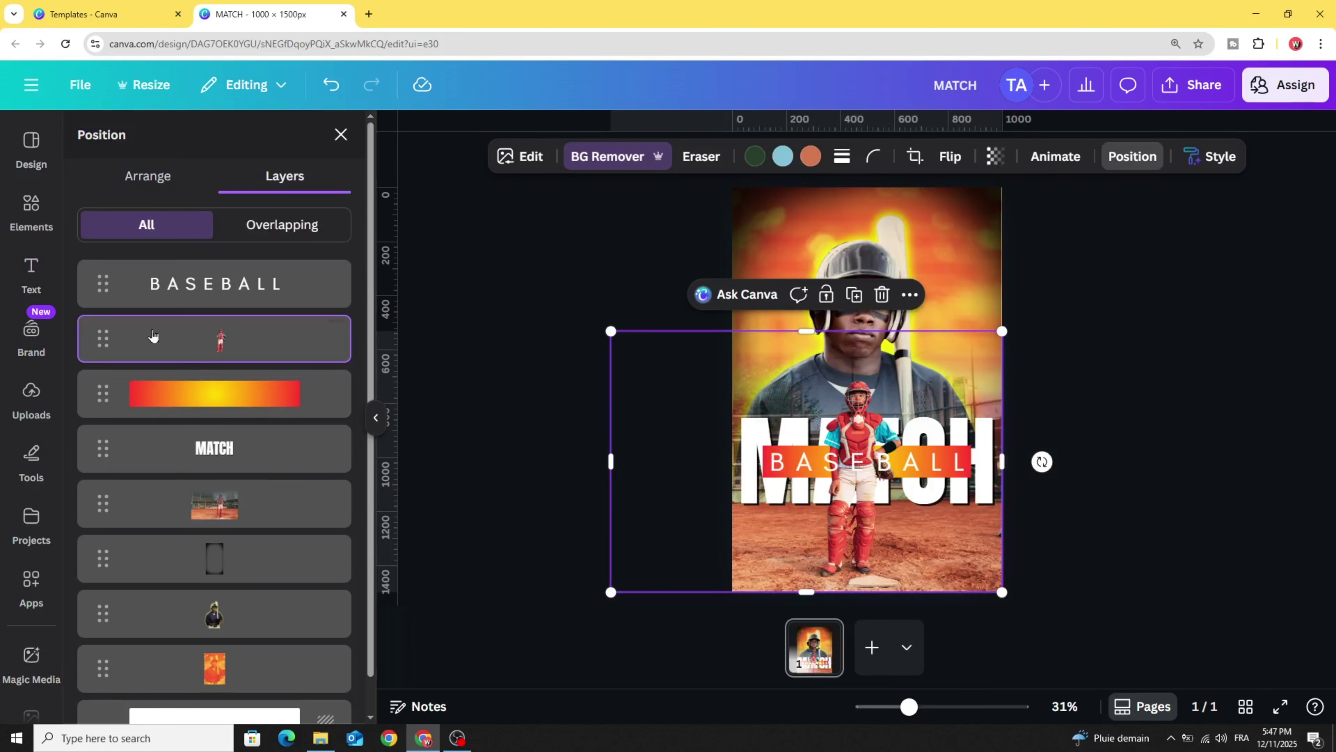
pyautogui.click(212, 449)
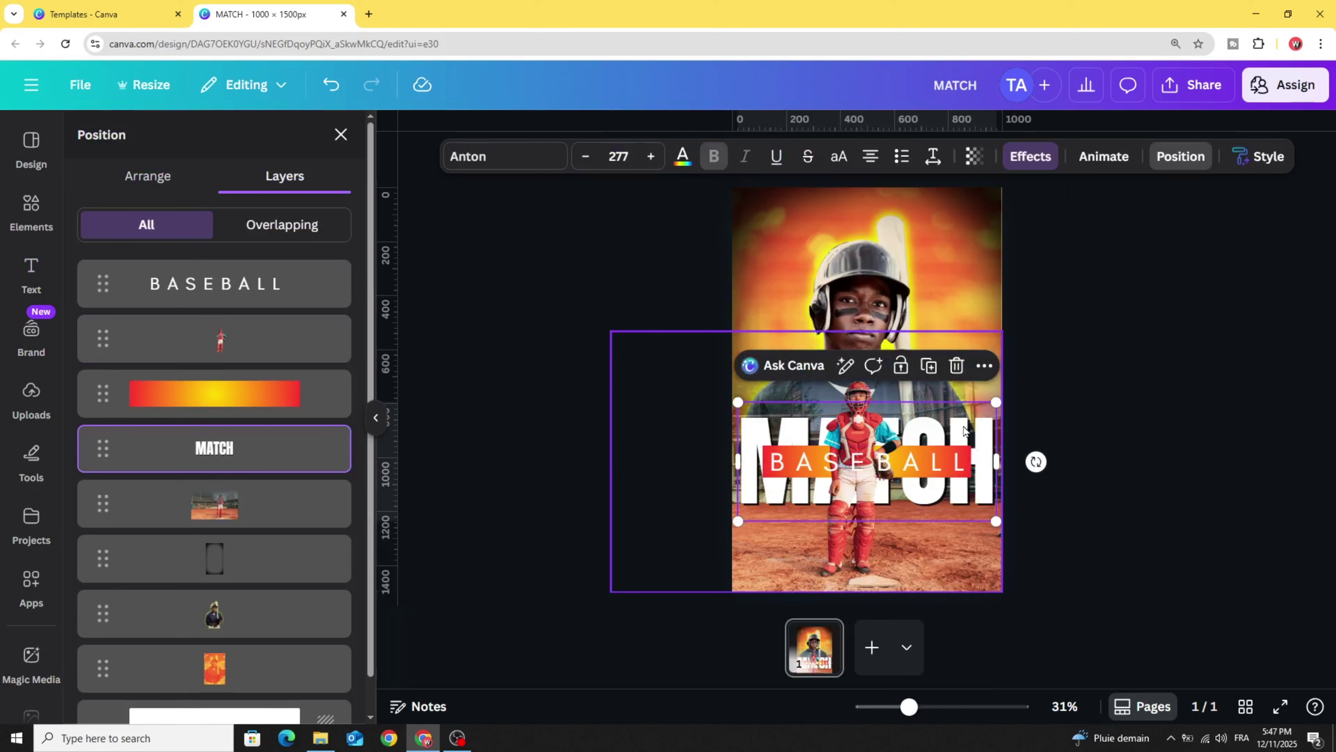
pyautogui.moveTo(958, 408); pyautogui.dragTo(963, 445)
# Move the gradient bar lower and set BASEBALL down onto it.
pyautogui.click(933, 448)
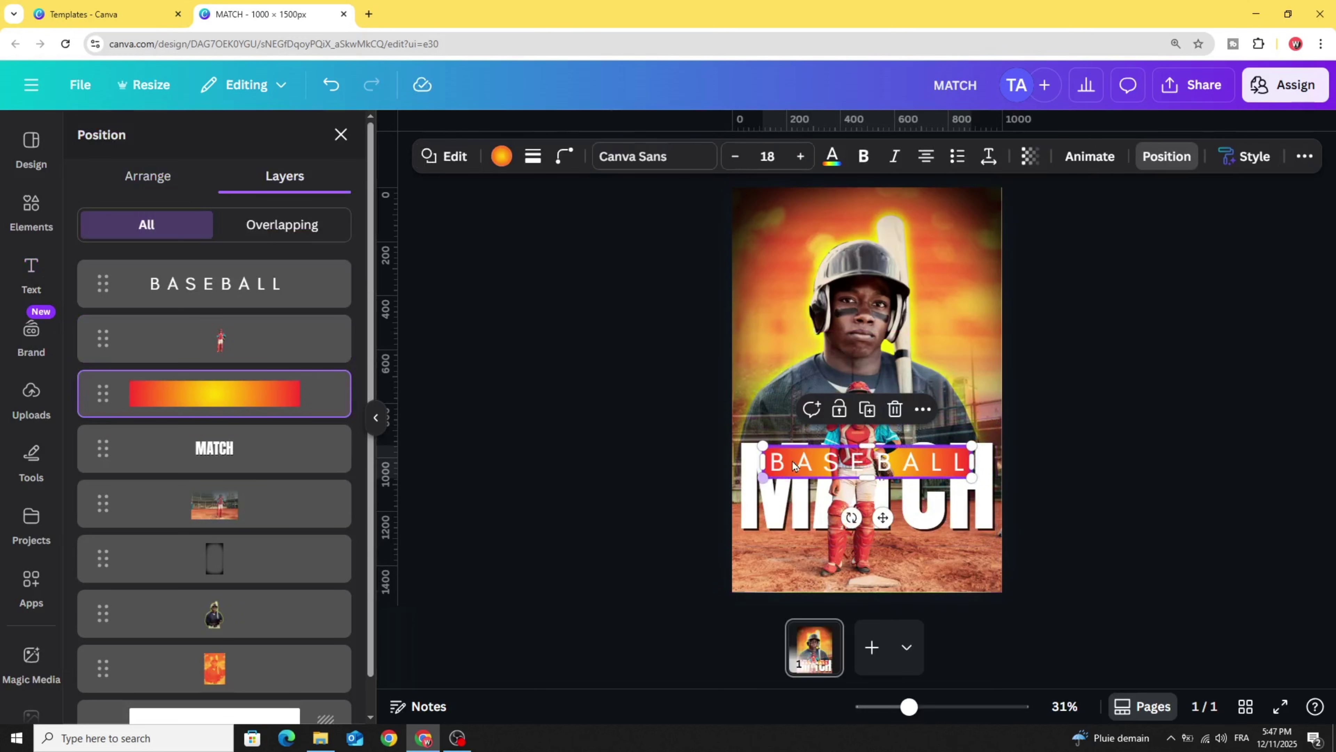
pyautogui.moveTo(883, 517); pyautogui.dragTo(883, 550)
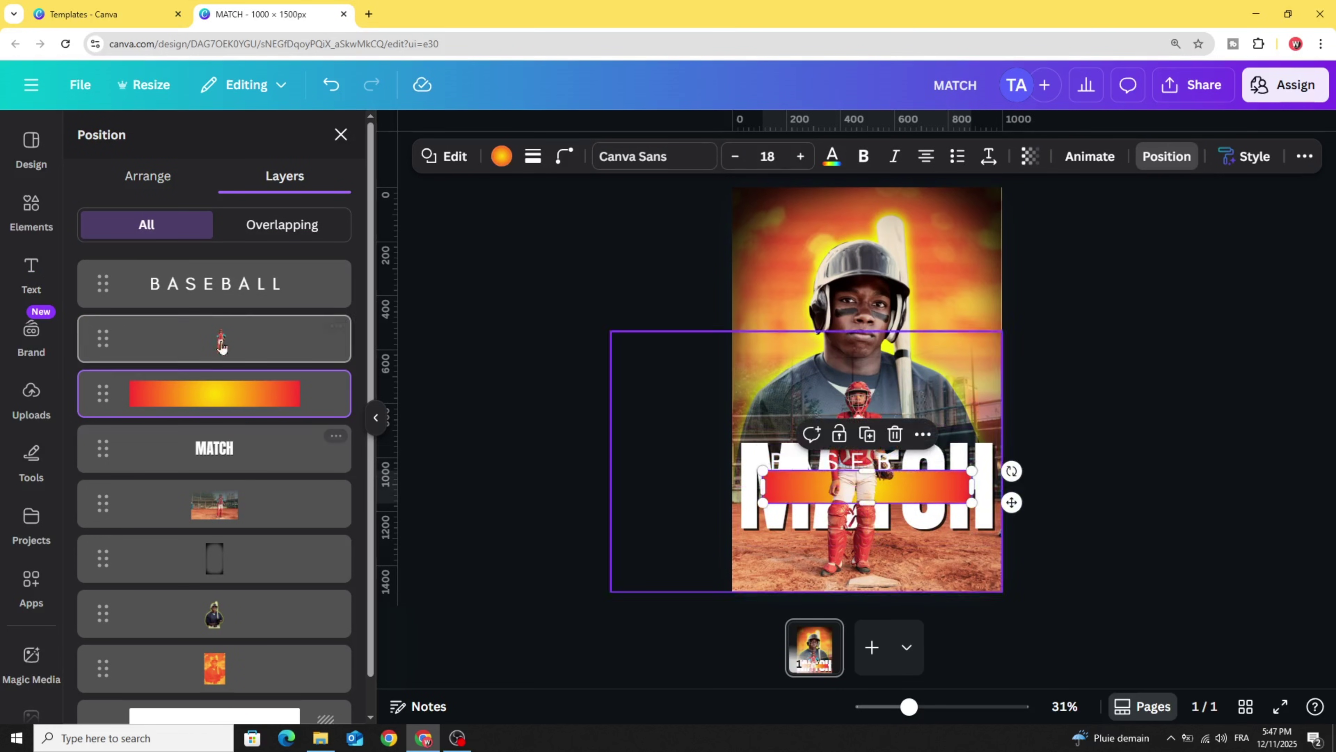
pyautogui.click(897, 477)
pyautogui.moveTo(897, 477); pyautogui.dragTo(897, 501)
pyautogui.click(592, 522)
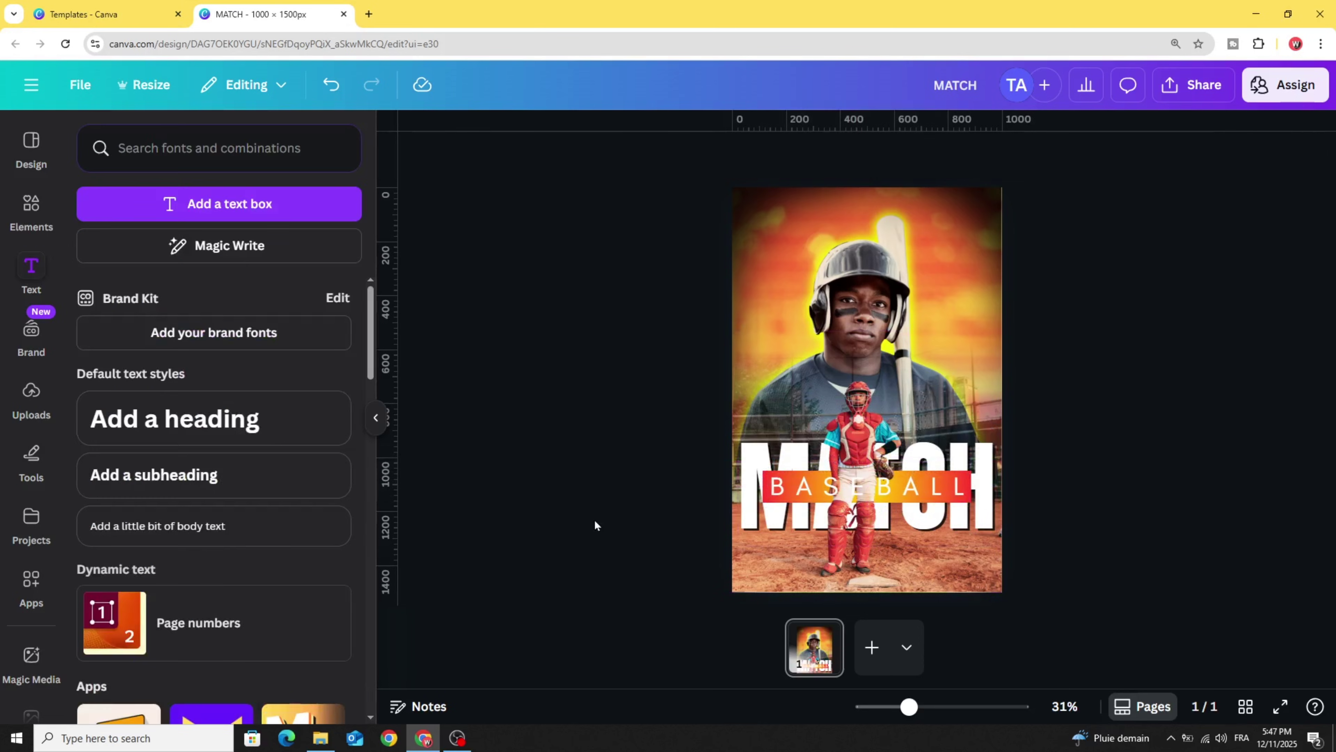
# Search Elements for LIGHT, filter to Graphics, and place the yellow glow graphic.
pyautogui.click(24, 208)
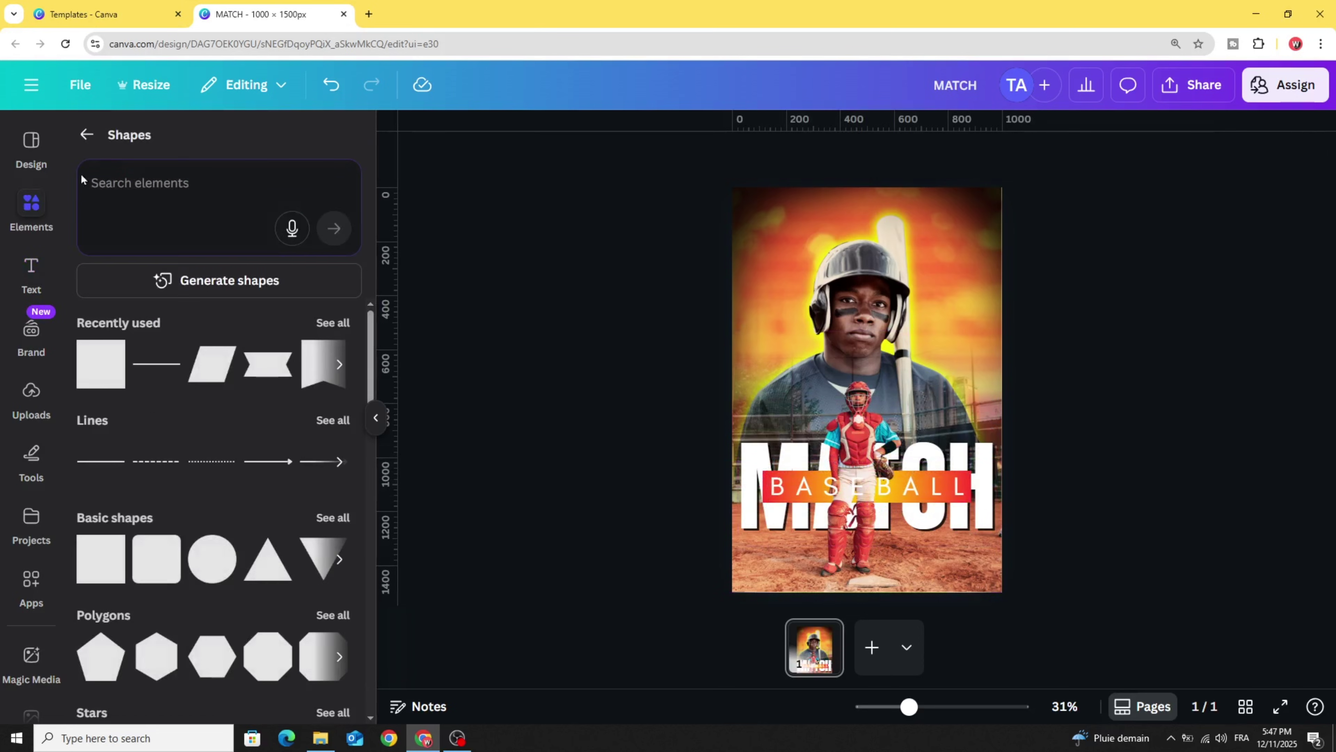
pyautogui.click(86, 135)
pyautogui.click(114, 145)
pyautogui.write('L')
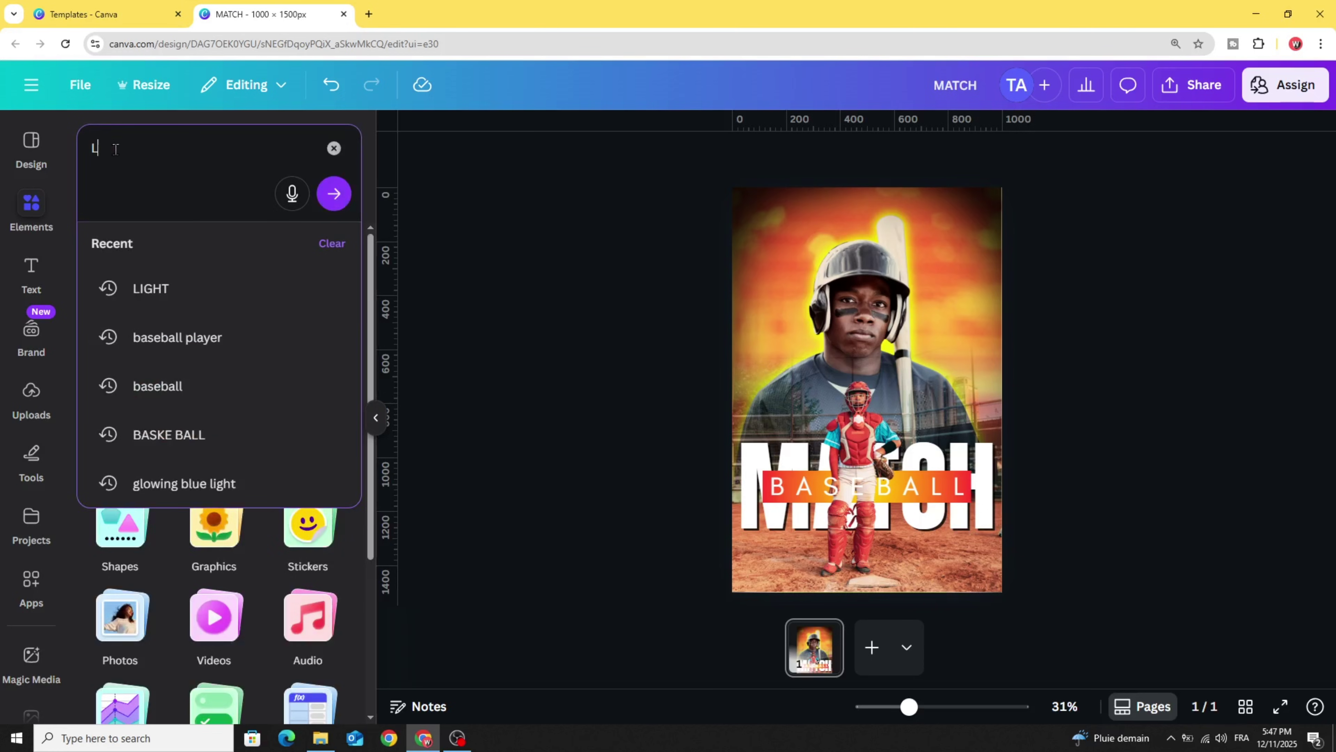
pyautogui.write('IGHT')
pyautogui.press('Return')
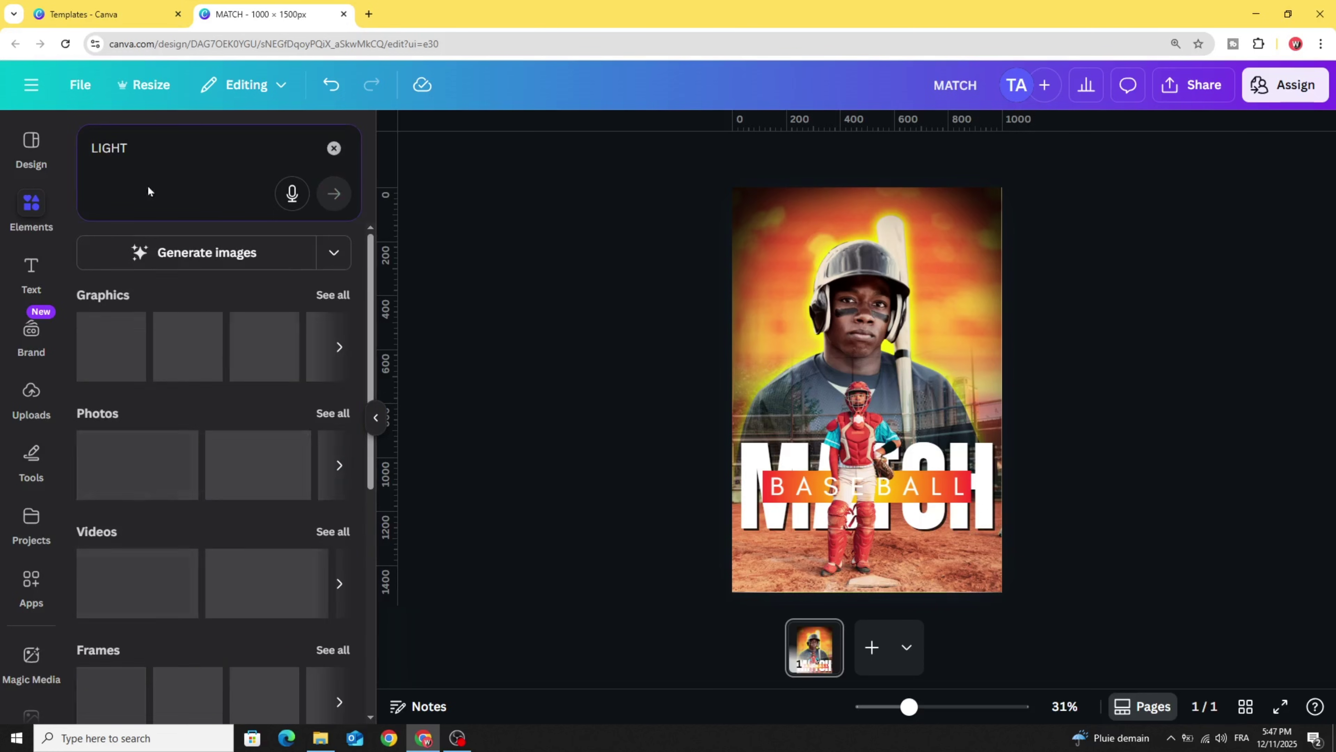
pyautogui.click(126, 249)
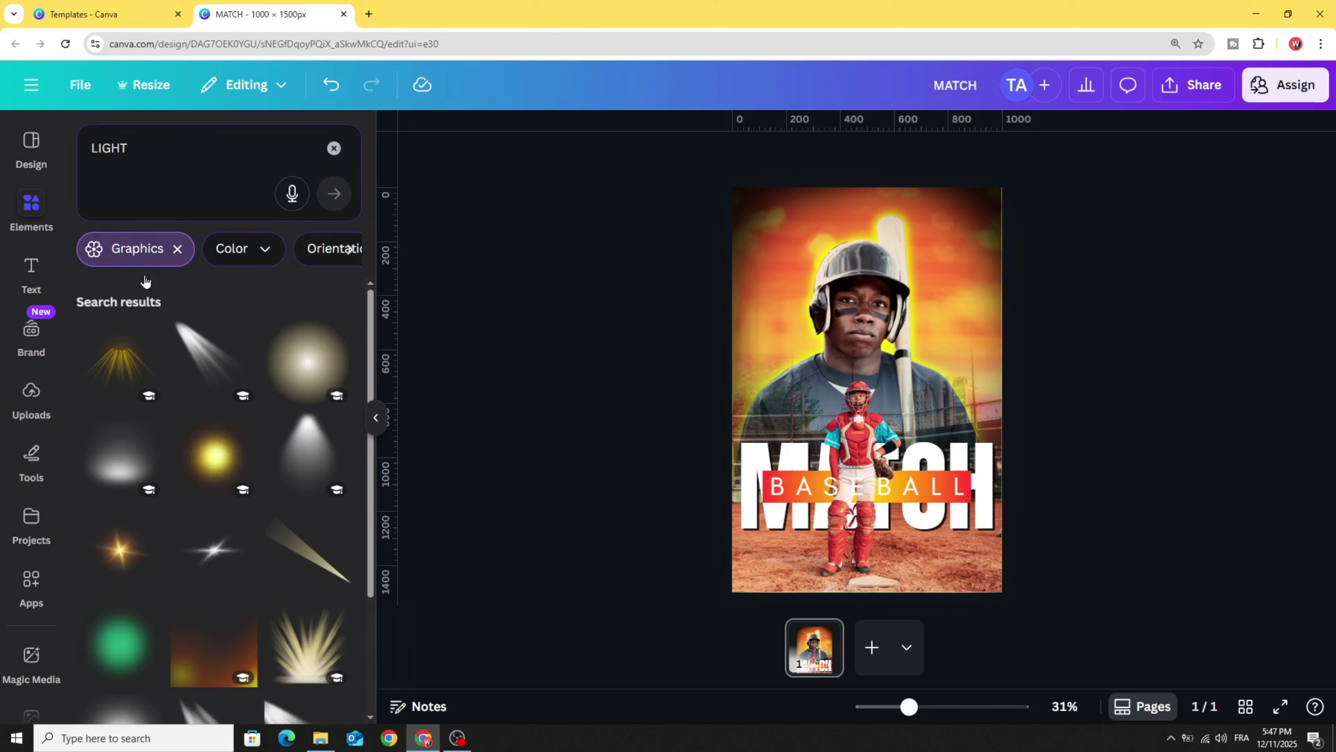
pyautogui.click(215, 458)
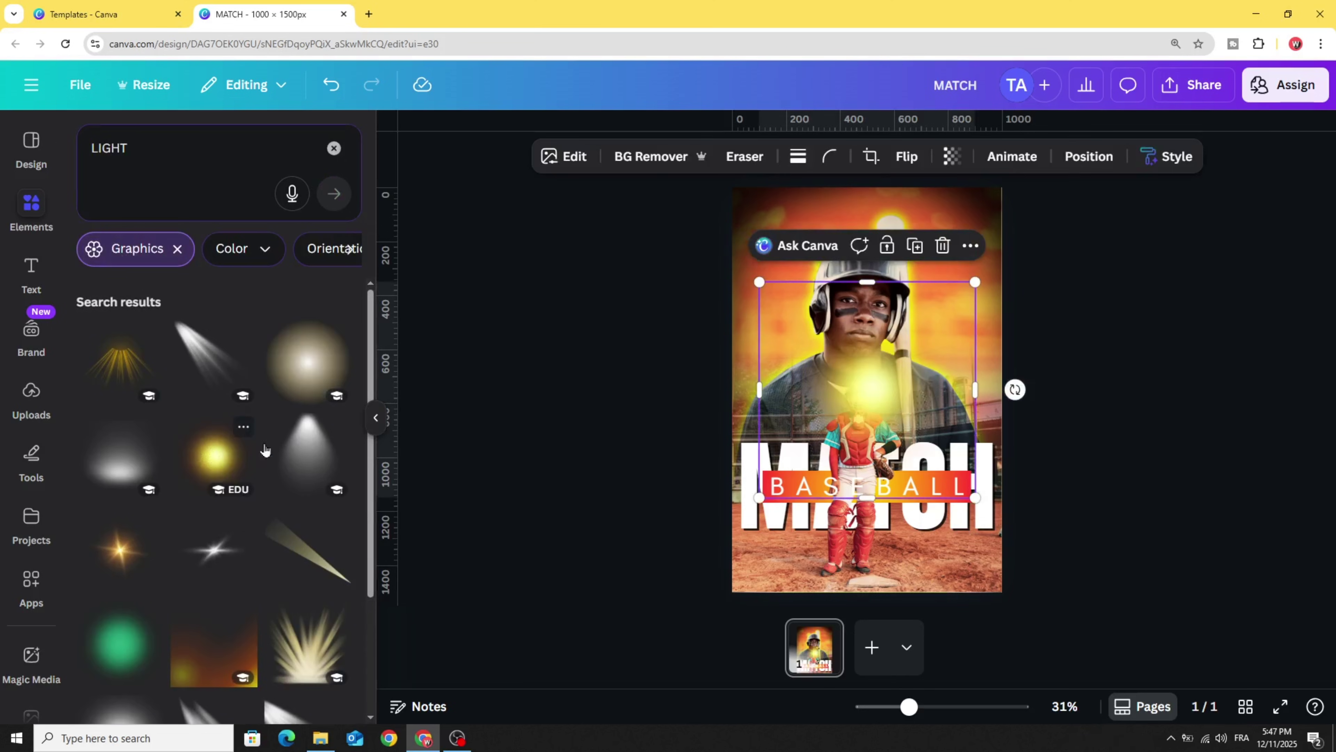
pyautogui.moveTo(860, 398); pyautogui.dragTo(857, 407)
# Send the yellow glow backward behind the catcher.
pyautogui.rightClick(858, 407)
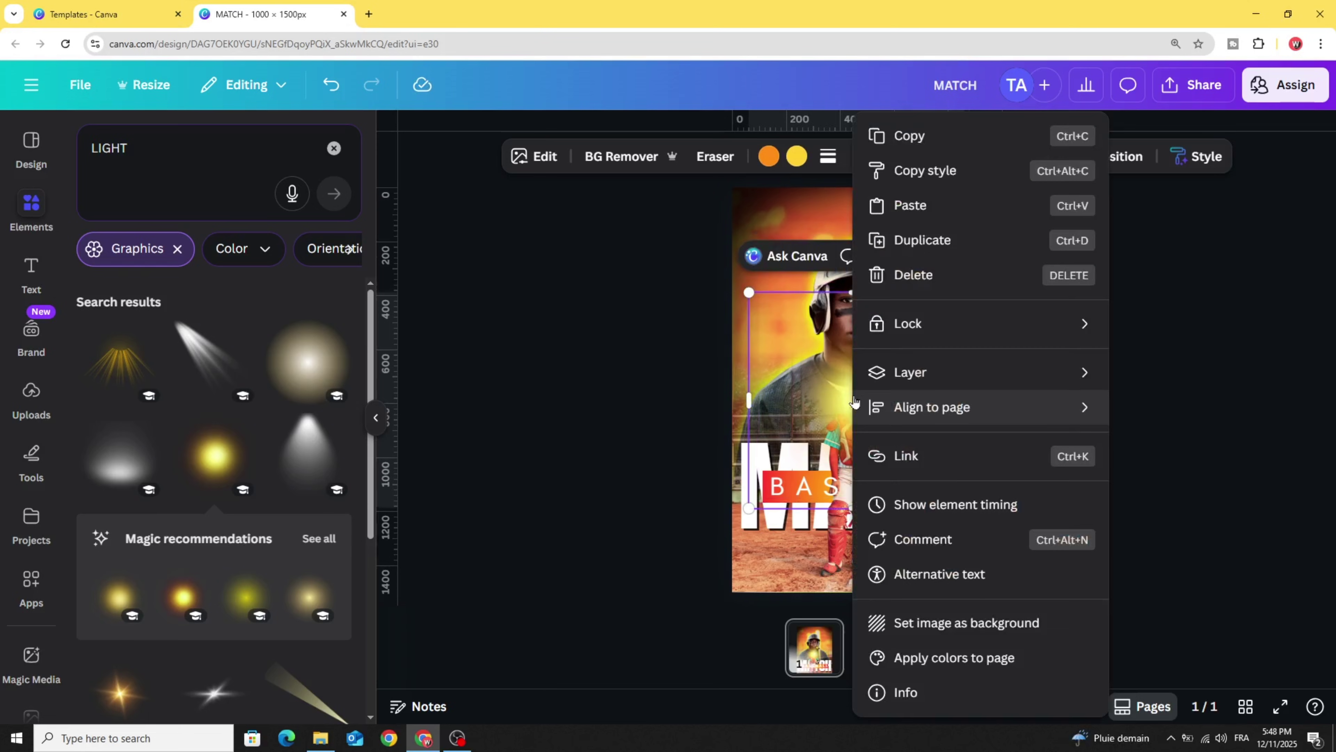
pyautogui.moveTo(1045, 367)
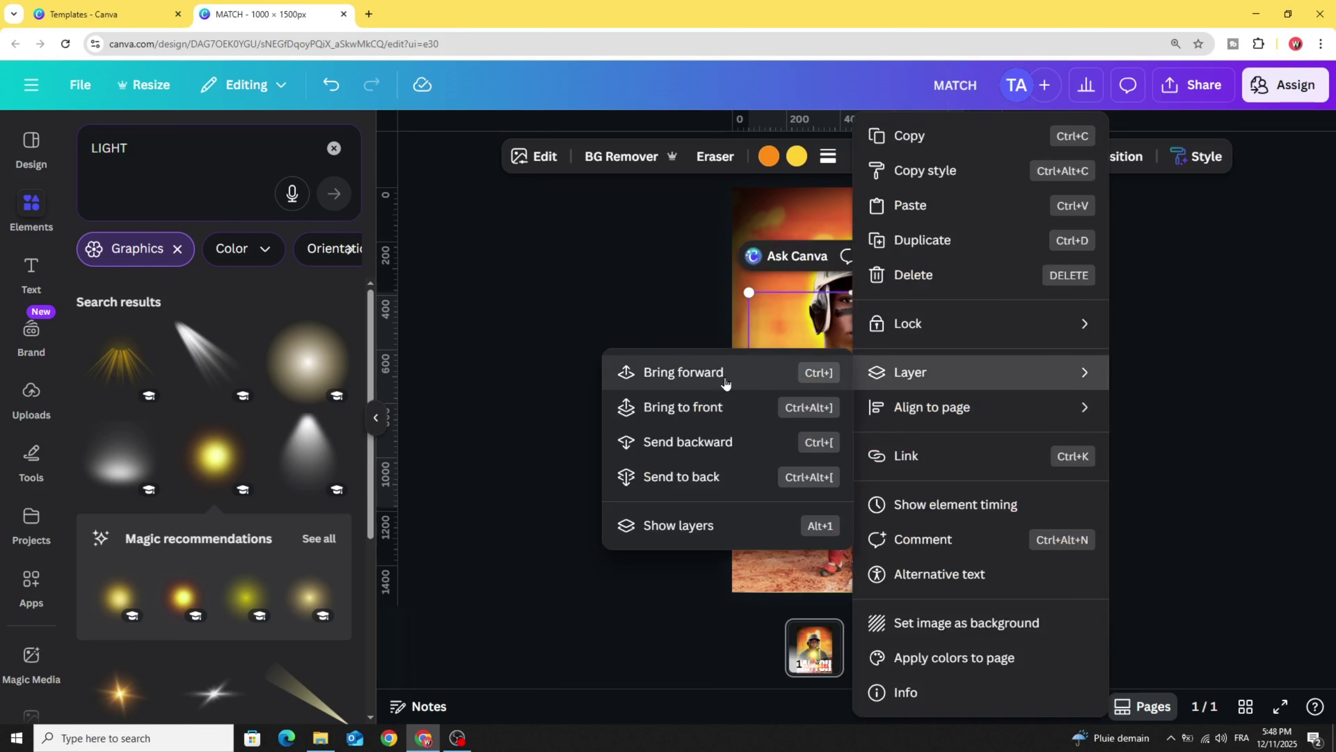
pyautogui.click(747, 443)
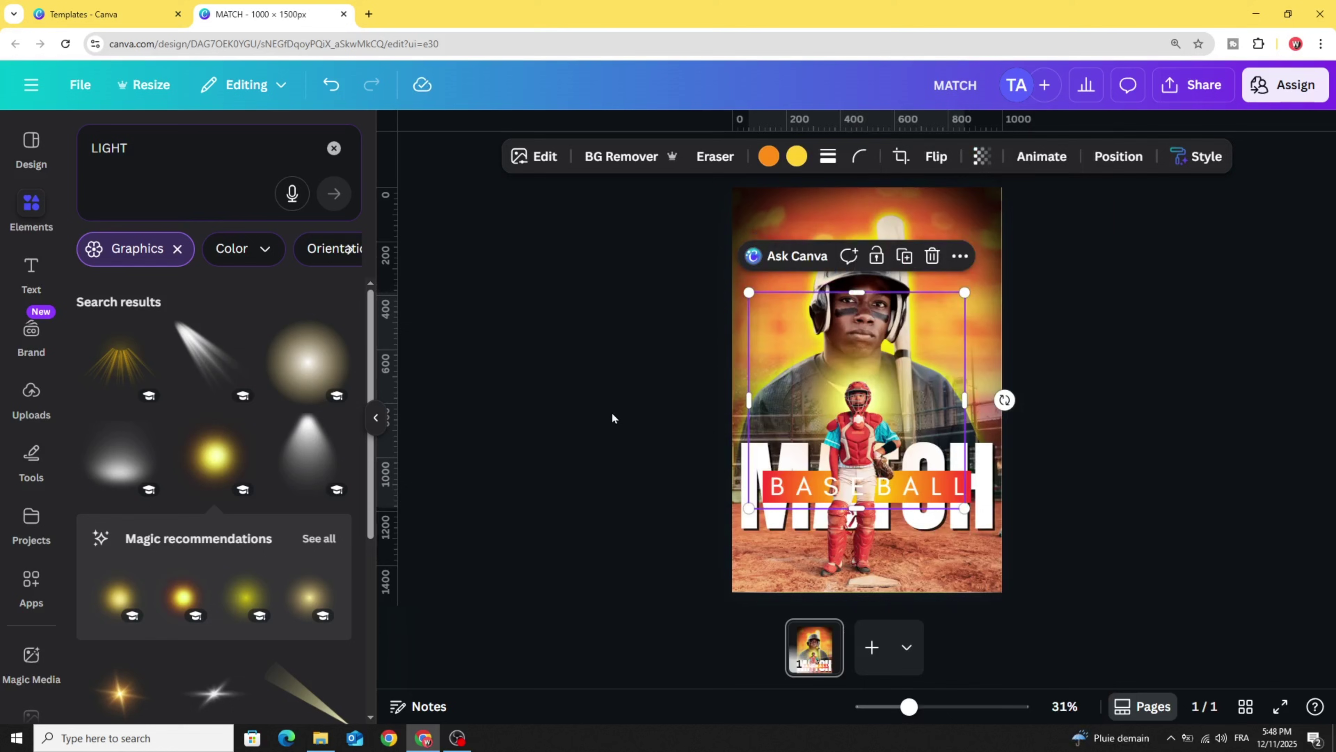
pyautogui.click(611, 416)
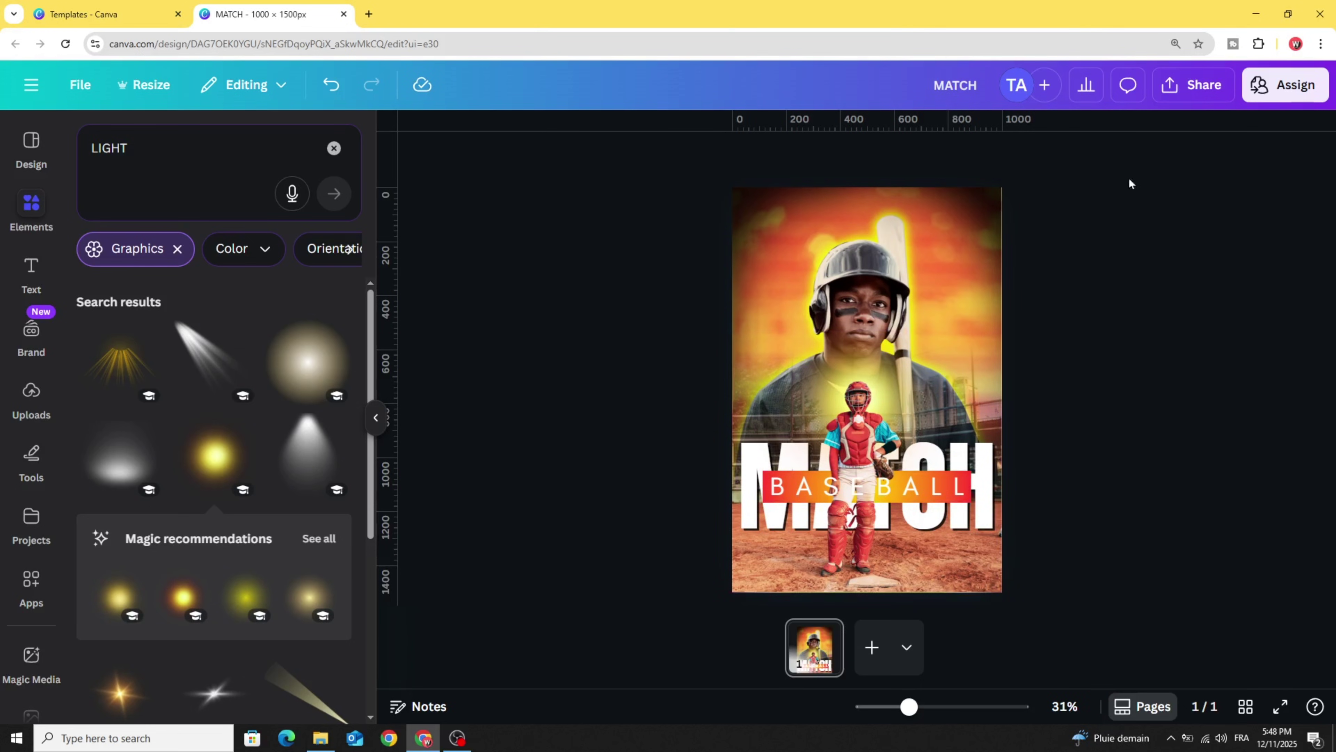
# Download the poster as a PNG and add a blank second page.
pyautogui.click(1192, 85)
pyautogui.click(1020, 447)
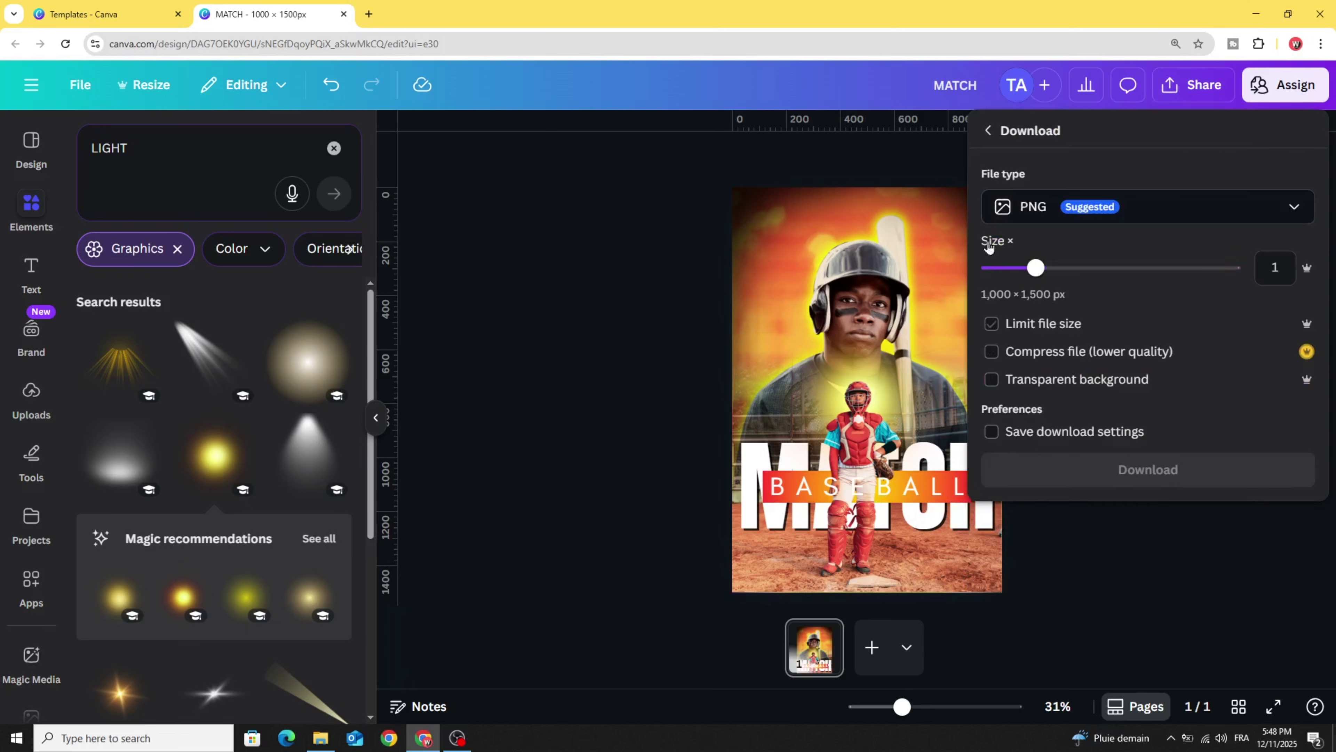
pyautogui.click(1148, 469)
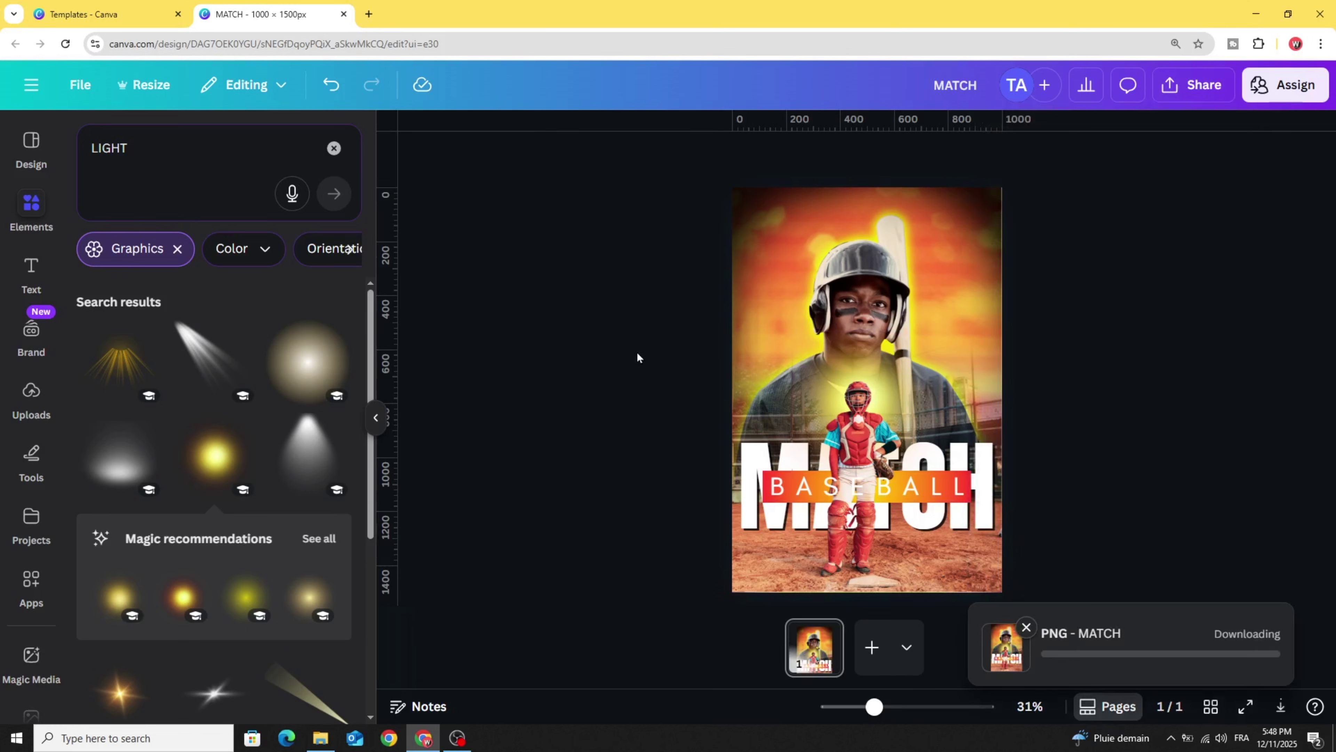
pyautogui.click(872, 647)
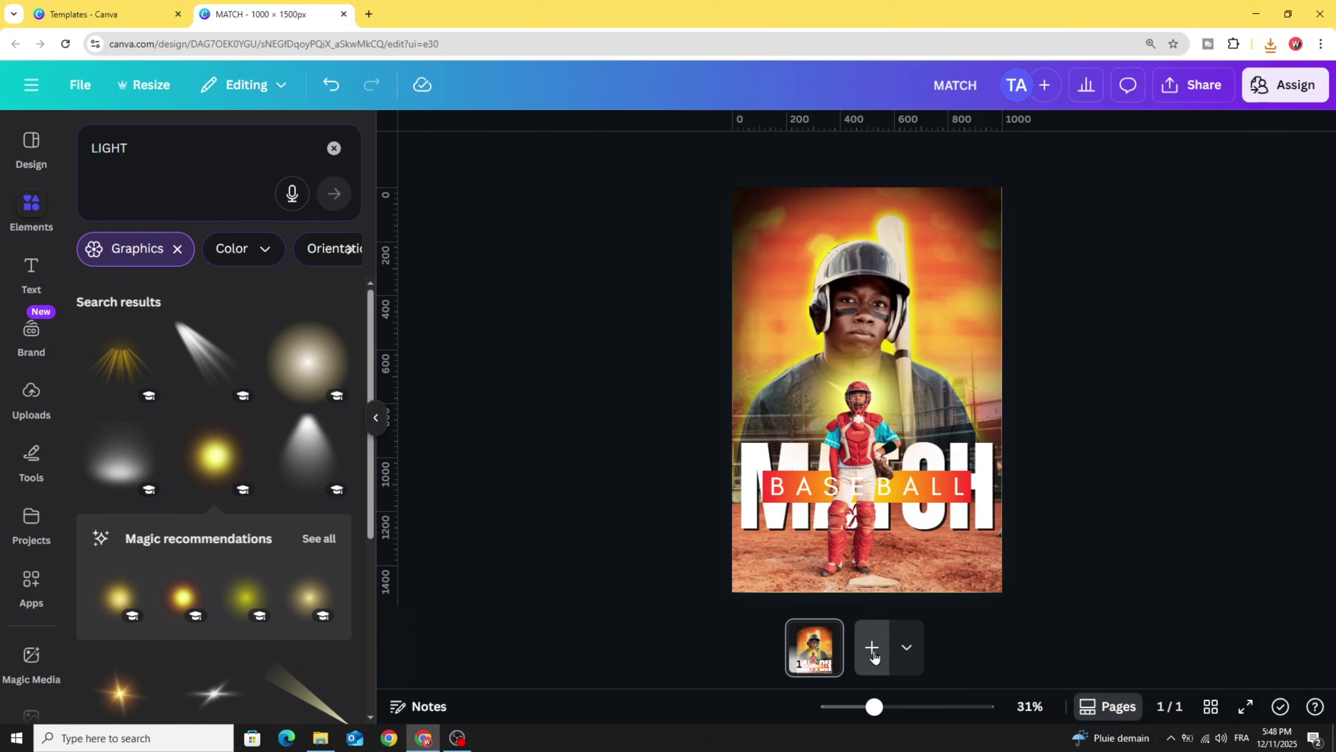
# Drag MATCH.png from recent downloads onto page 2 and stretch it to fill the page.
pyautogui.click(1271, 44)
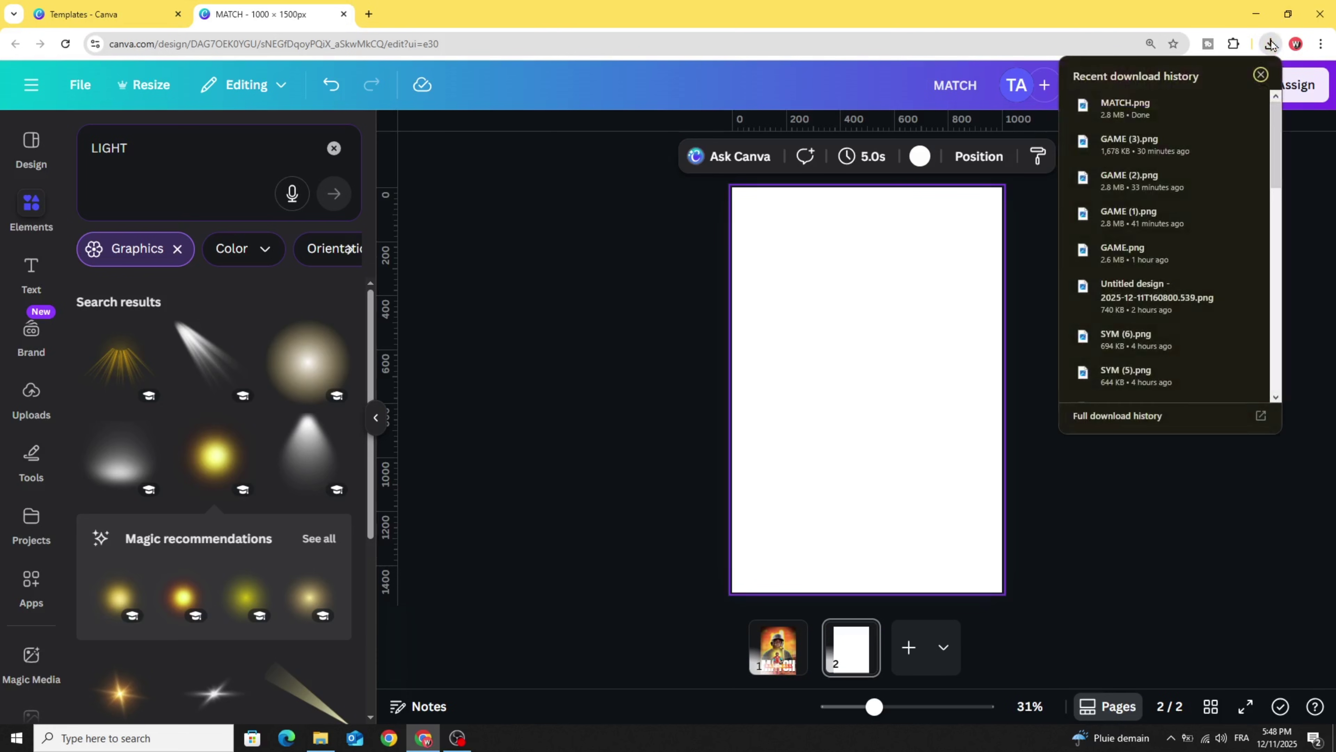
pyautogui.moveTo(814, 369); pyautogui.dragTo(814, 368)
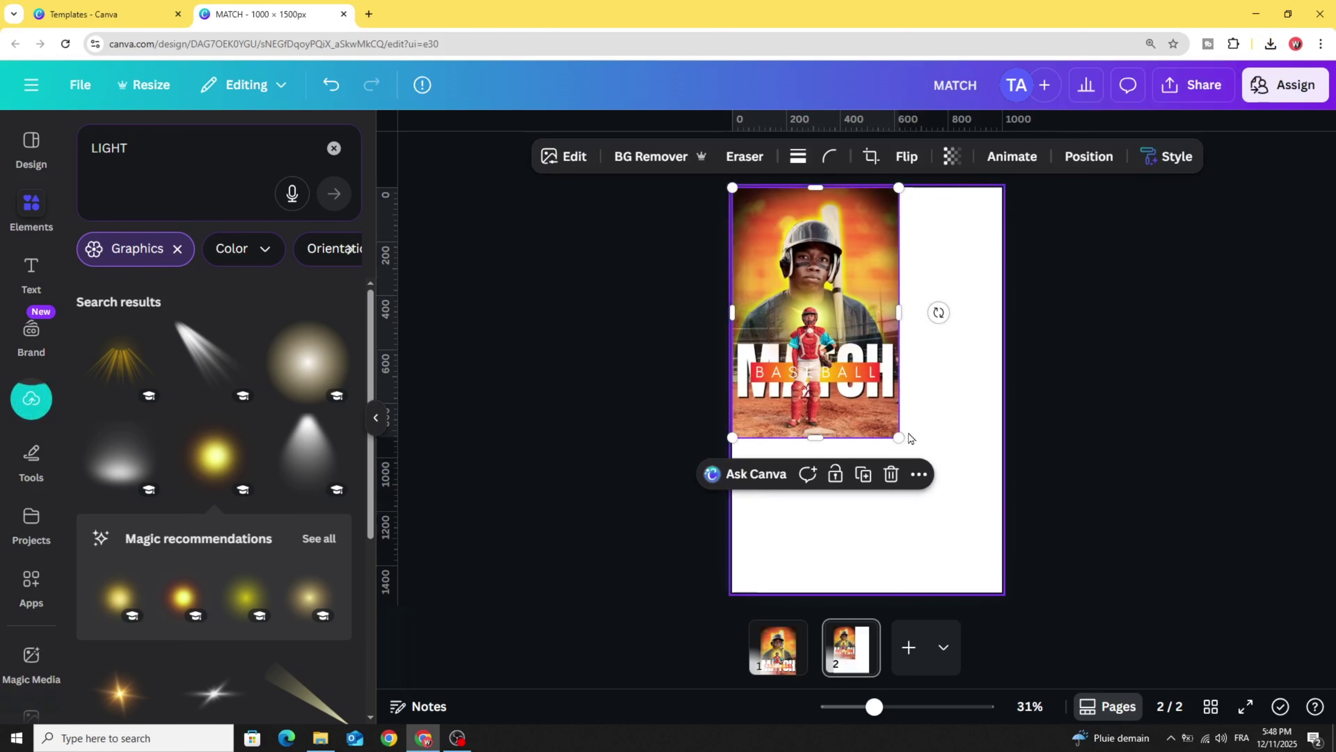
pyautogui.moveTo(899, 436); pyautogui.dragTo(1009, 586)
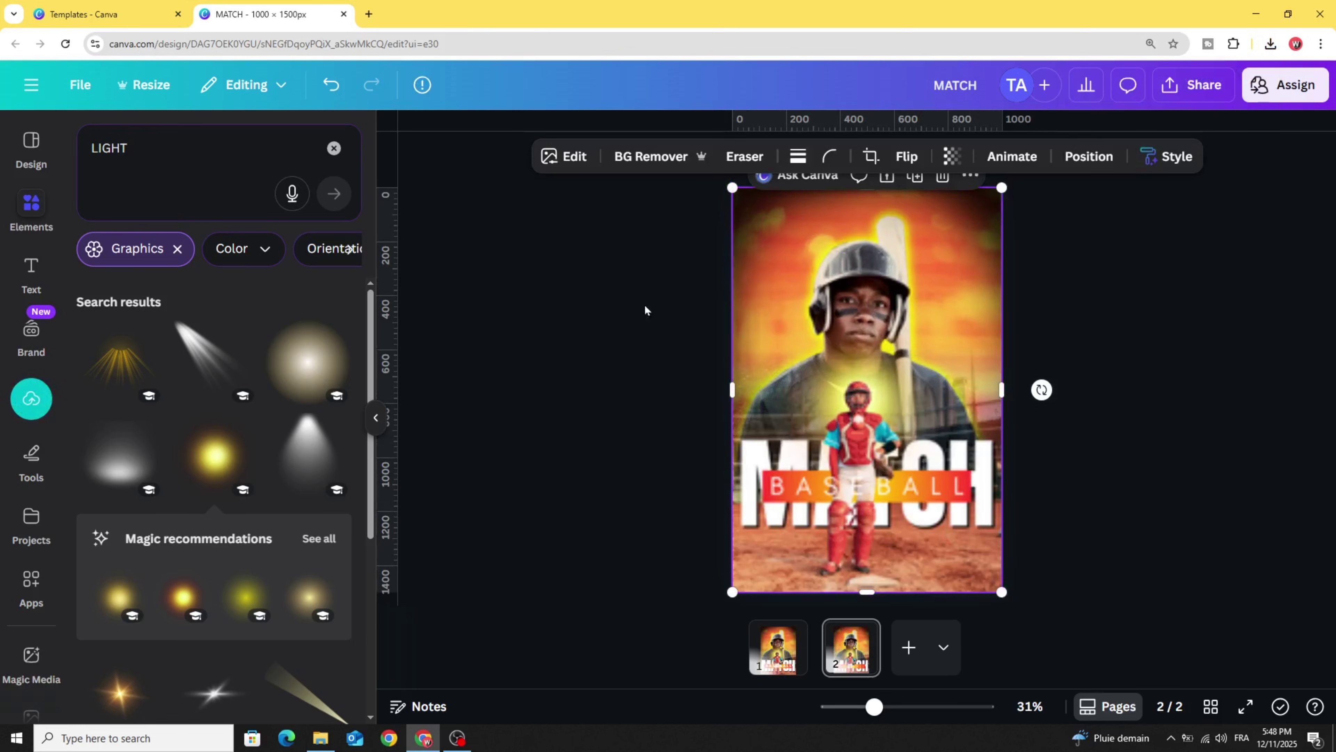
# Apply the Stark filter from the full filters list to the page-2 poster image.
pyautogui.click(546, 158)
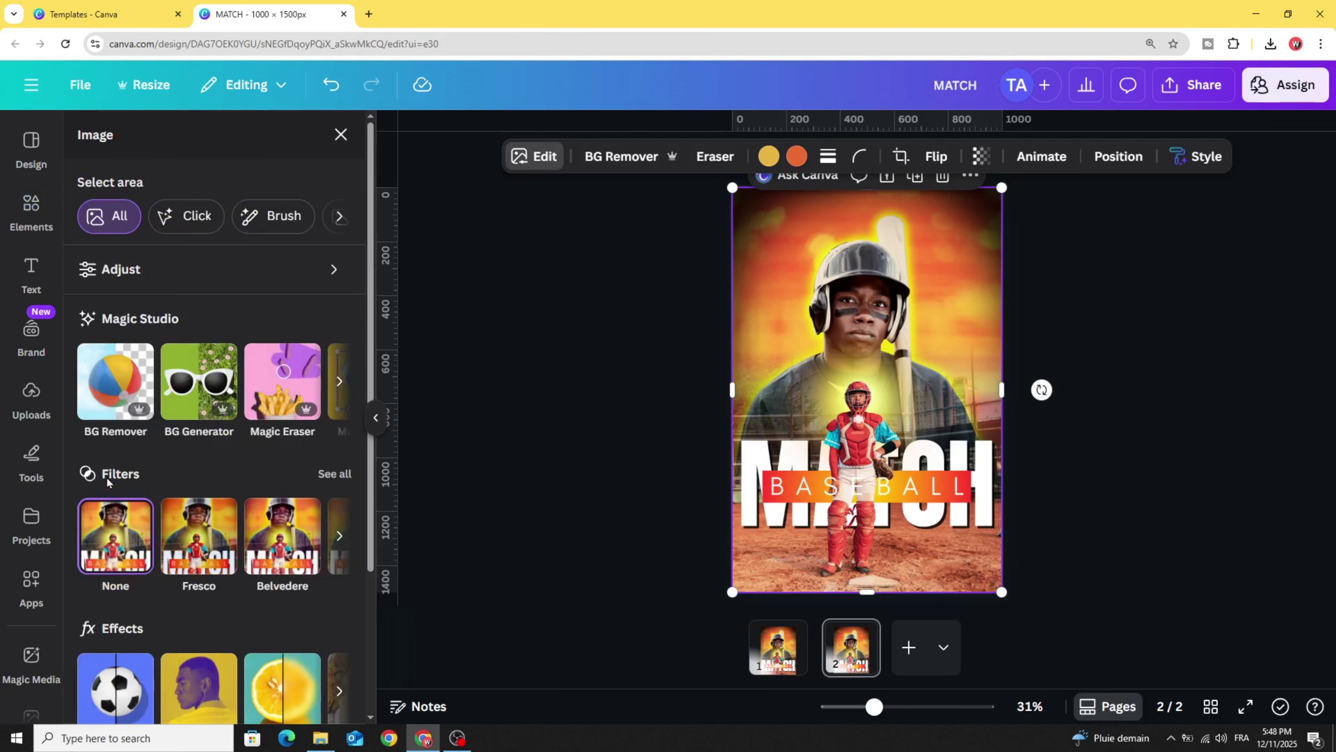
pyautogui.click(336, 474)
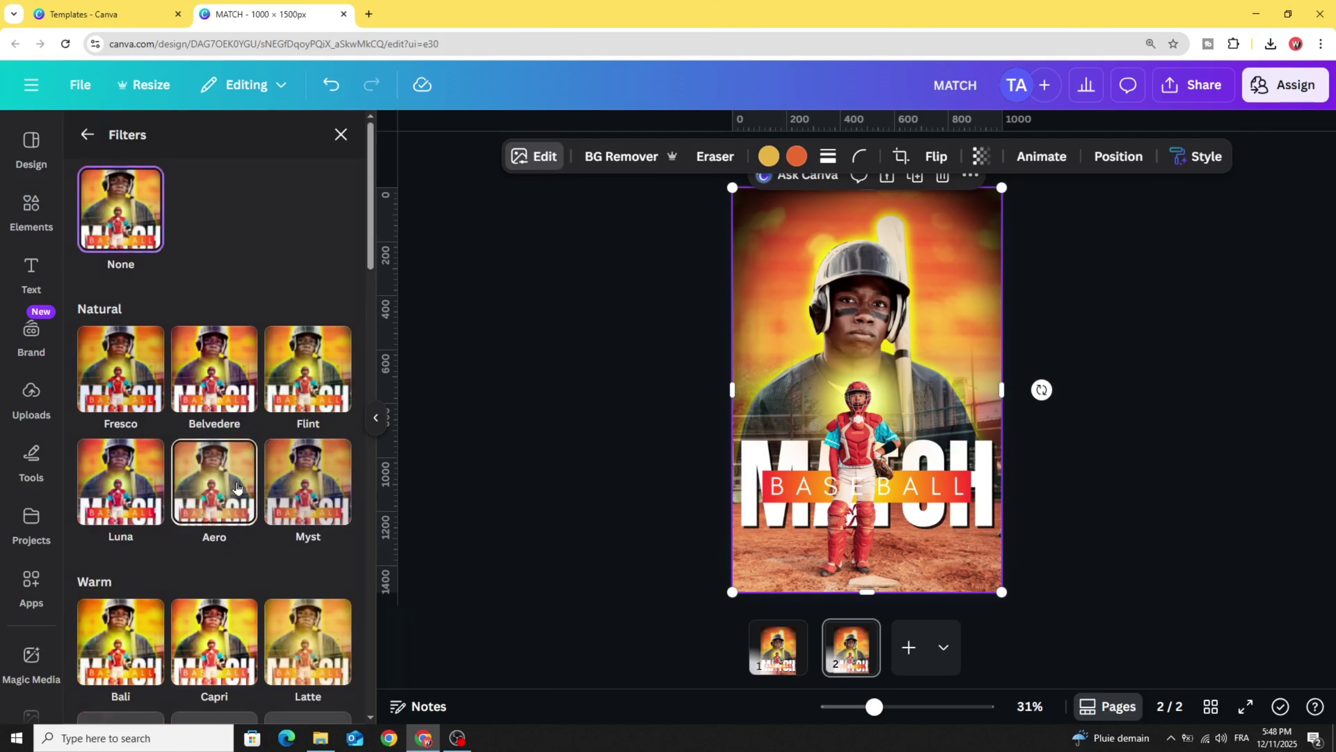
pyautogui.scroll(-5, 218, 474)
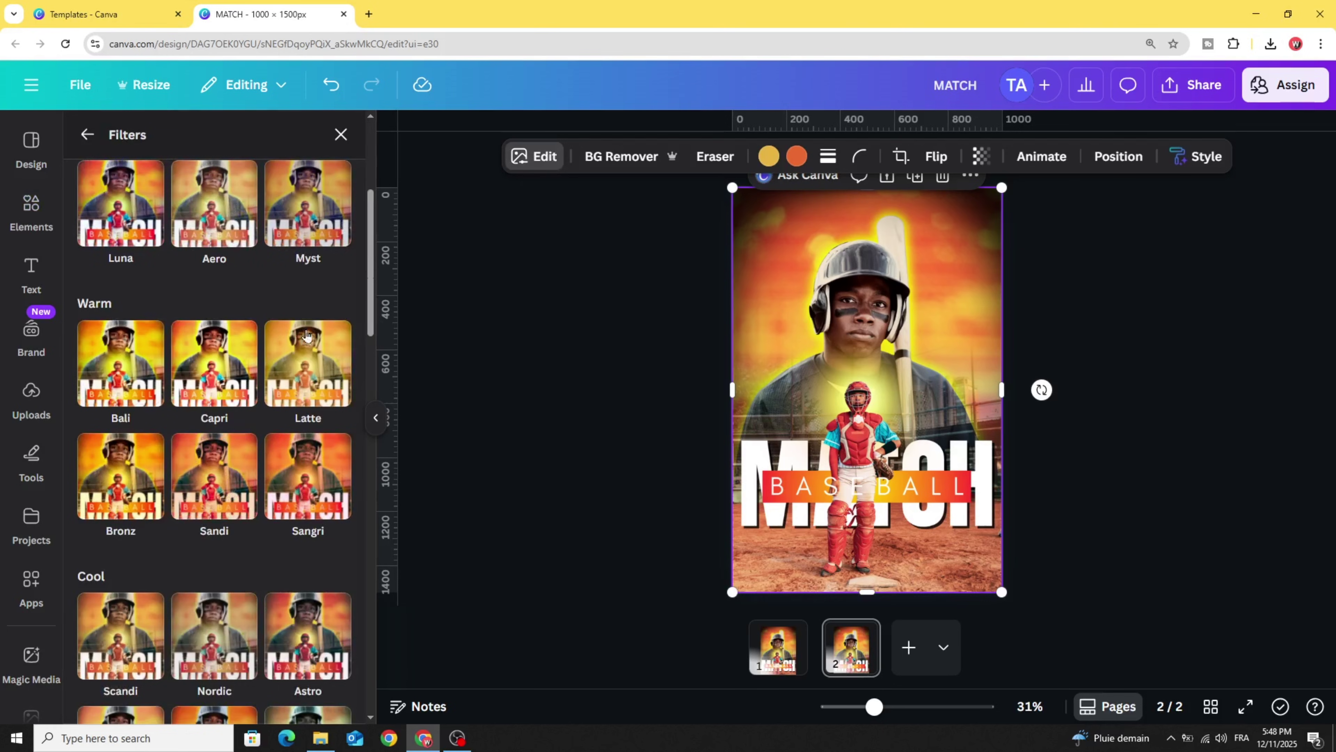
pyautogui.scroll(-2, 251, 425)
pyautogui.scroll(-7, 251, 425)
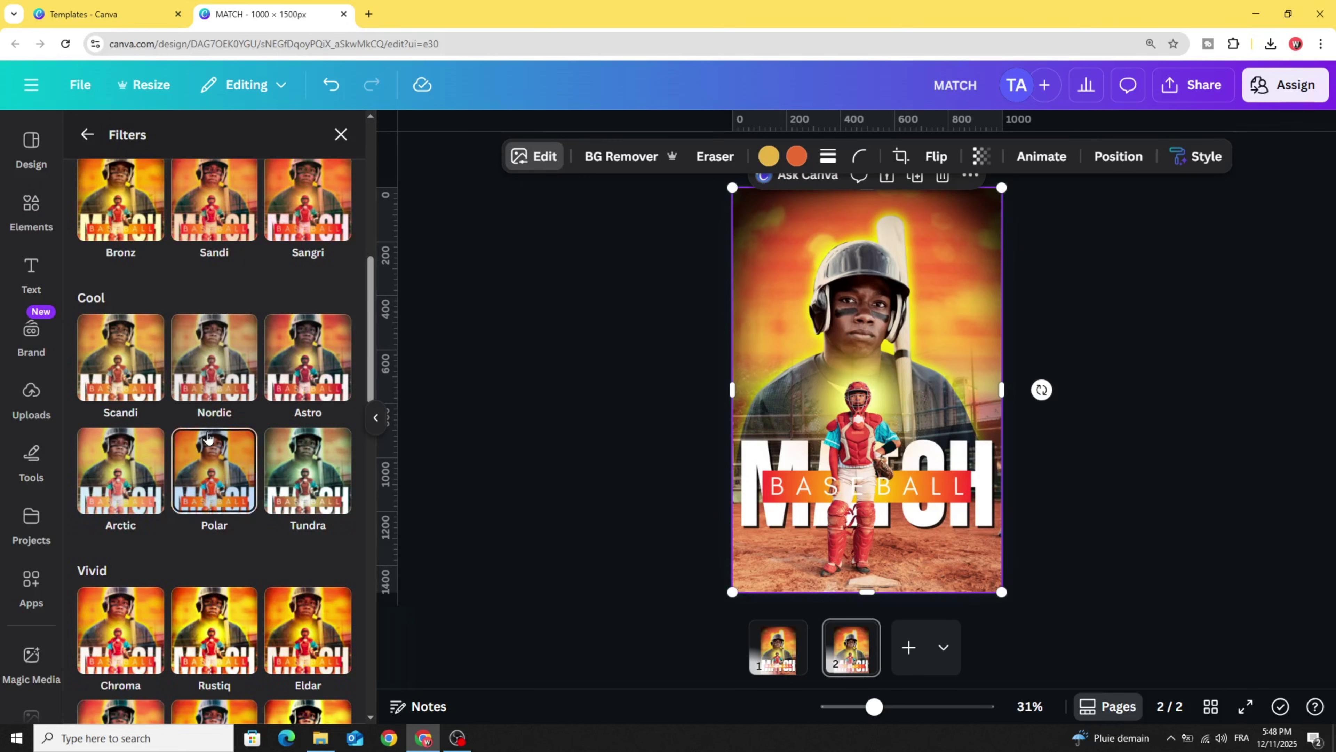
pyautogui.click(310, 526)
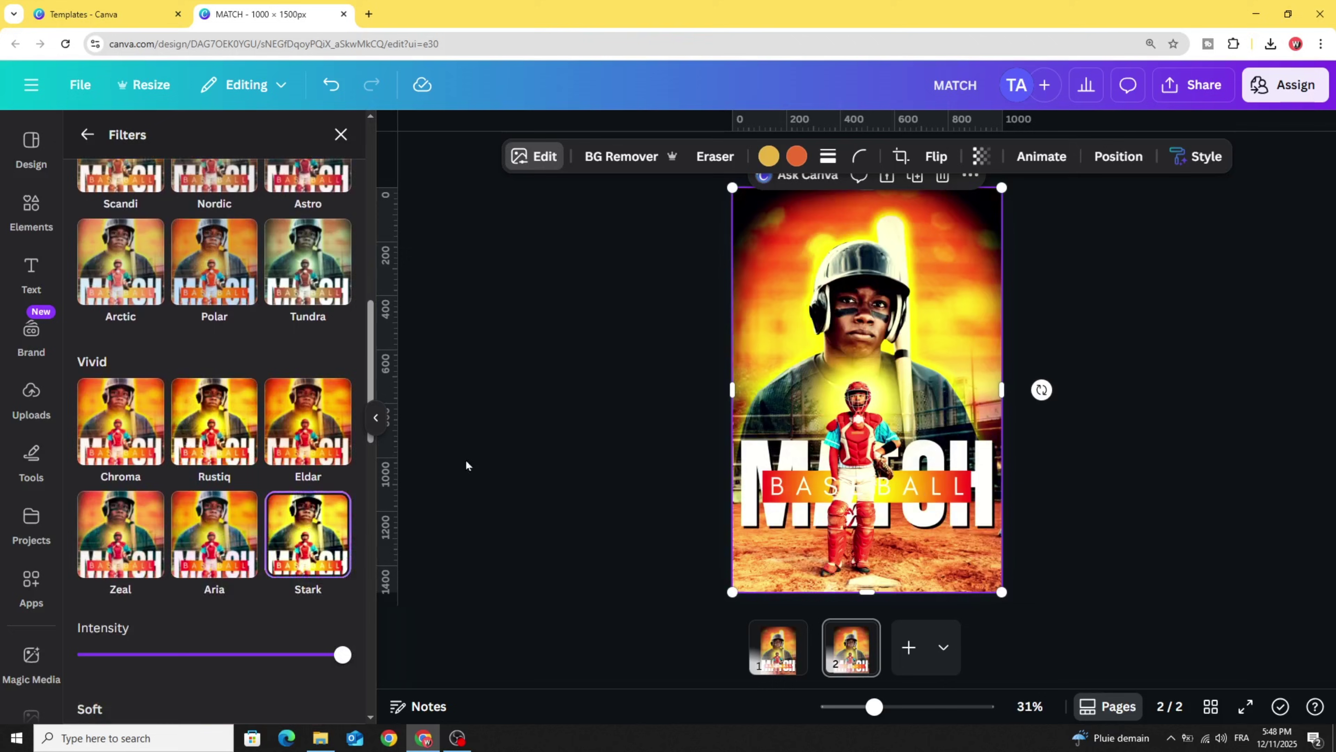
pyautogui.click(577, 418)
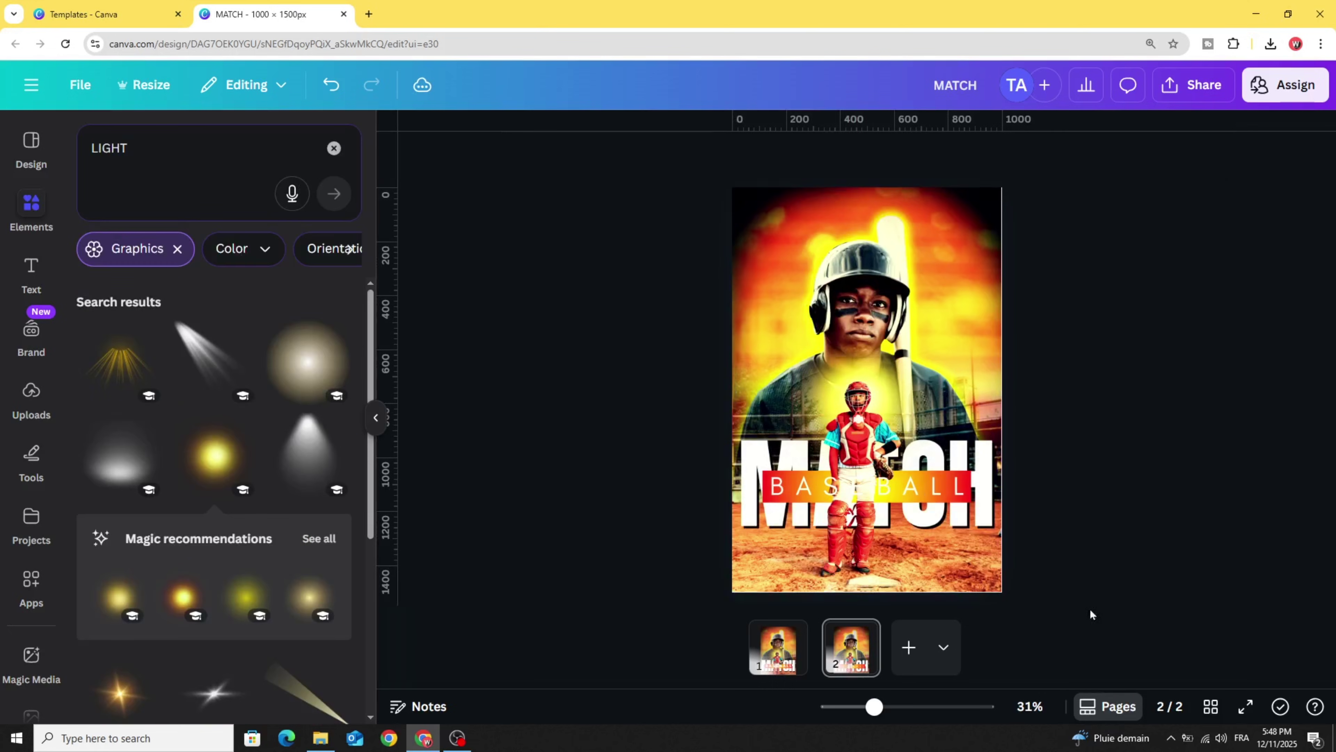